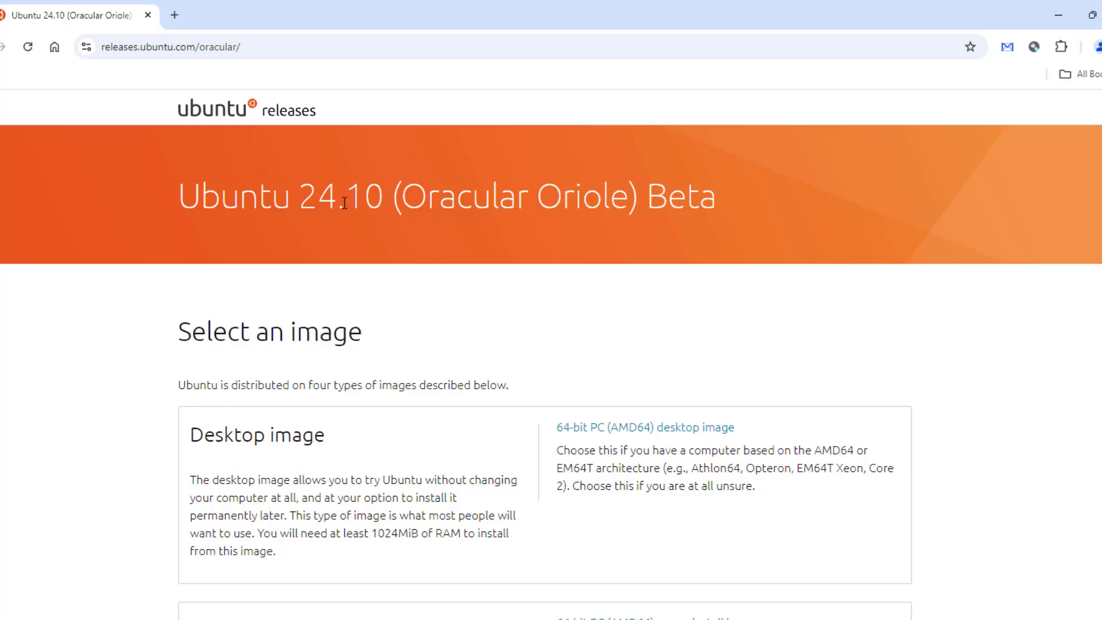
Select 'Oracular Oriole) Beta' in the Ubuntu 24.10 release page heading, then scroll down slightly
drag(731, 197, 406, 206)
scroll(830, 349, down, 2)
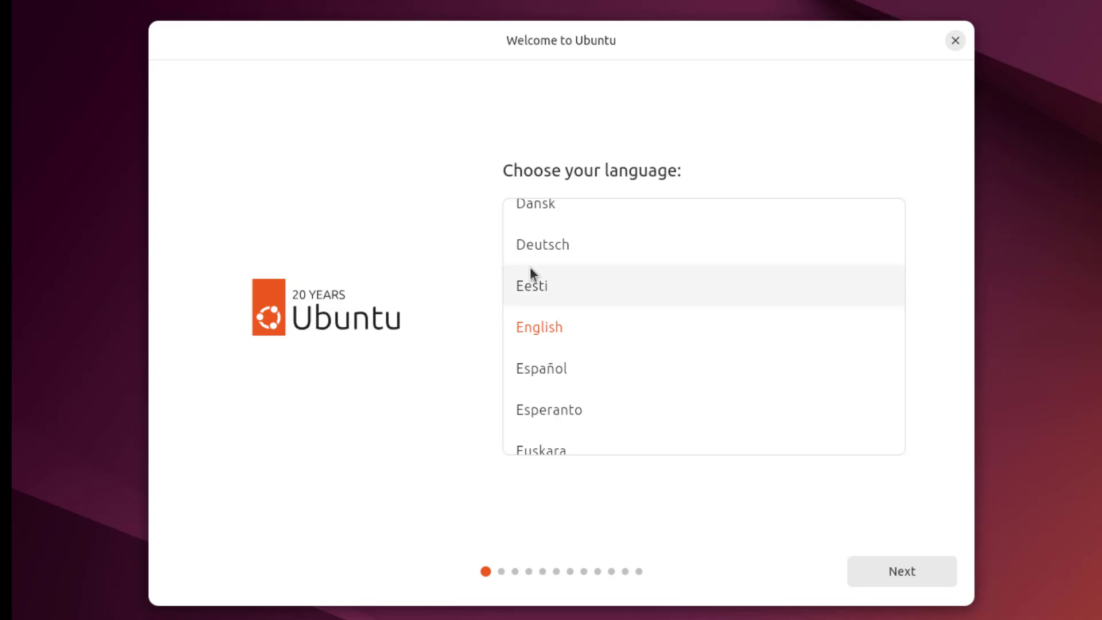
Keep English, expand the Seeing, Hearing, Typing, Pointing and clicking, and Zoom accessibility options, leaving all off
click(911, 568)
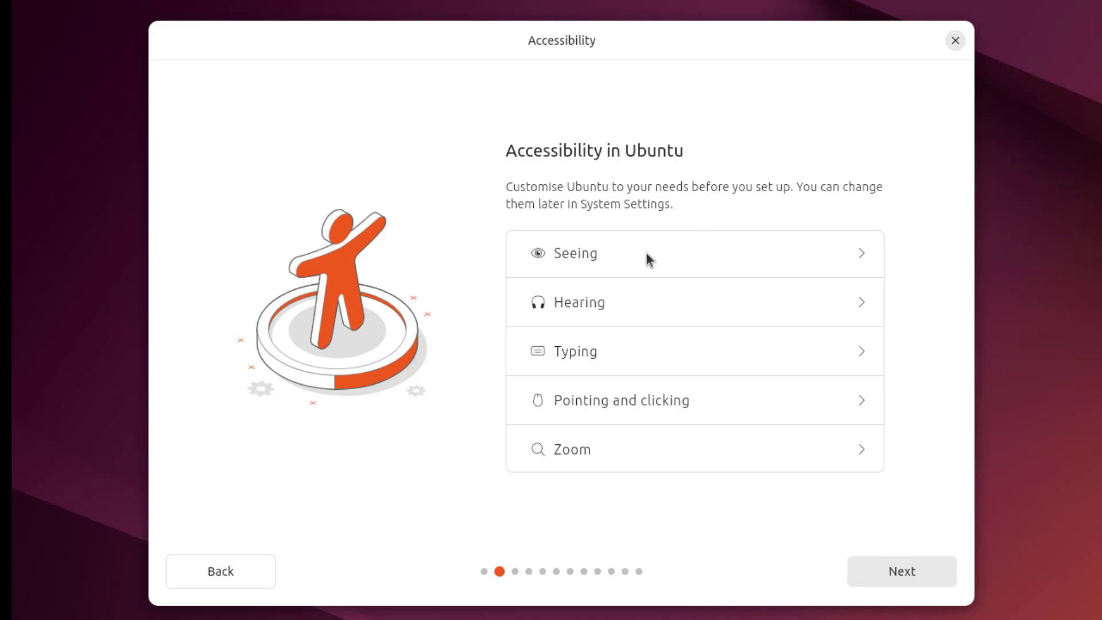
click(855, 252)
scroll(801, 336, down, 3)
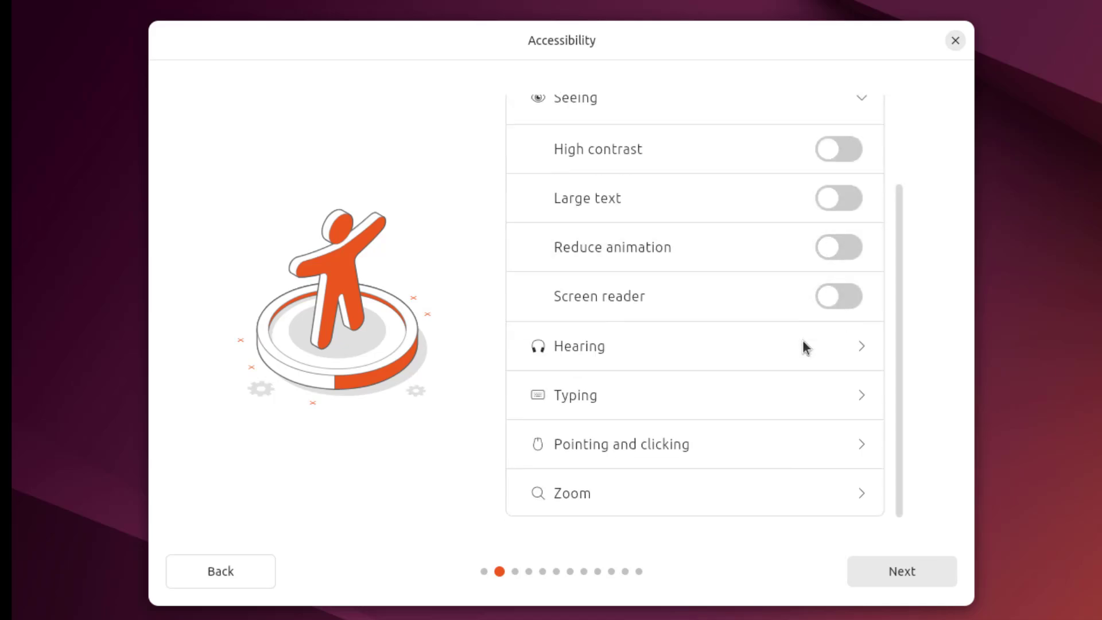
click(863, 348)
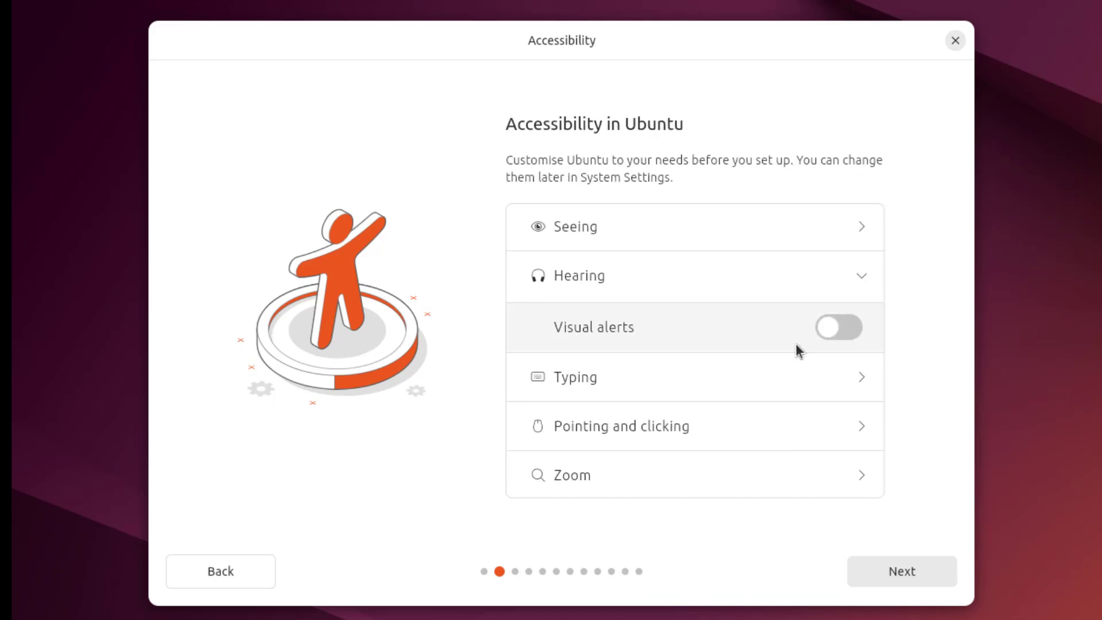
click(861, 378)
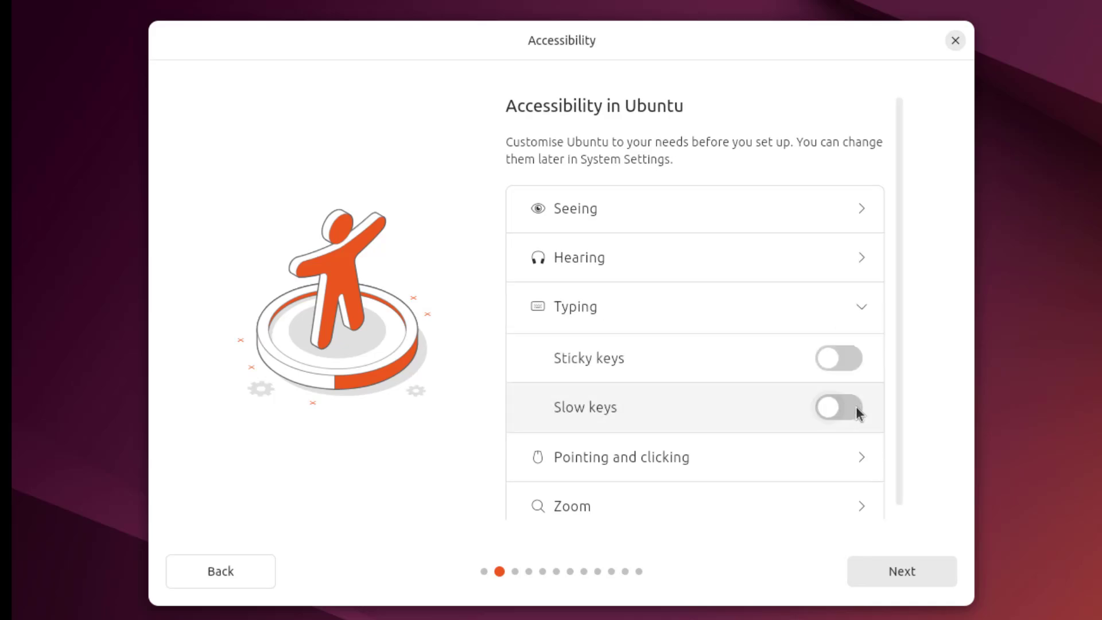
click(859, 447)
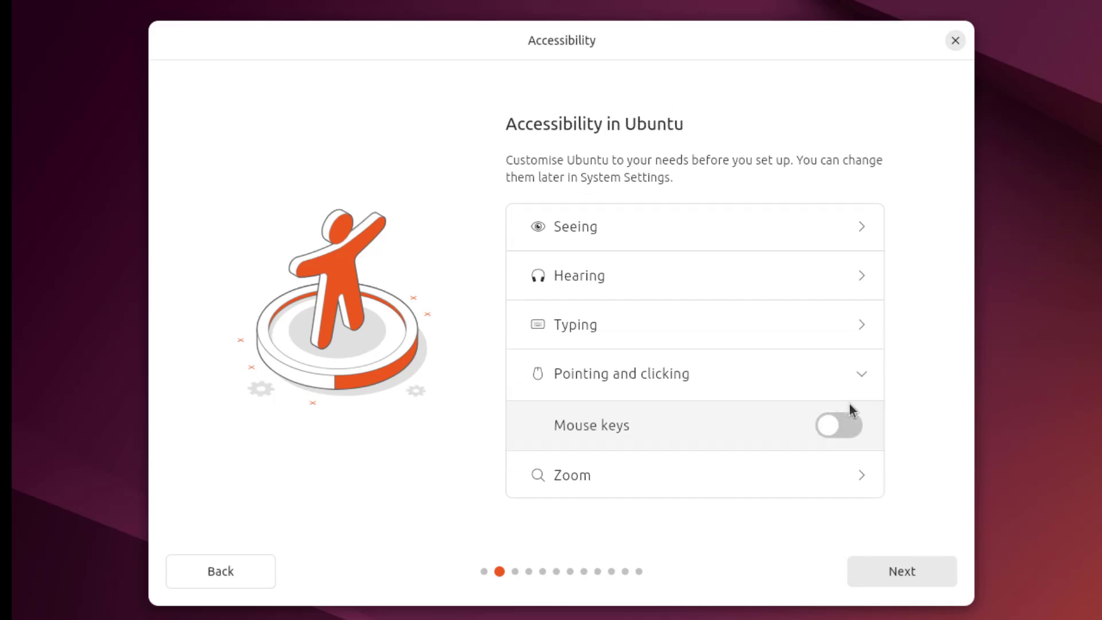
click(868, 472)
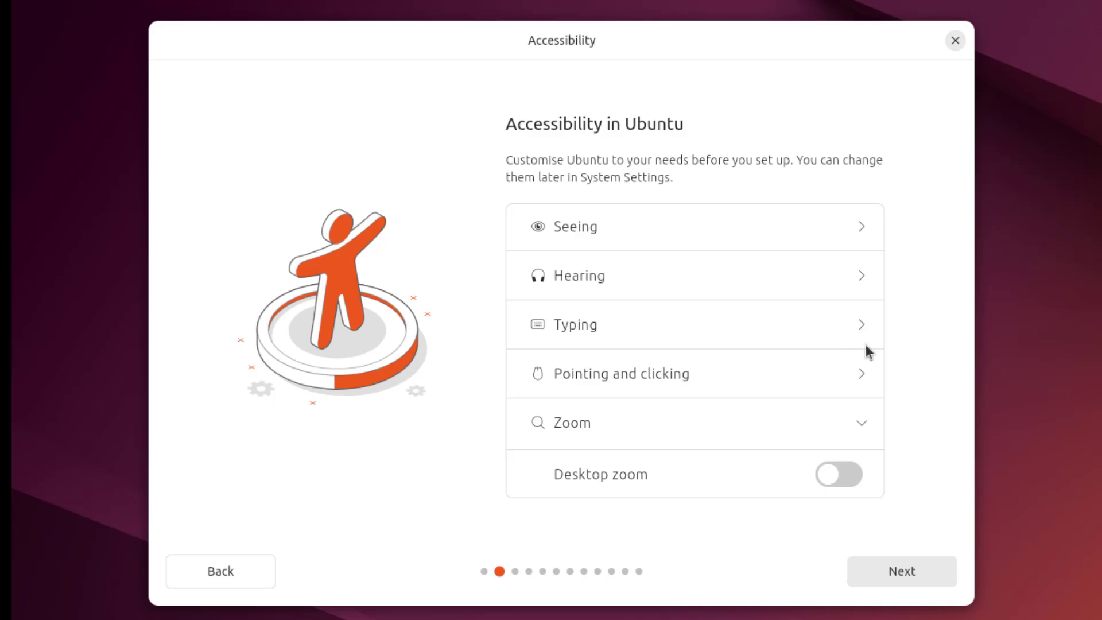
click(905, 573)
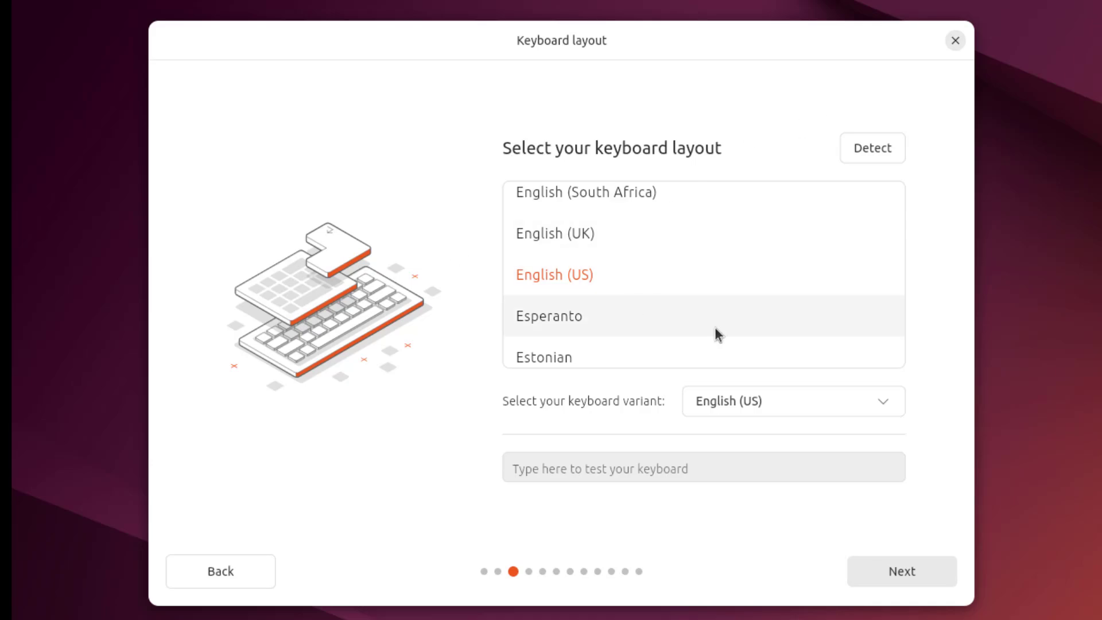
Accept English (US) keyboard, wired connection, Install Ubuntu and Interactive installation
click(920, 573)
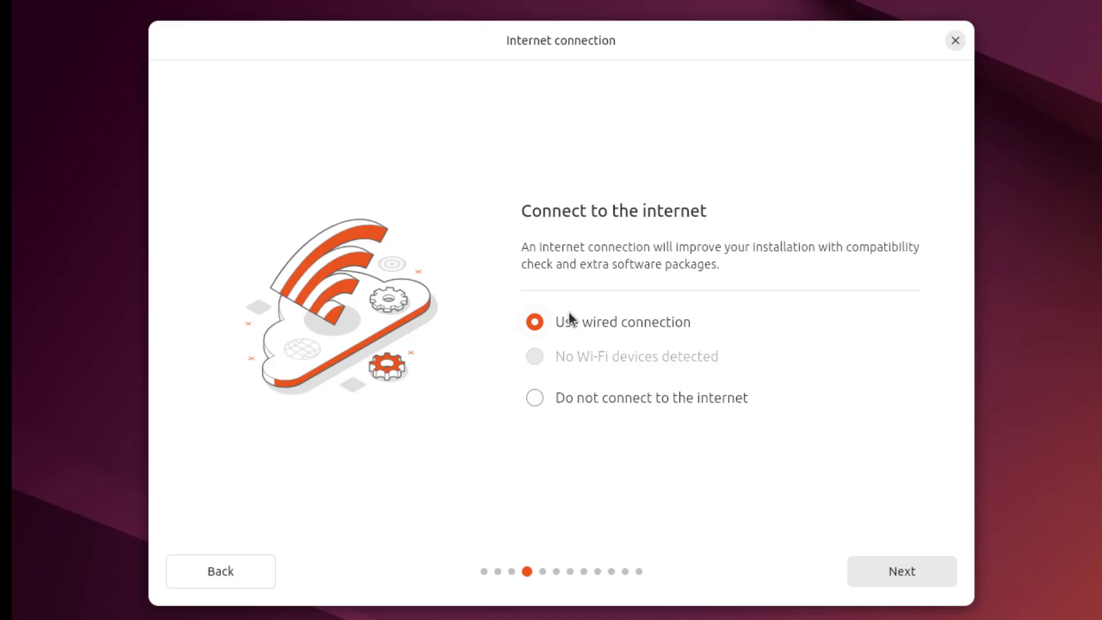
click(902, 558)
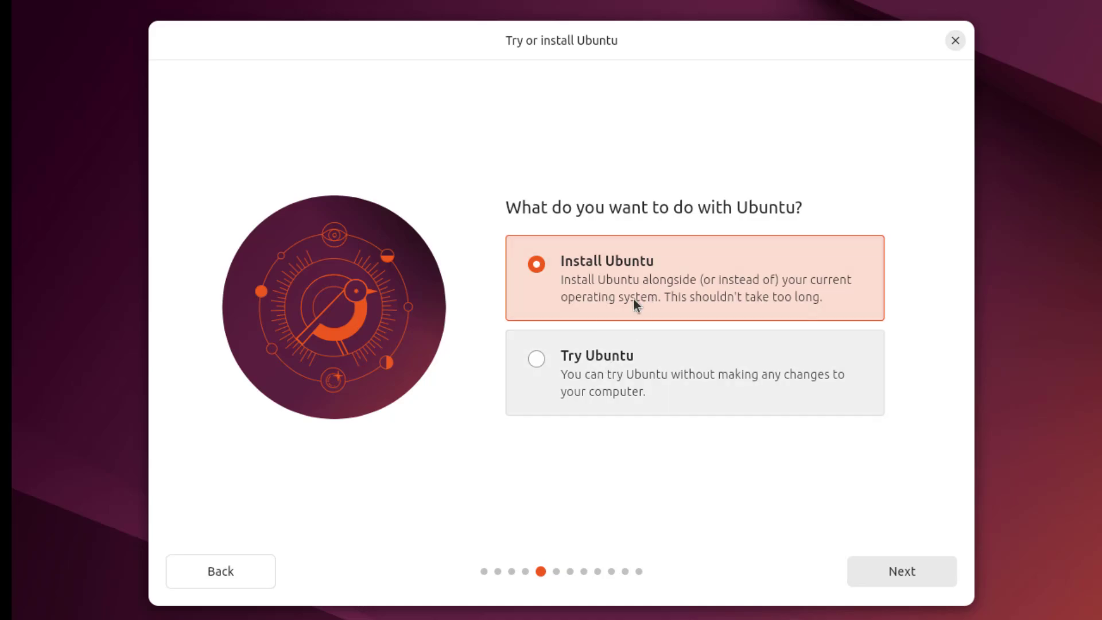
click(882, 564)
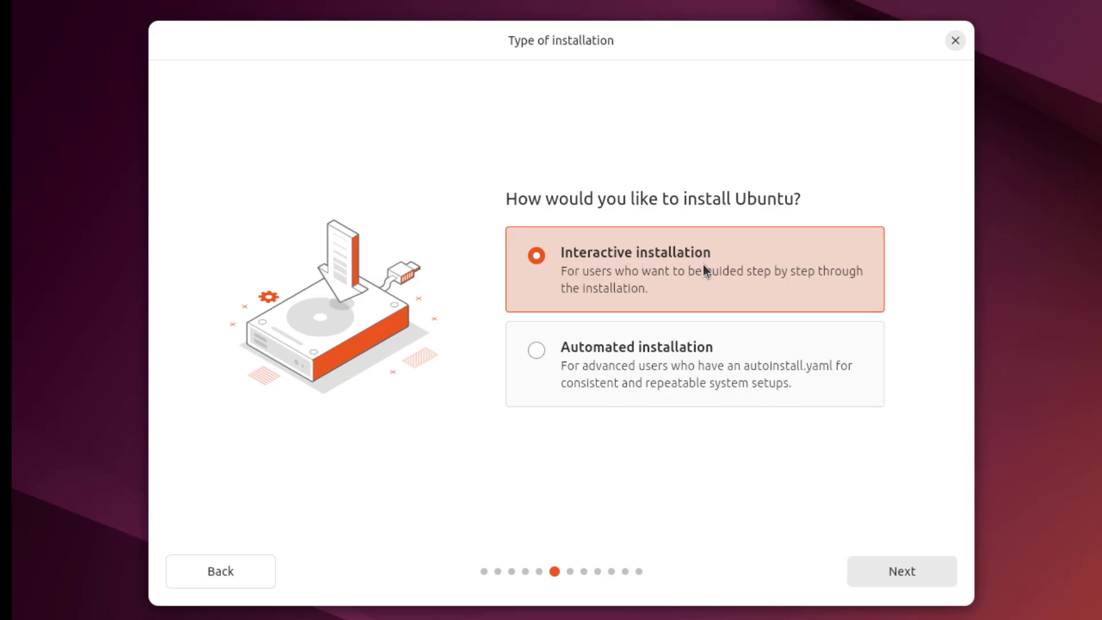
click(904, 573)
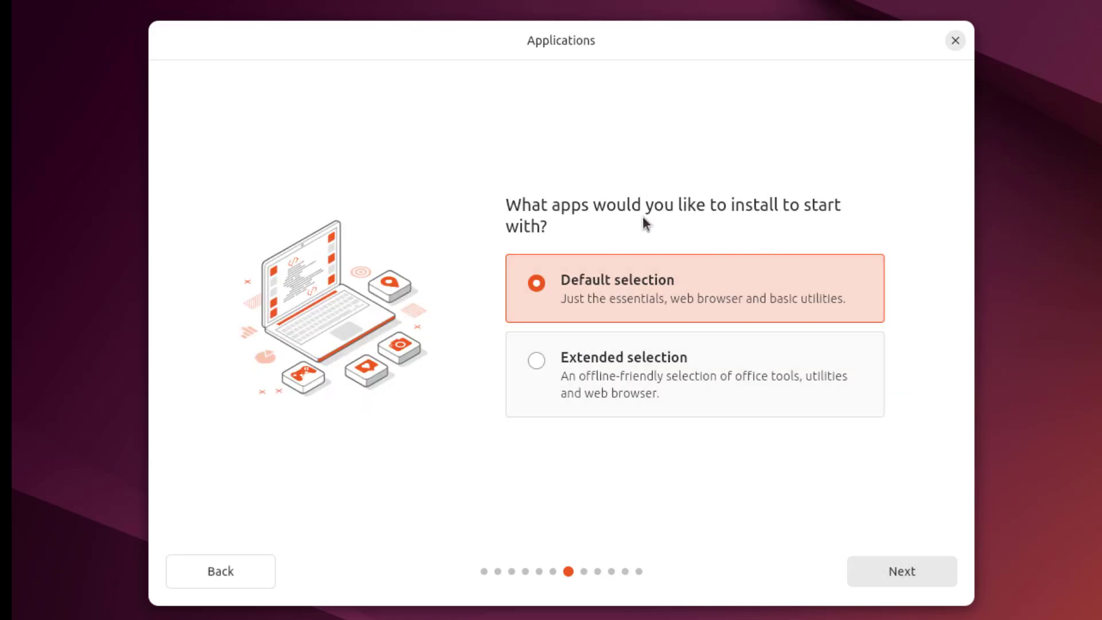
Choose Extended selection and enable third-party software plus additional media formats support
click(574, 368)
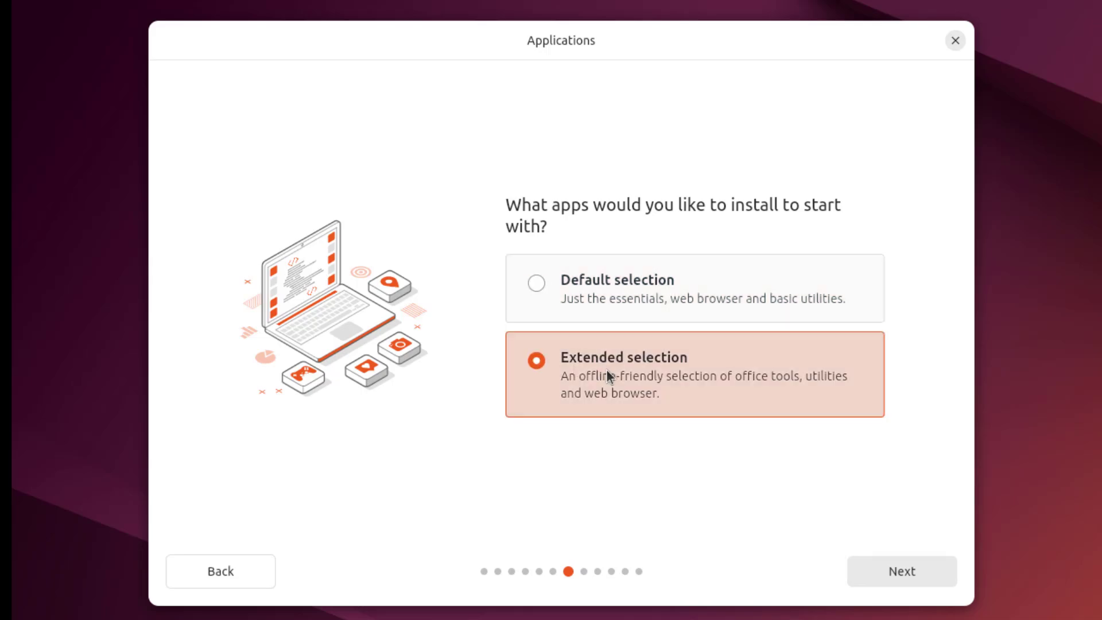
click(900, 566)
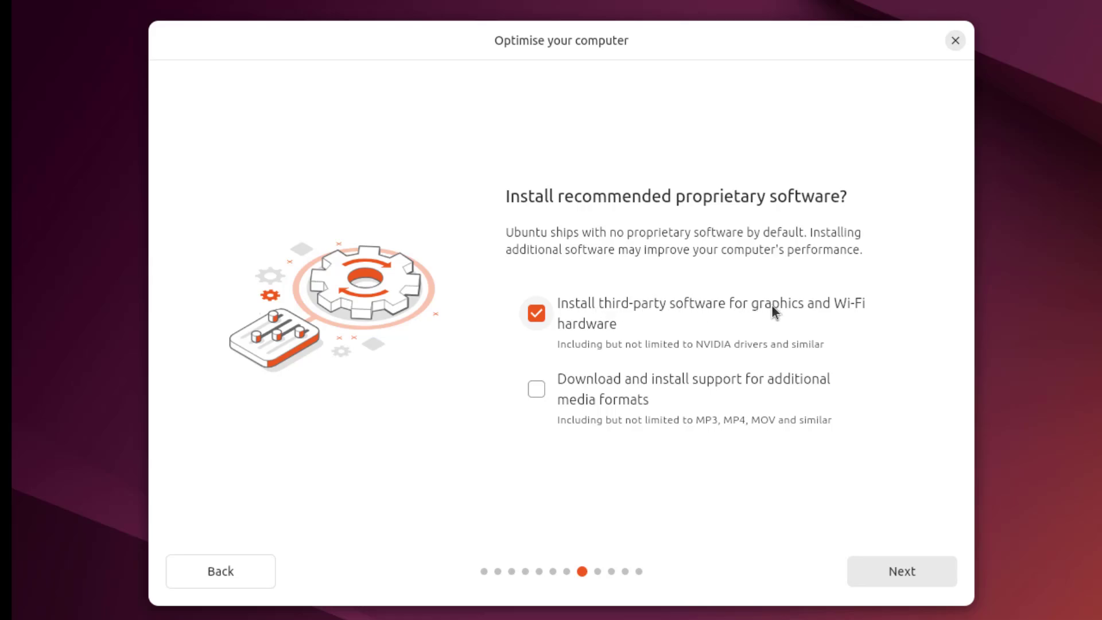
click(536, 392)
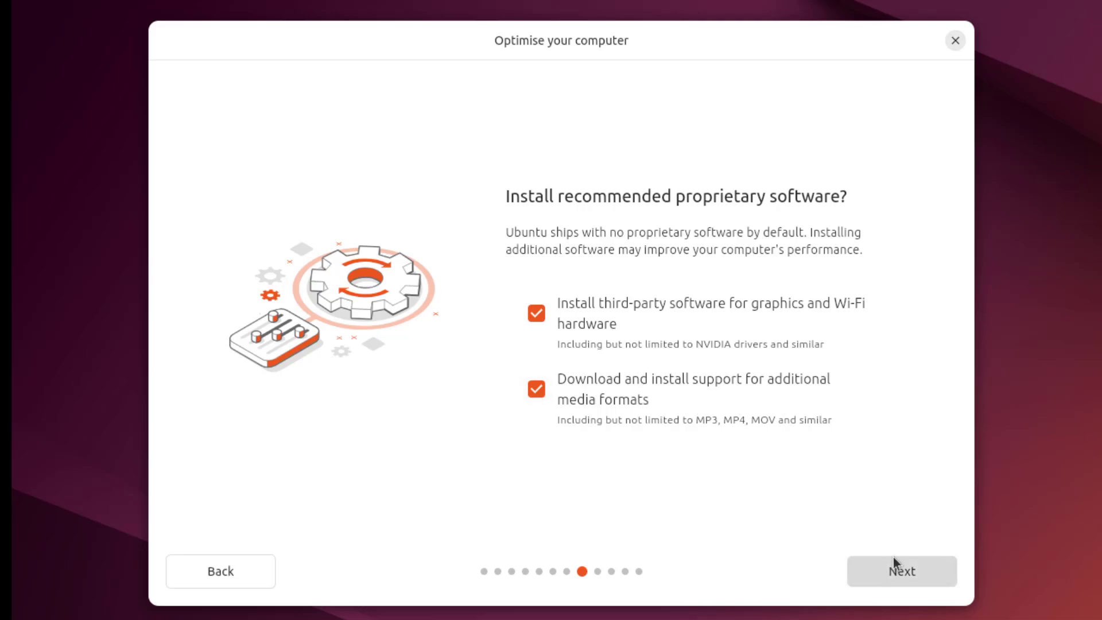
click(901, 573)
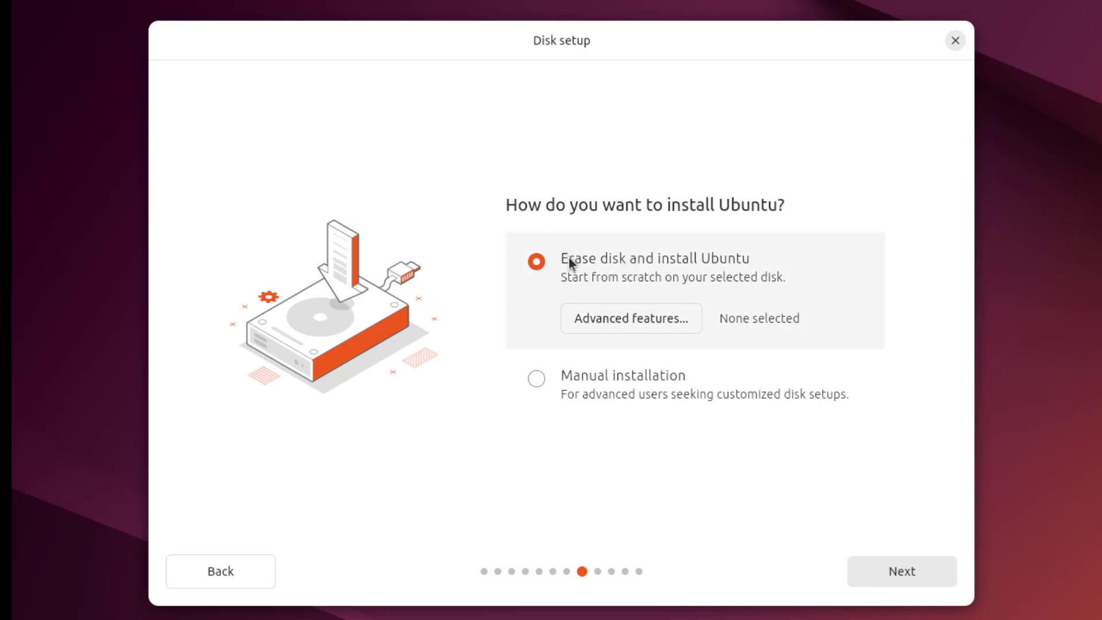
Accept Erase disk, then enter the account name and type the password twice
click(889, 569)
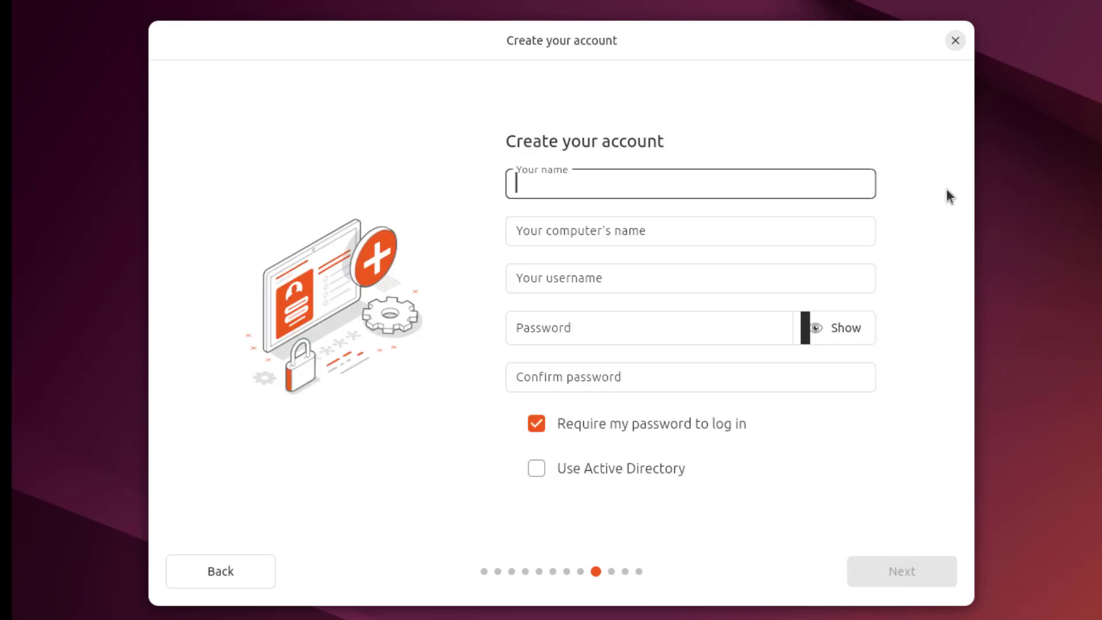
text(john)
click(760, 335)
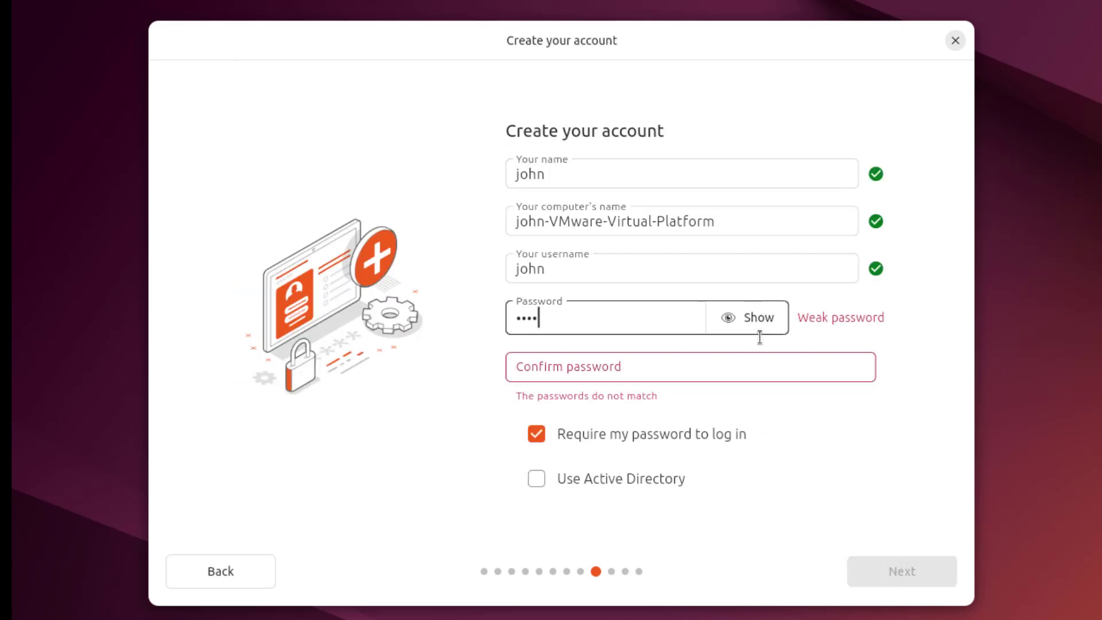
key(Tab)
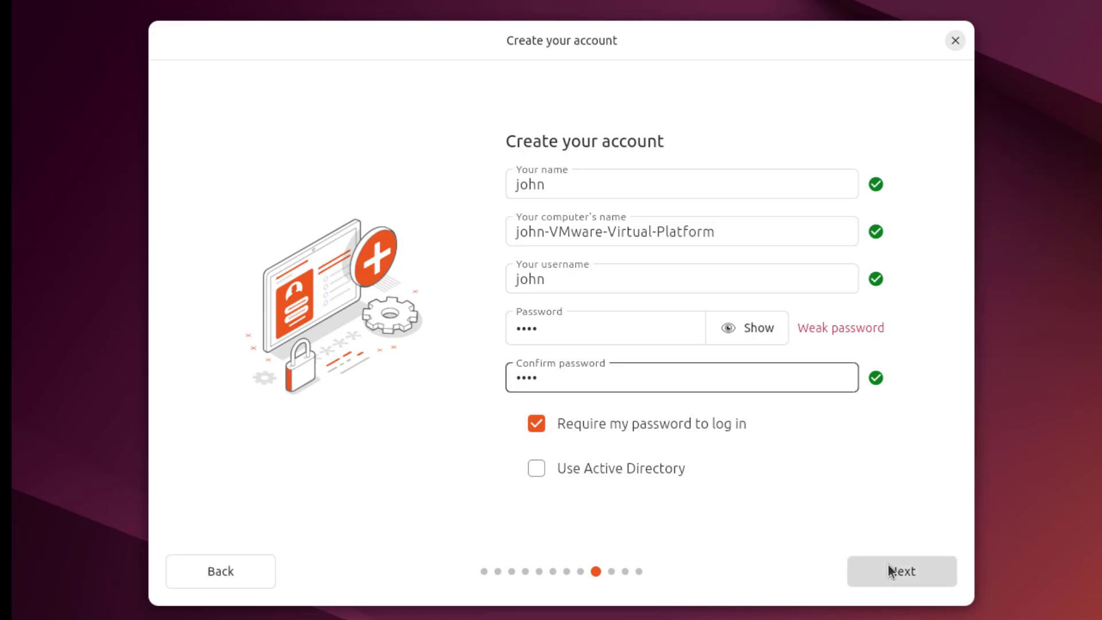
Keep the America/New York timezone and start the Ubuntu installation
click(887, 569)
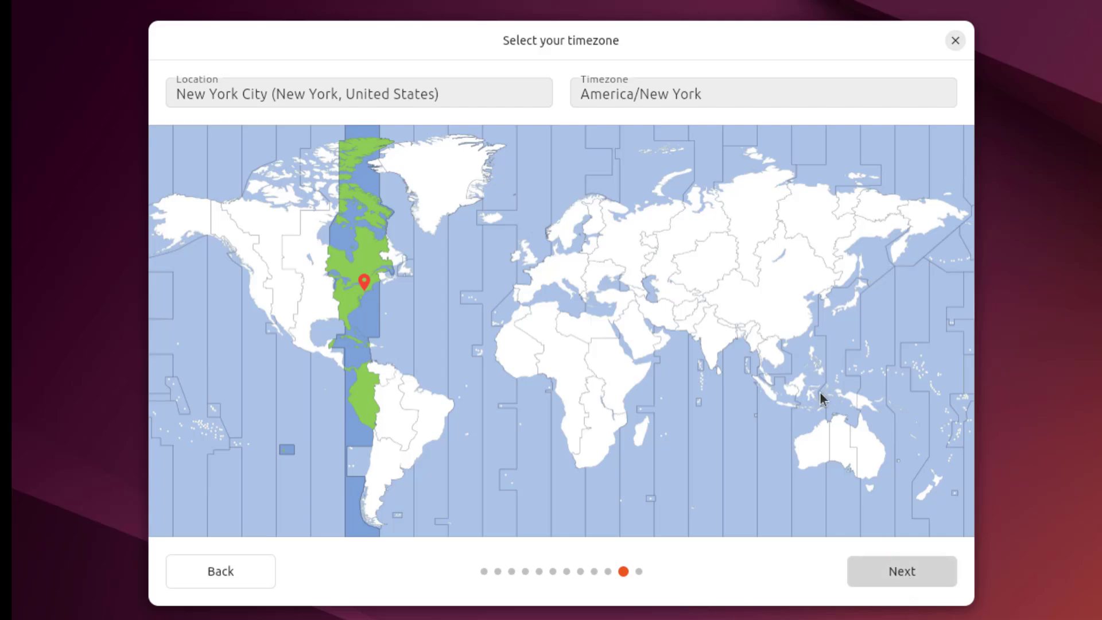
key(Return)
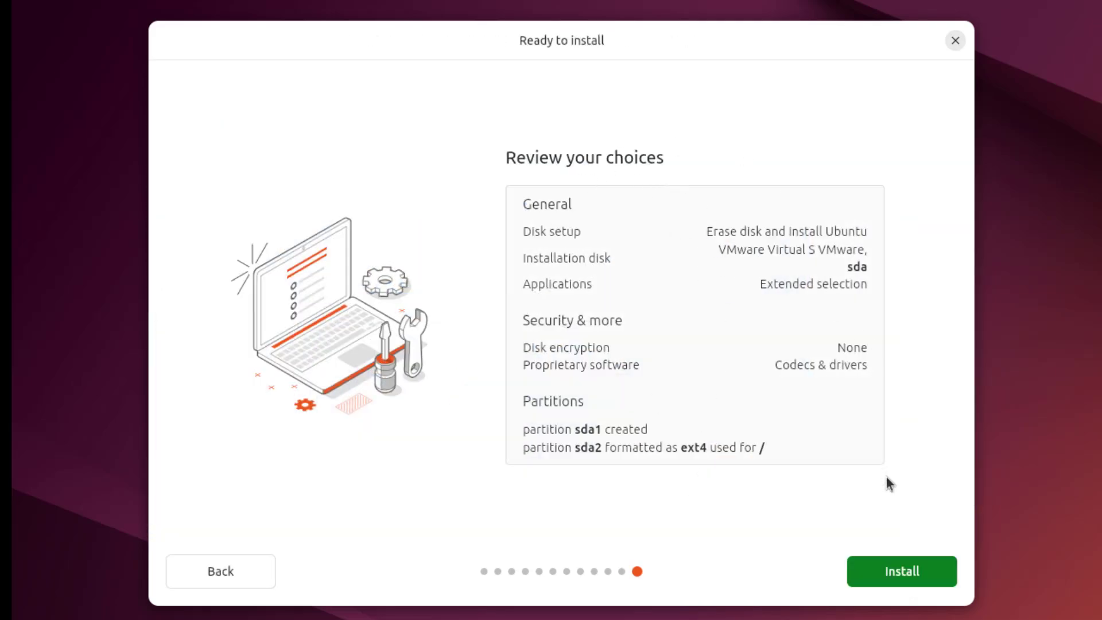
click(884, 570)
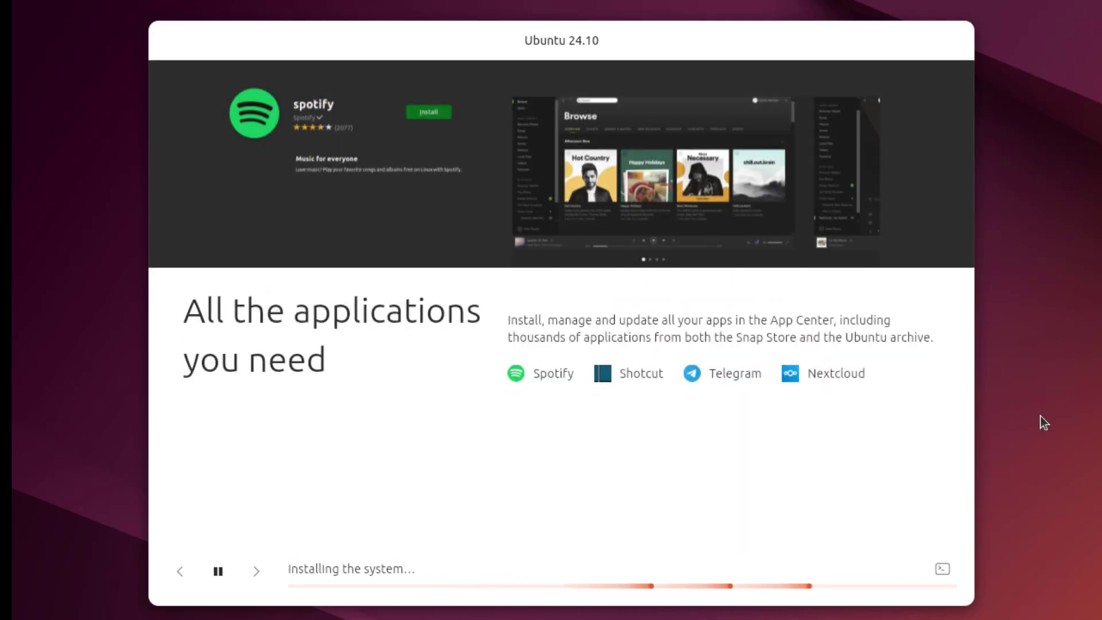
Once the installation slideshow finishes, restart into the newly installed Ubuntu 24.10
key(Right)
key(Right)
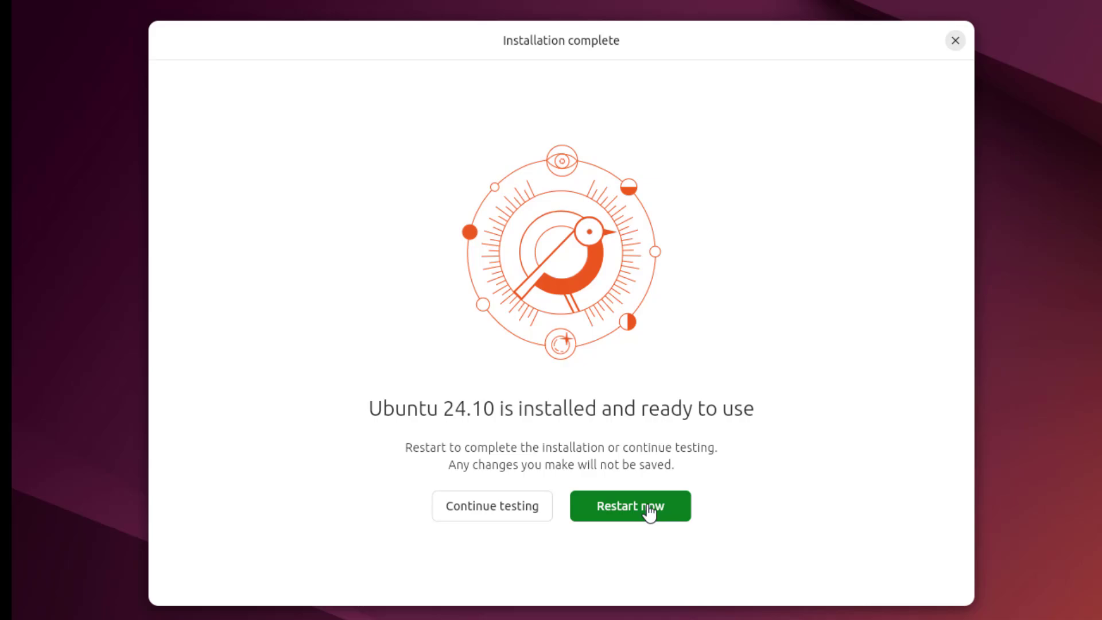
click(646, 504)
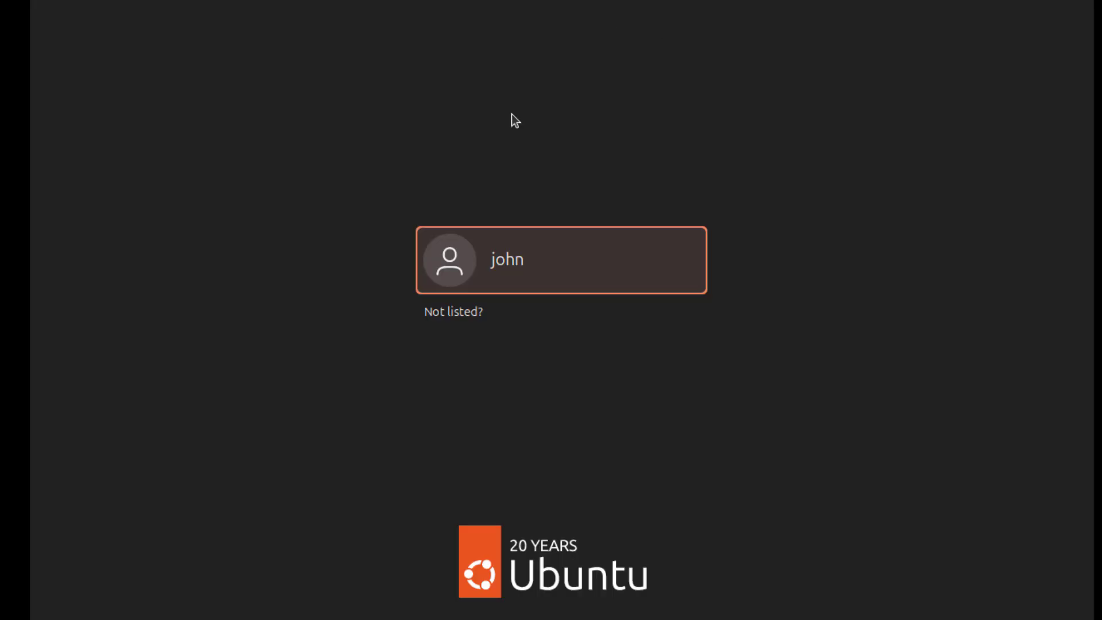
Check the login screen's accessibility menu and volume, network and power menu, then close them
click(945, 8)
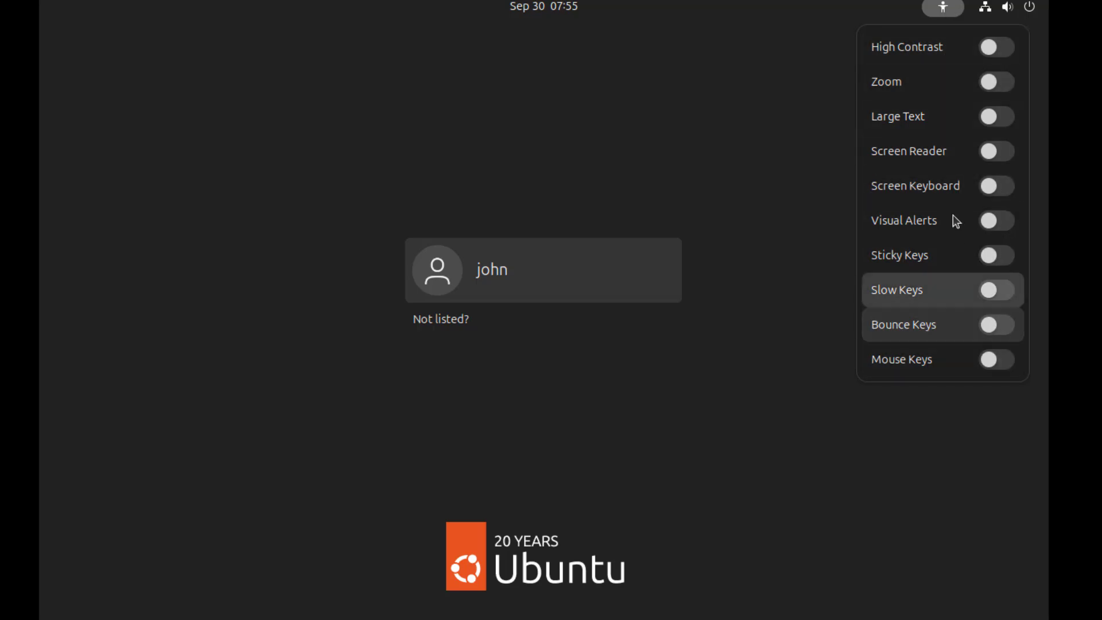
key(Escape)
click(985, 9)
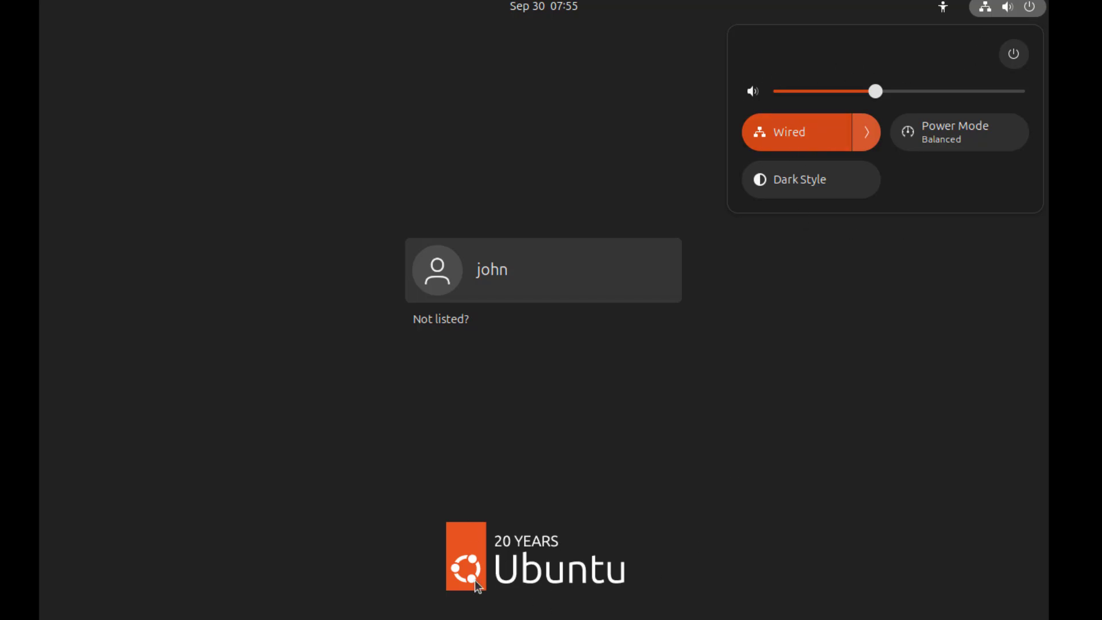
click(576, 282)
Select the new user and sign in with the account password
click(576, 282)
text(****)
key(Return)
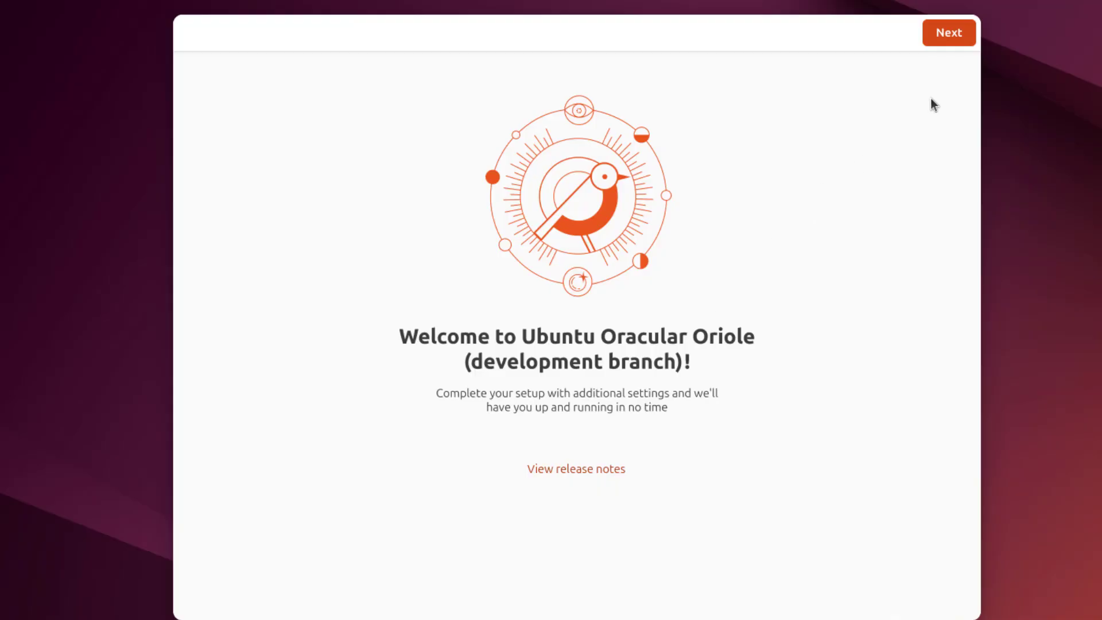
Finish Ubuntu Welcome keeping data sharing on, then drag the Home icon to the desktop's left
click(949, 32)
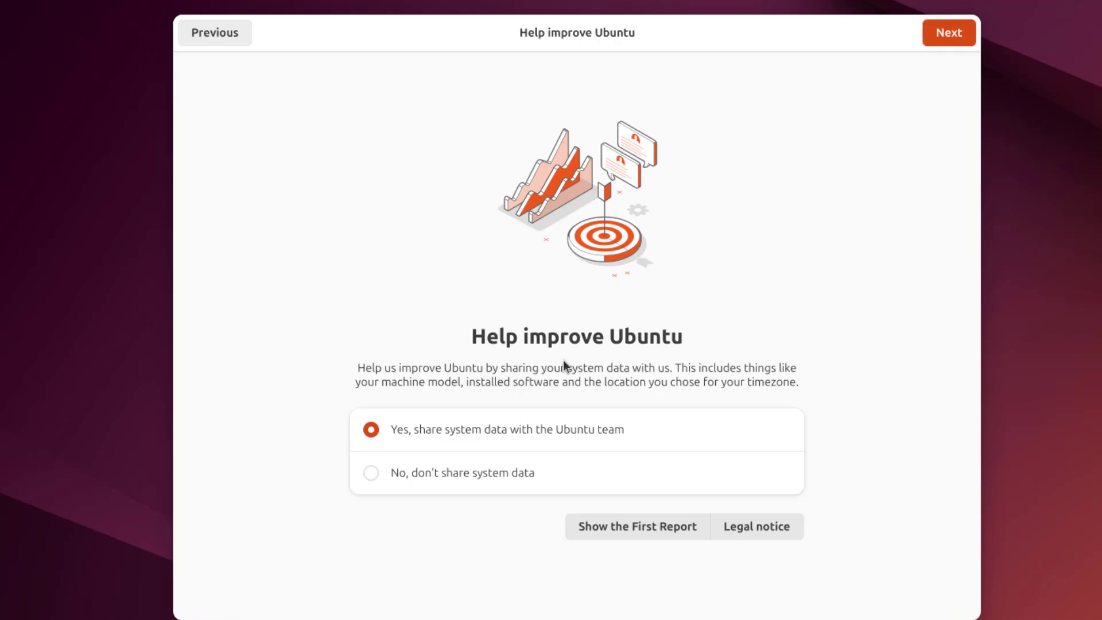
click(948, 36)
click(949, 35)
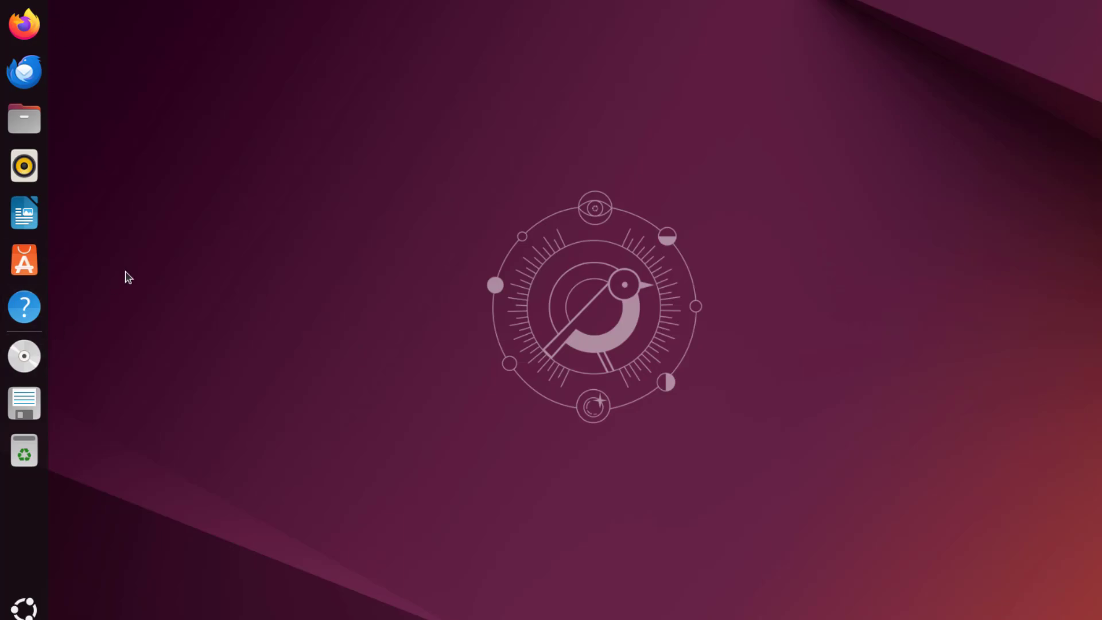
drag(1058, 504, 192, 396)
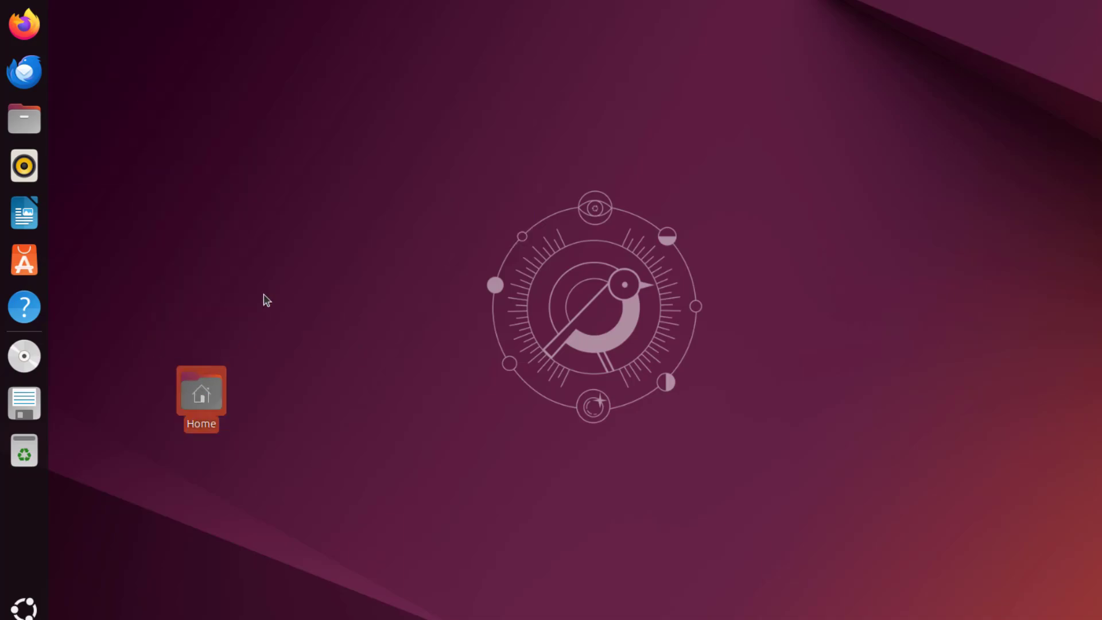
Open Change Background from the desktop menu and switch to the Dark style
right_click(687, 122)
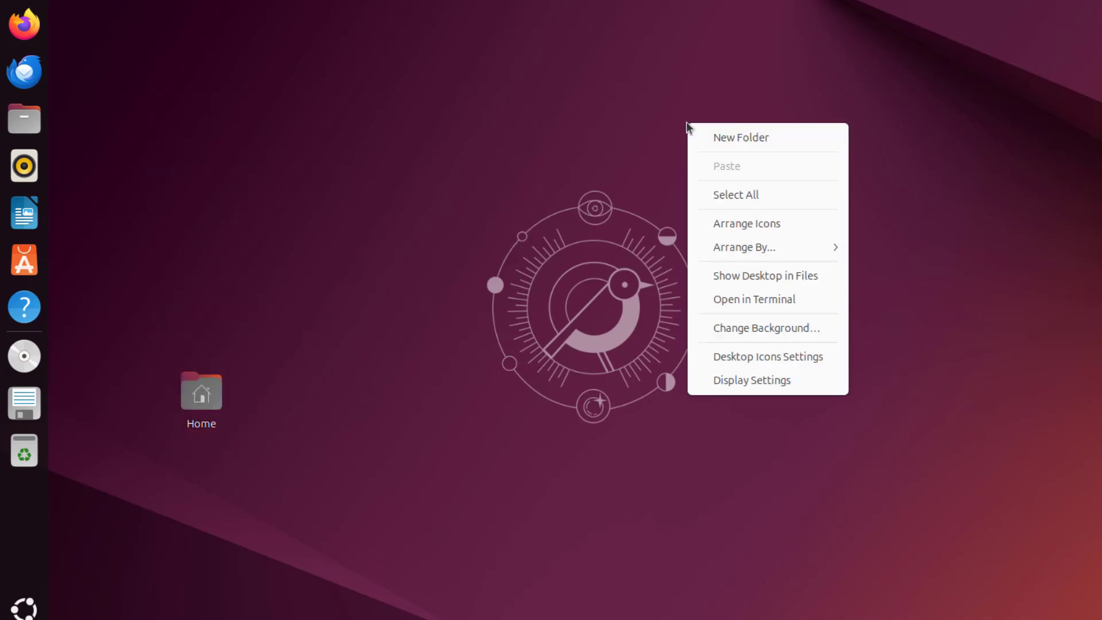
click(766, 331)
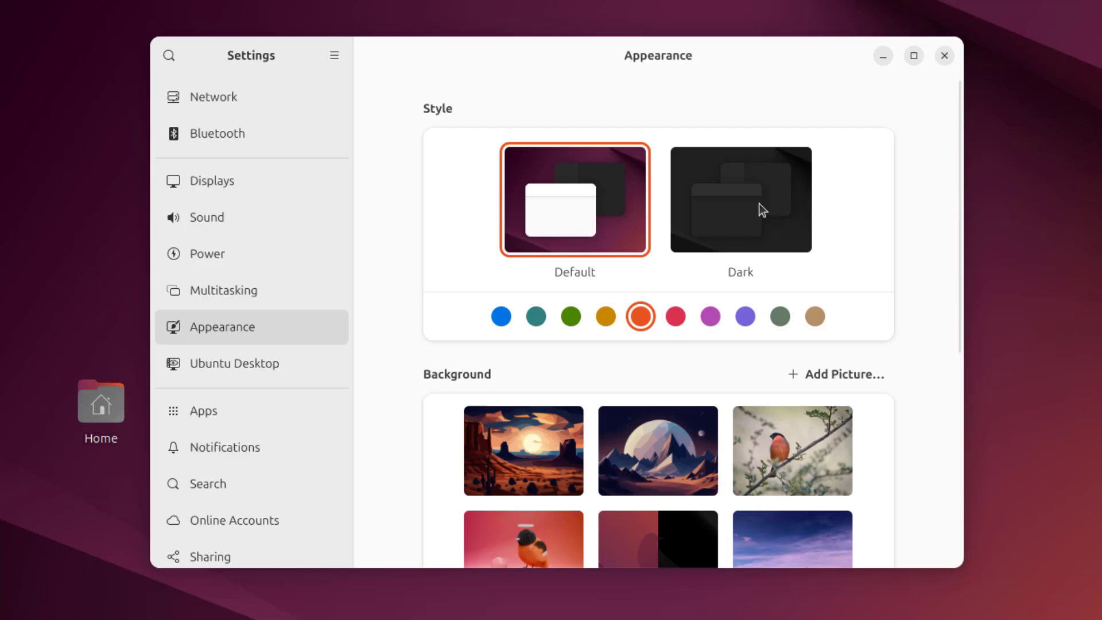
click(759, 203)
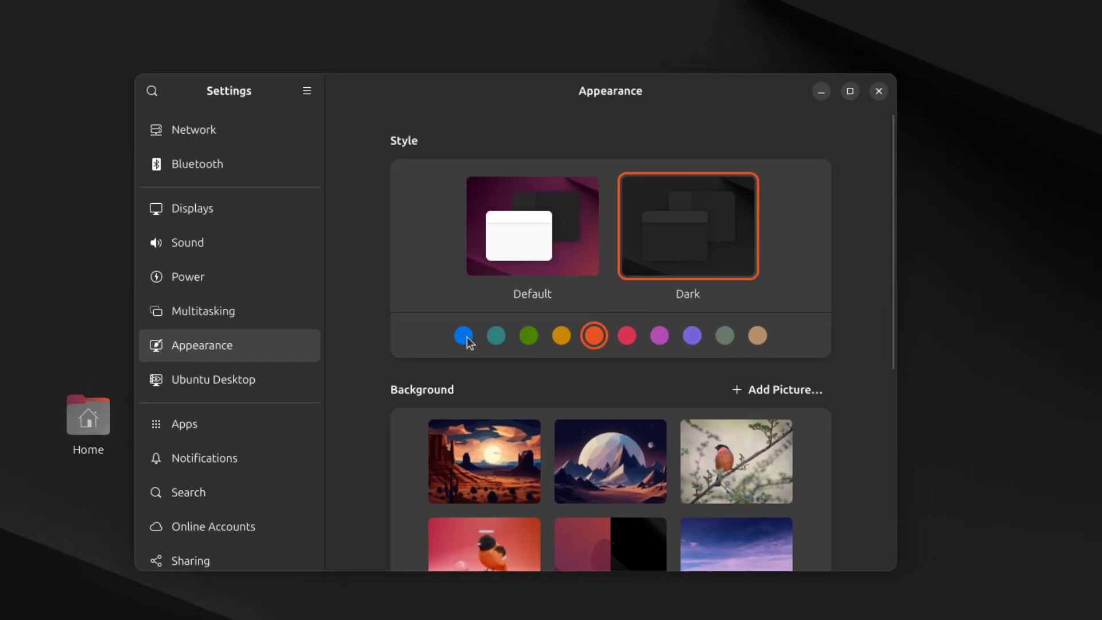
Try the blue, teal and green accent colours, checking each in quick settings
click(503, 317)
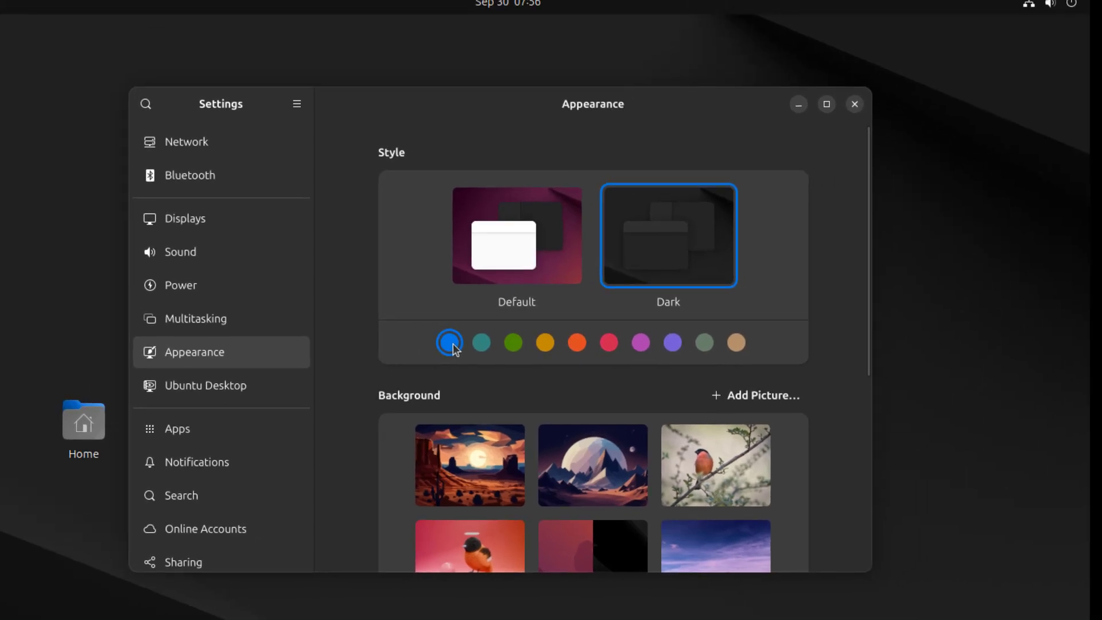
click(1050, 4)
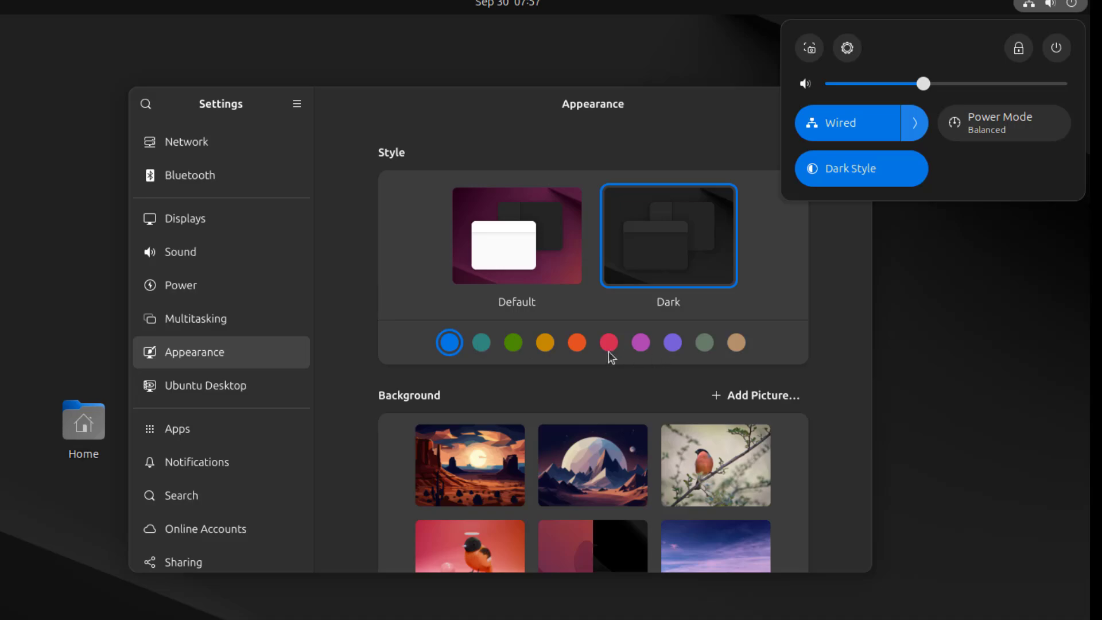
click(491, 344)
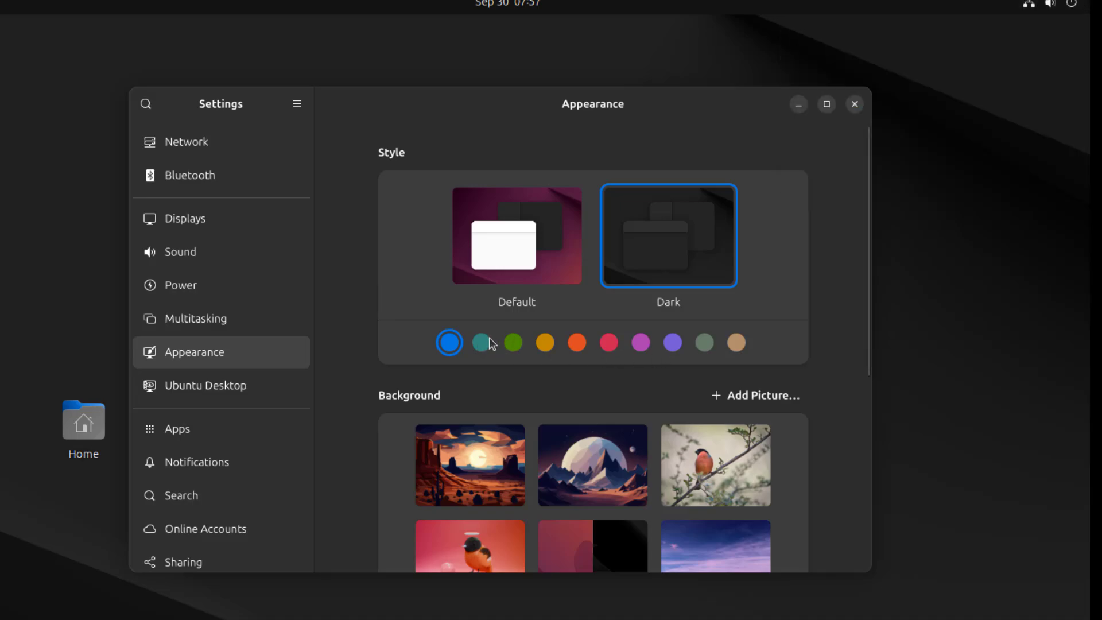
click(484, 345)
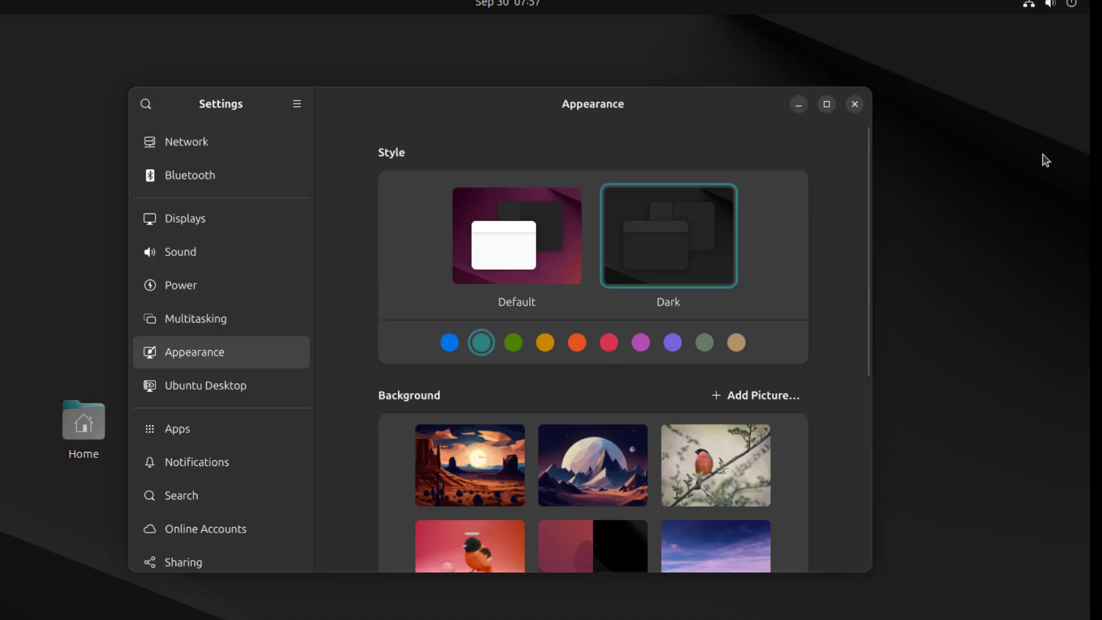
click(1036, 5)
click(521, 346)
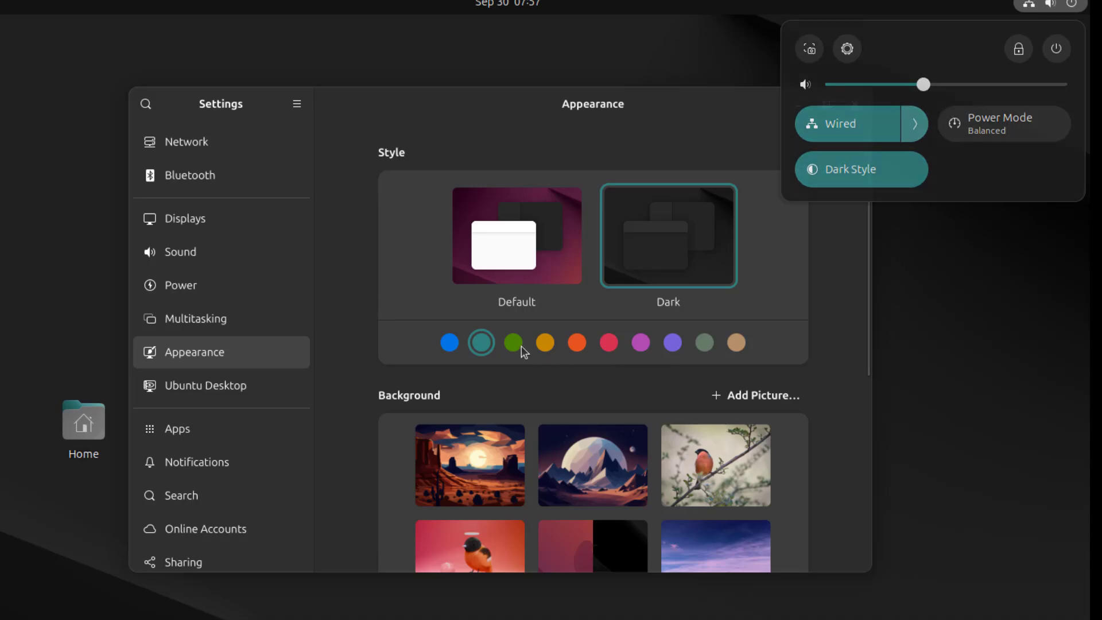
click(513, 343)
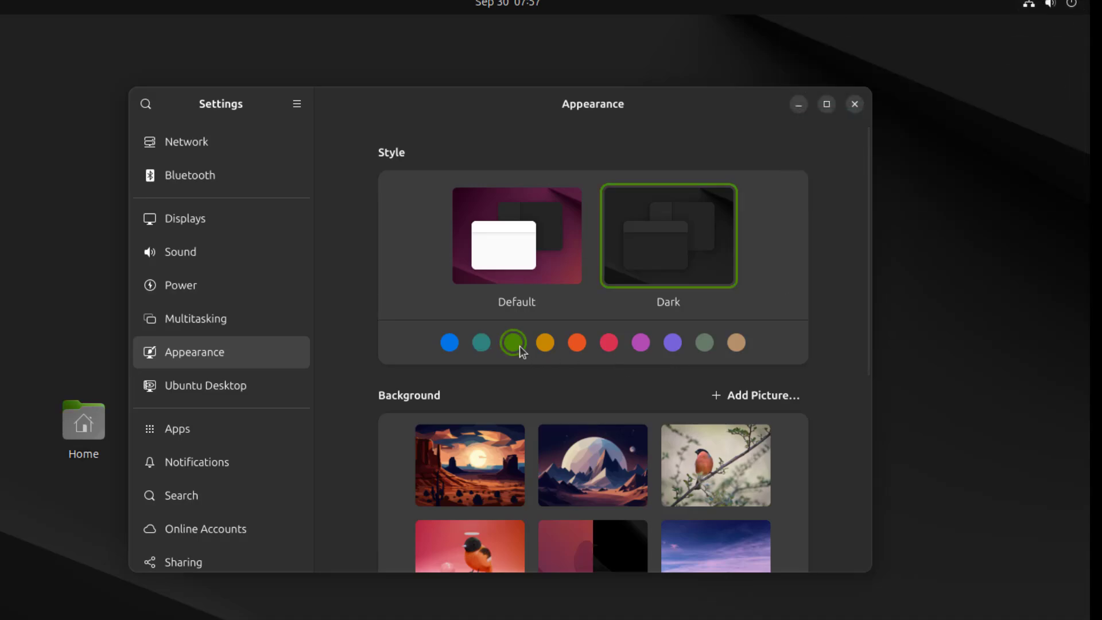
click(1044, 5)
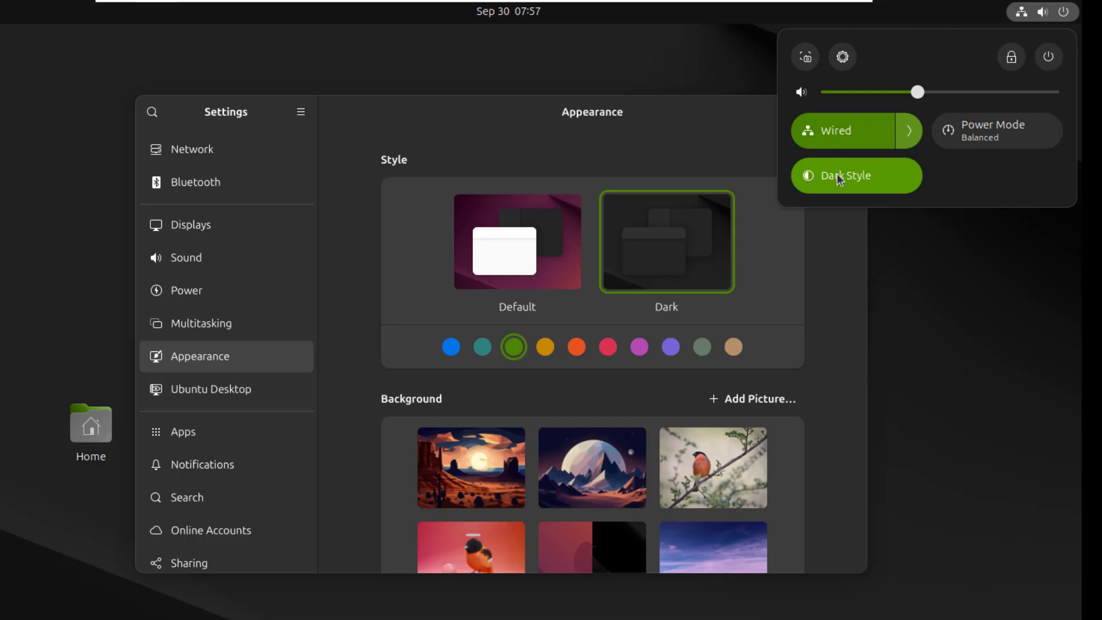
click(578, 347)
Try the tan and purple accents, then settle back on the green accent colour
click(733, 347)
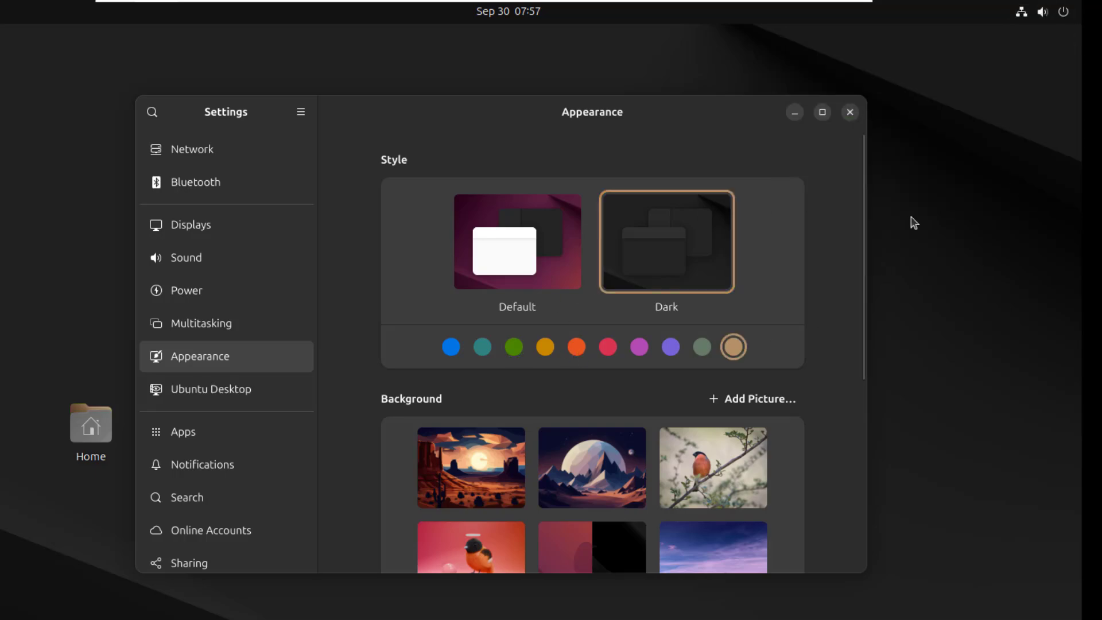
click(1026, 17)
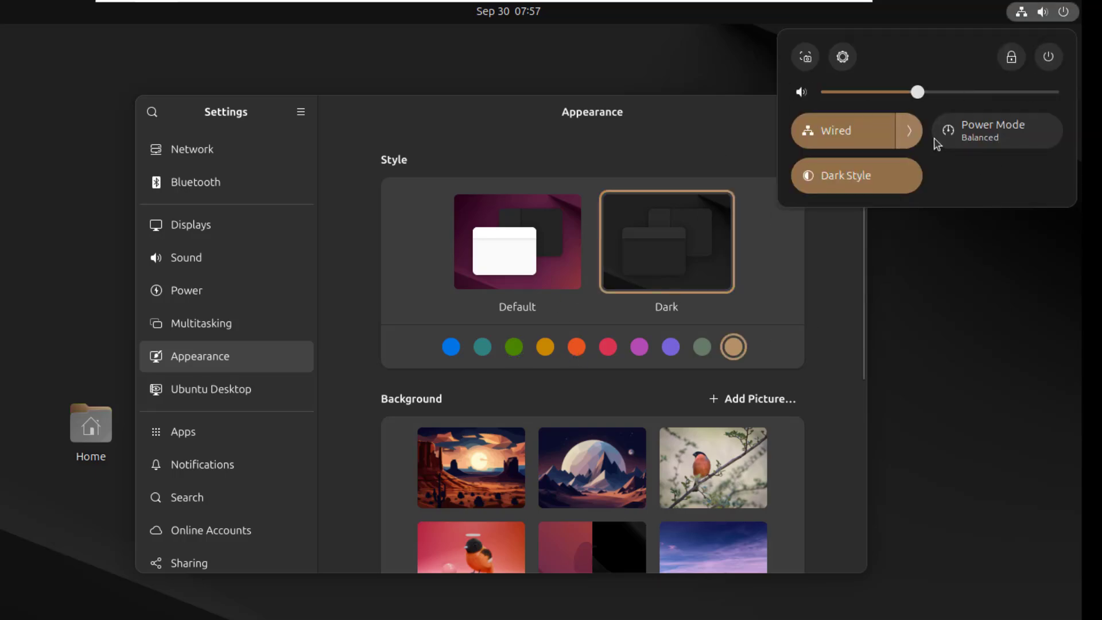
click(708, 357)
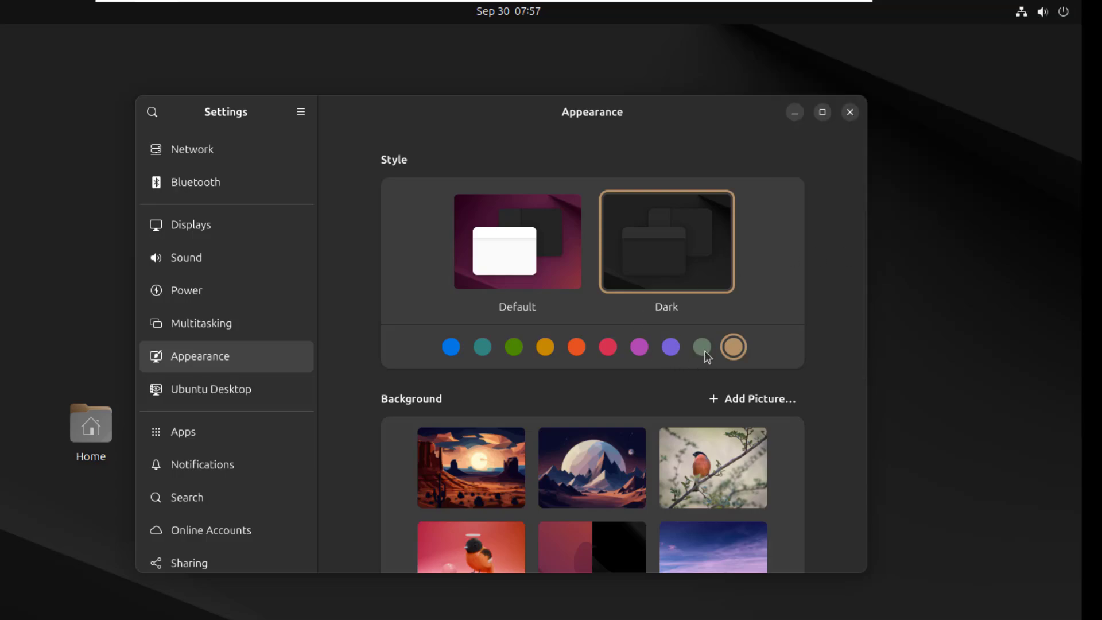
click(673, 347)
click(1042, 12)
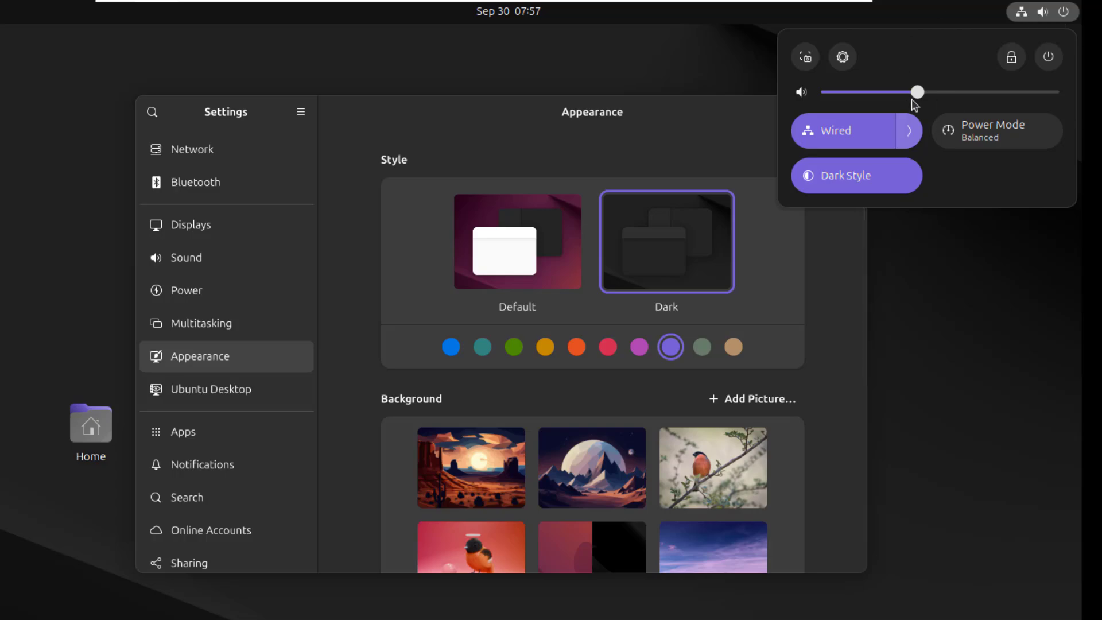
click(980, 237)
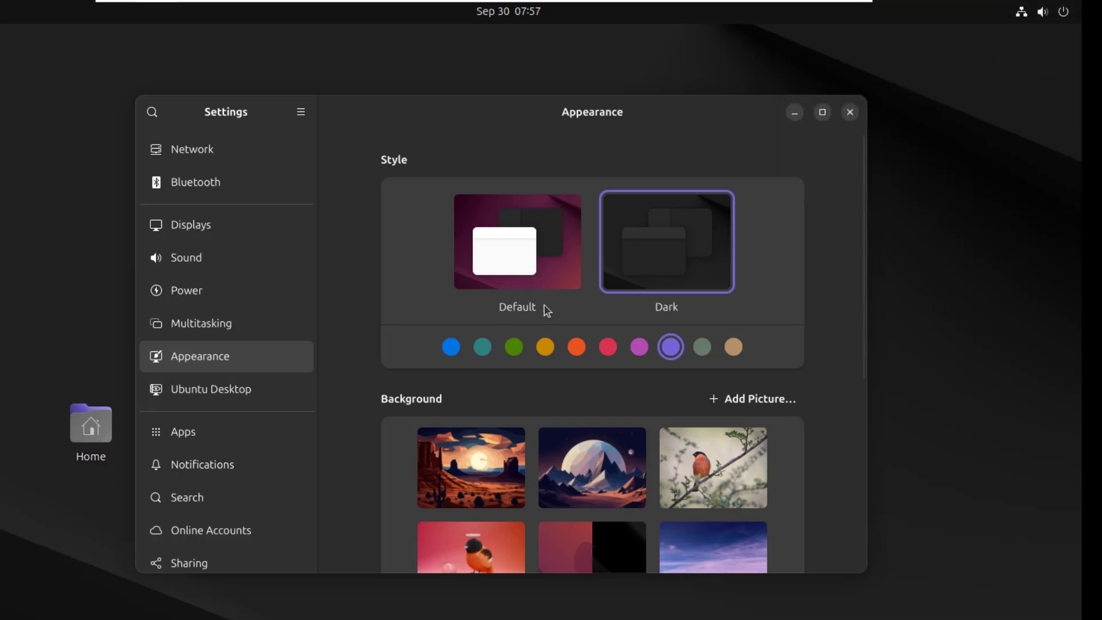
click(518, 349)
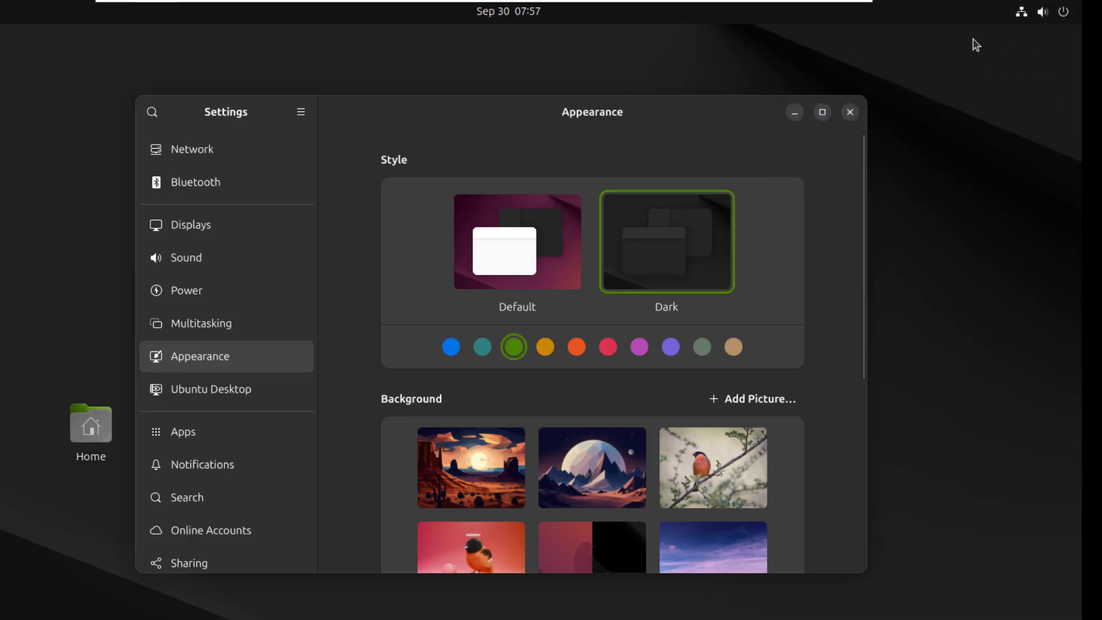
click(1046, 15)
click(1045, 256)
Try the bird, moon and snowy-mountain wallpapers, leaving the purple Ubuntu wallpaper as background
scroll(839, 335, down, 5)
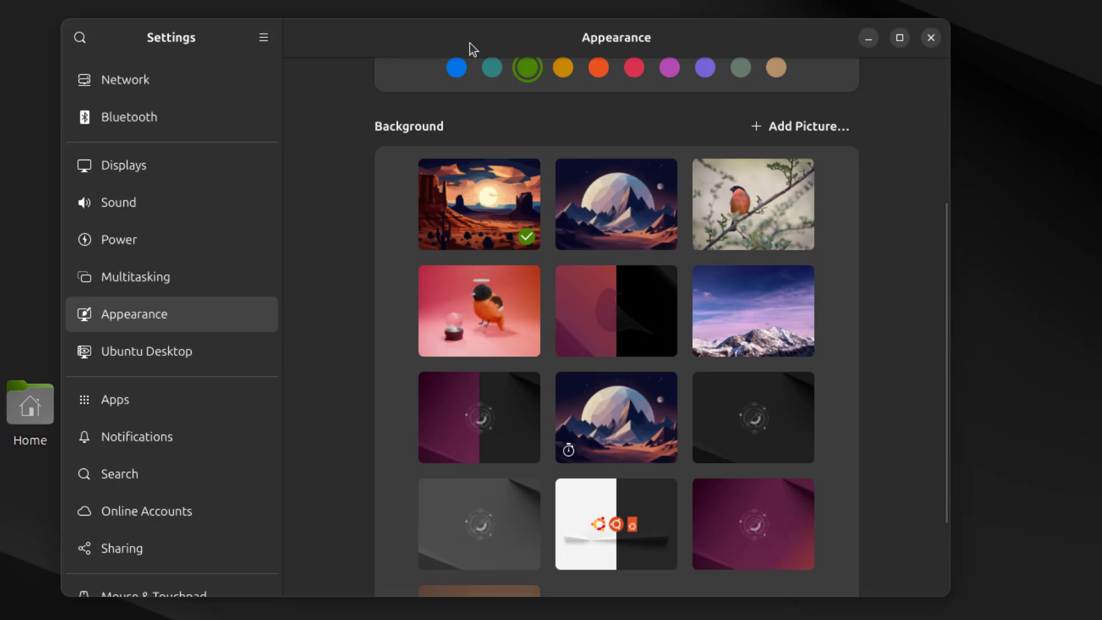
key(super+h)
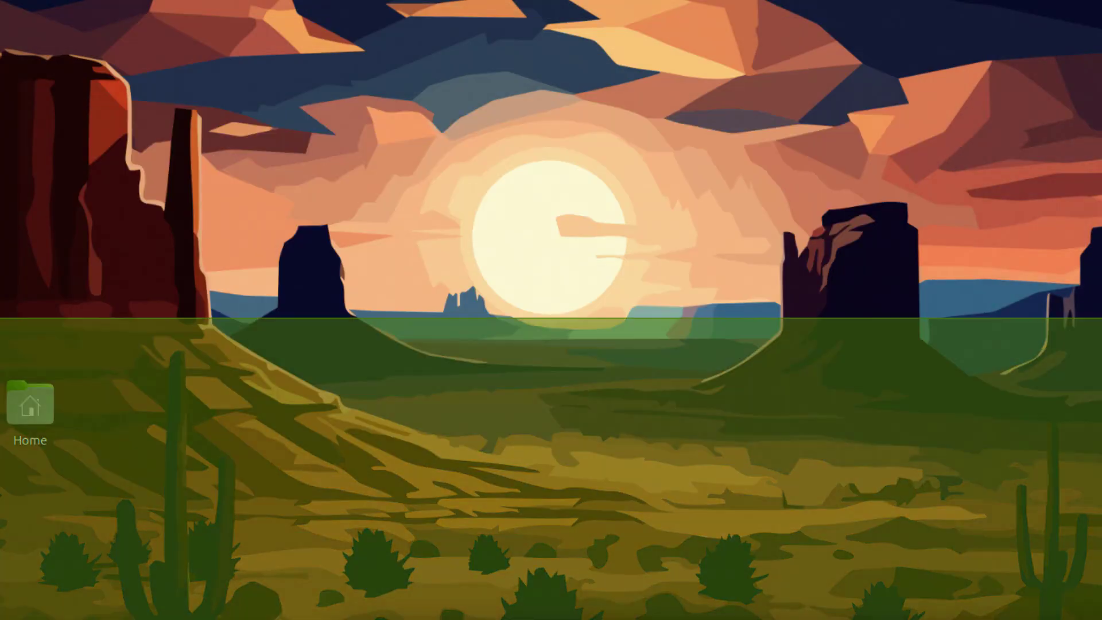
drag(573, 618, 457, 46)
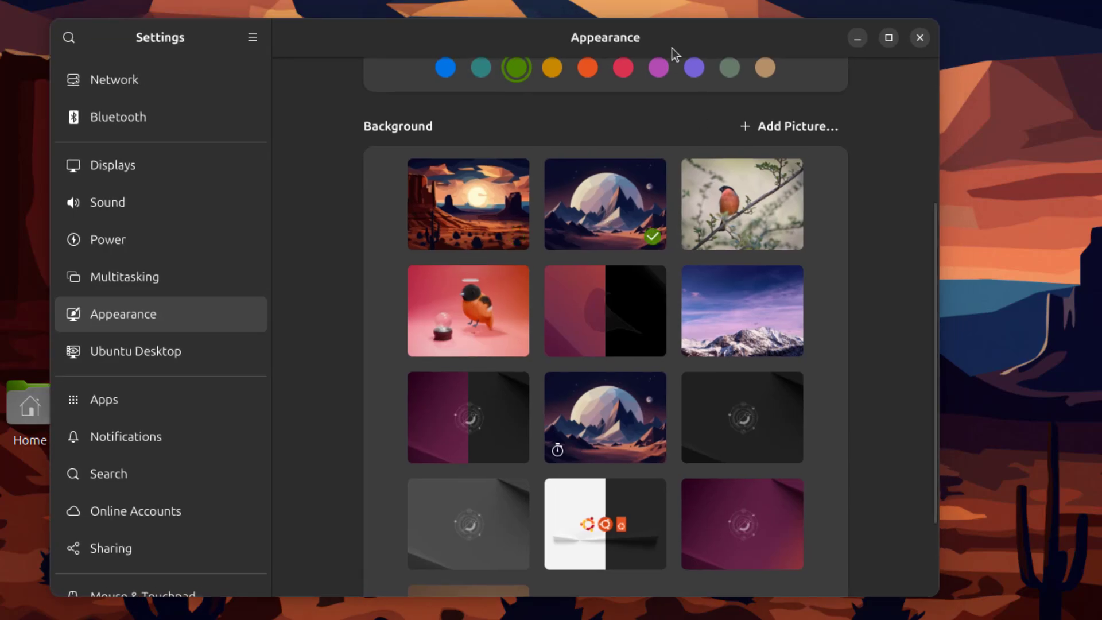
drag(687, 38, 663, 41)
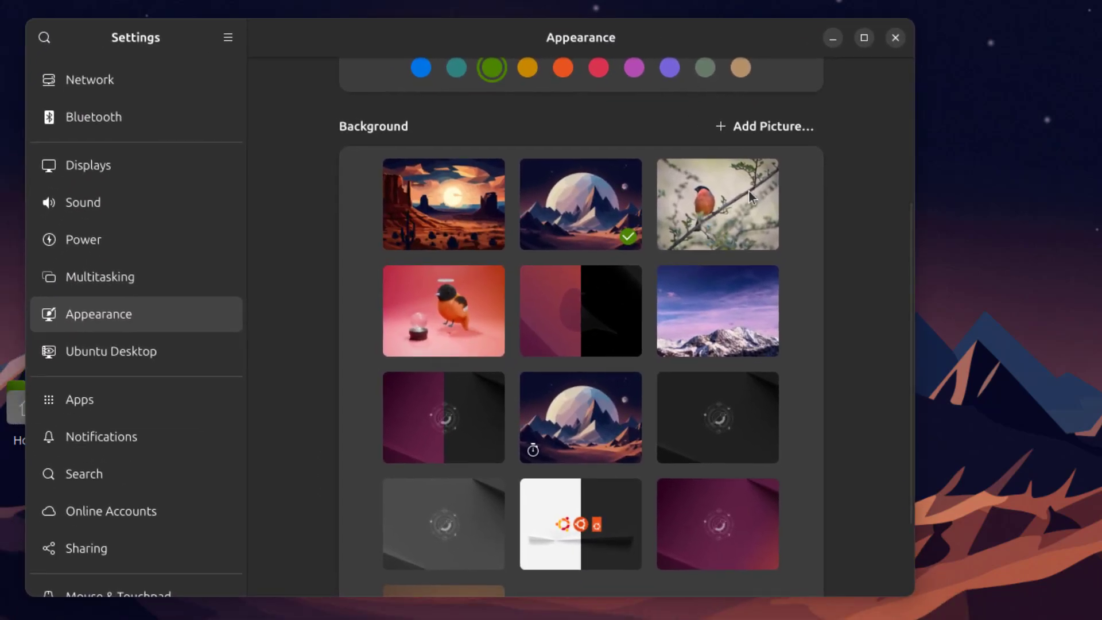
click(732, 223)
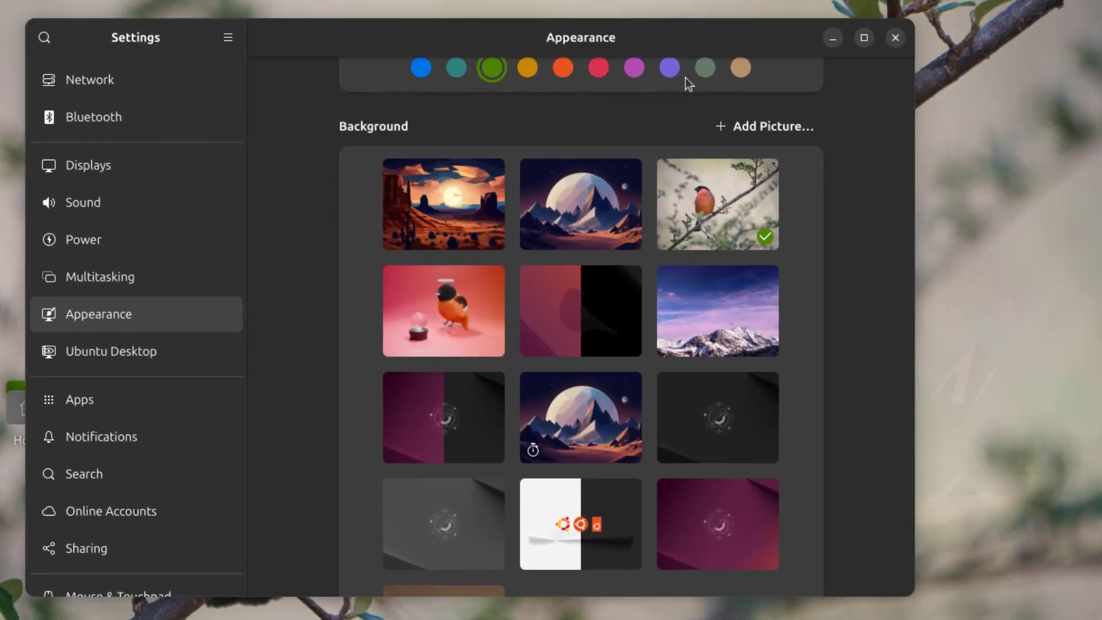
drag(690, 36, 725, 44)
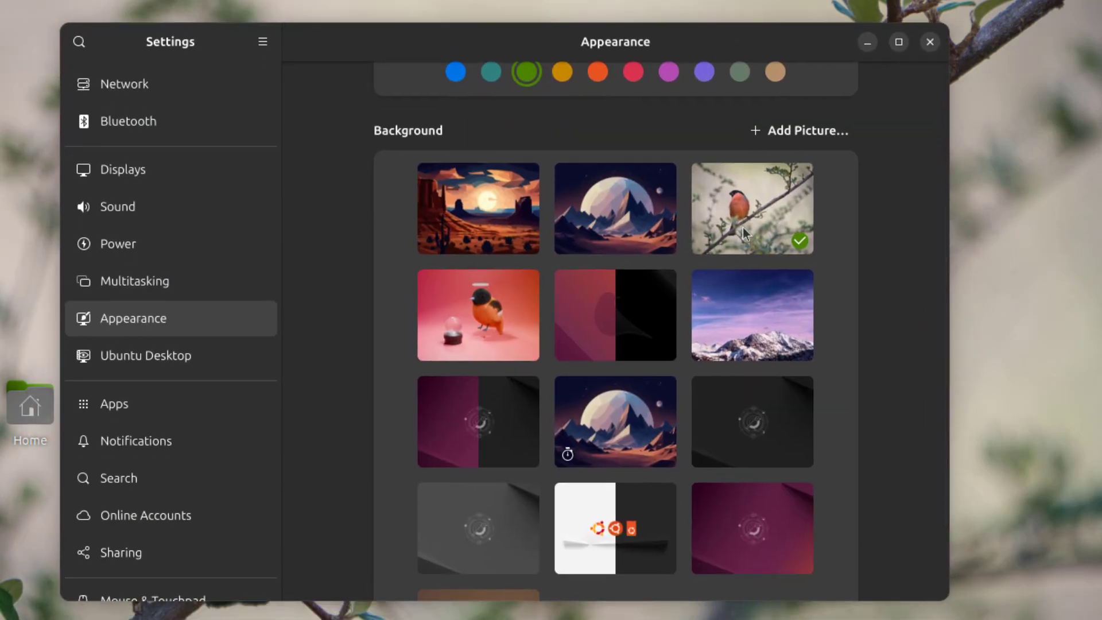
scroll(763, 325, down, 3)
click(655, 327)
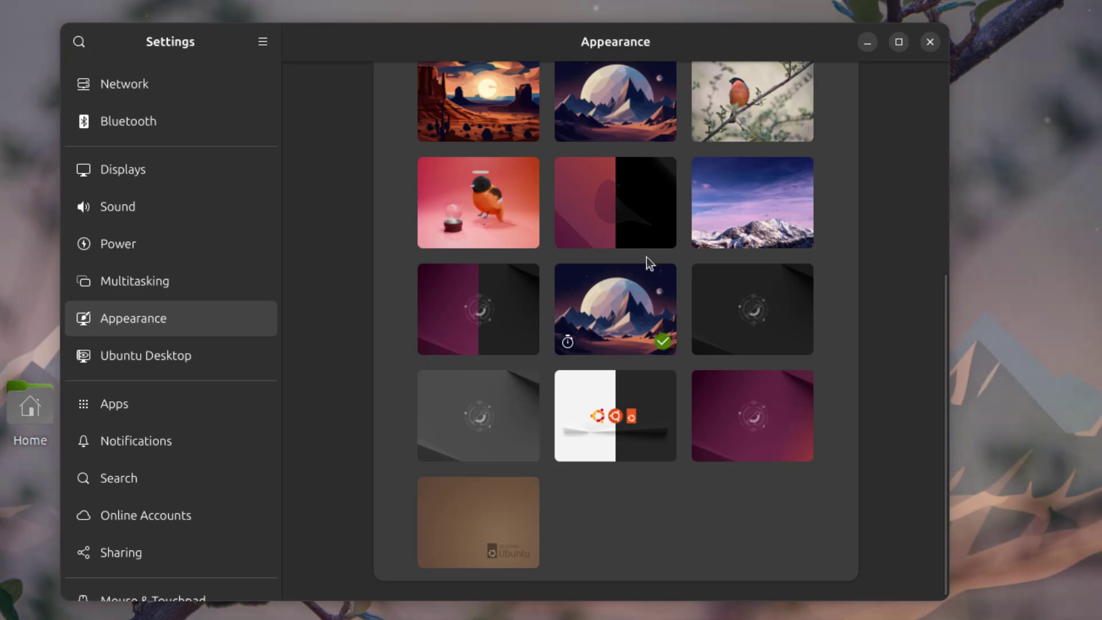
mouse_move(681, 50)
mouse_down()
mouse_move(679, 194)
mouse_move(752, 586)
mouse_move(688, 228)
mouse_move(696, 62)
mouse_up()
click(805, 430)
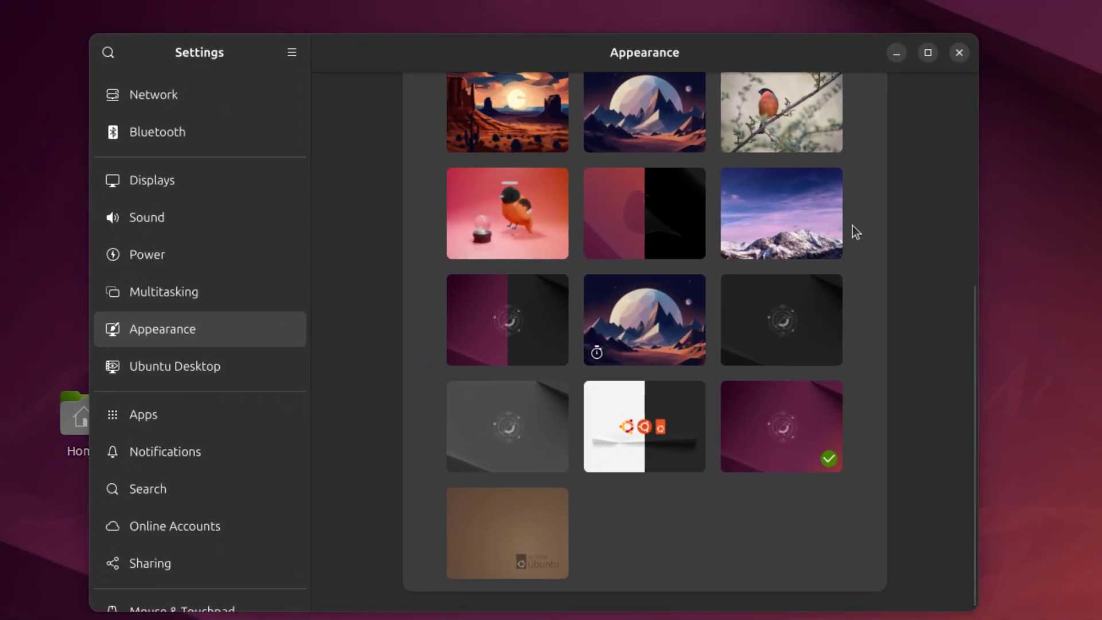
click(804, 214)
drag(749, 50, 798, 619)
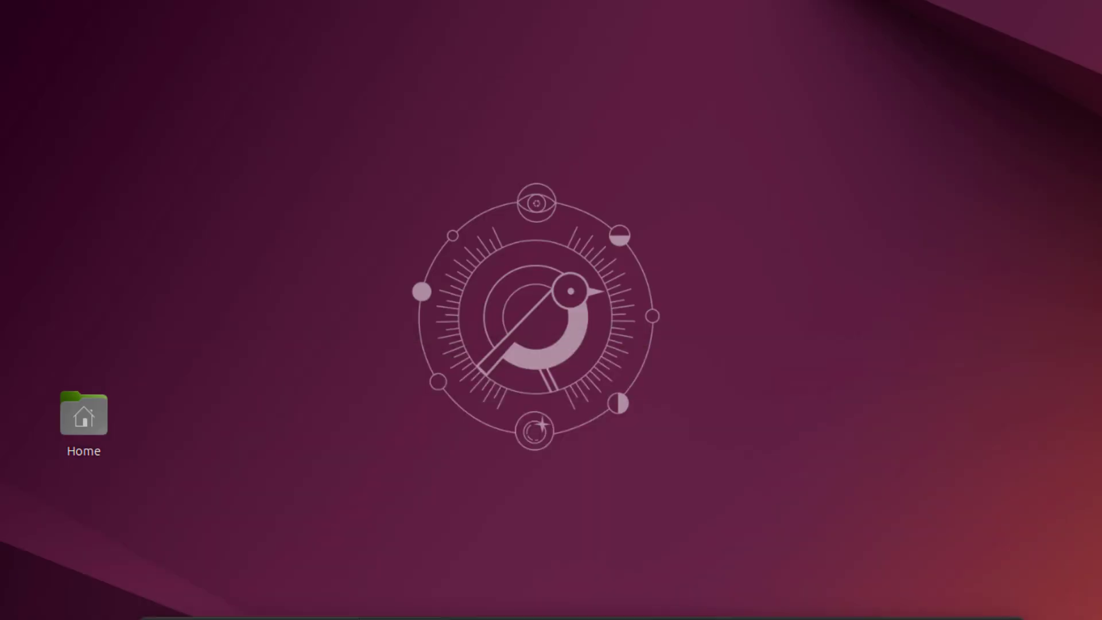
drag(918, 617, 801, 50)
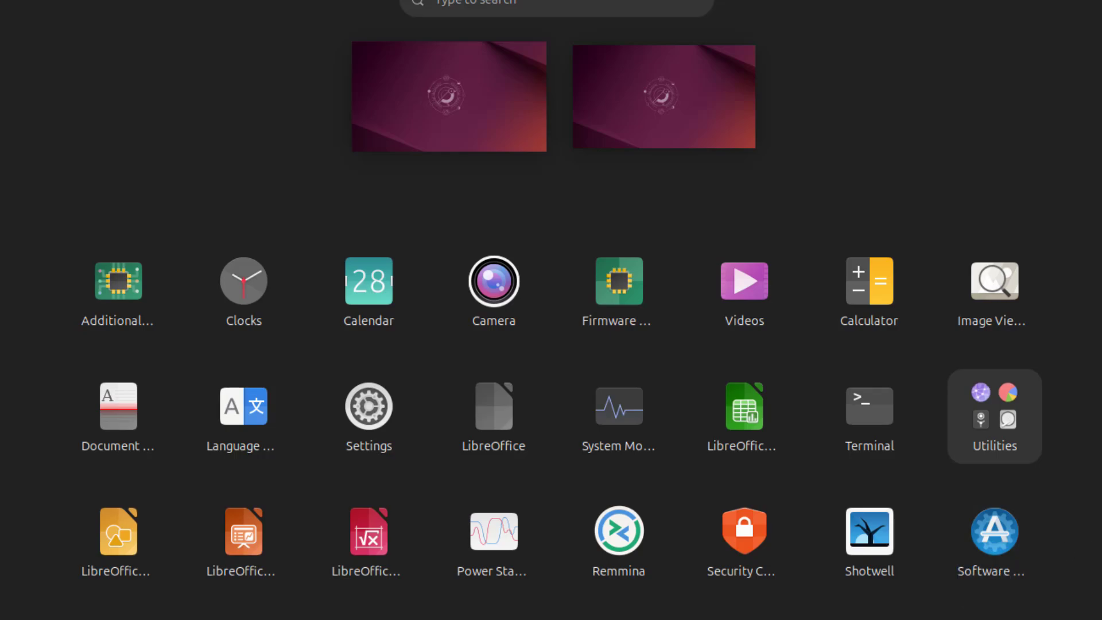
Scroll to the second page of the app grid, then close the overview
scroll(551, 413, down, 1)
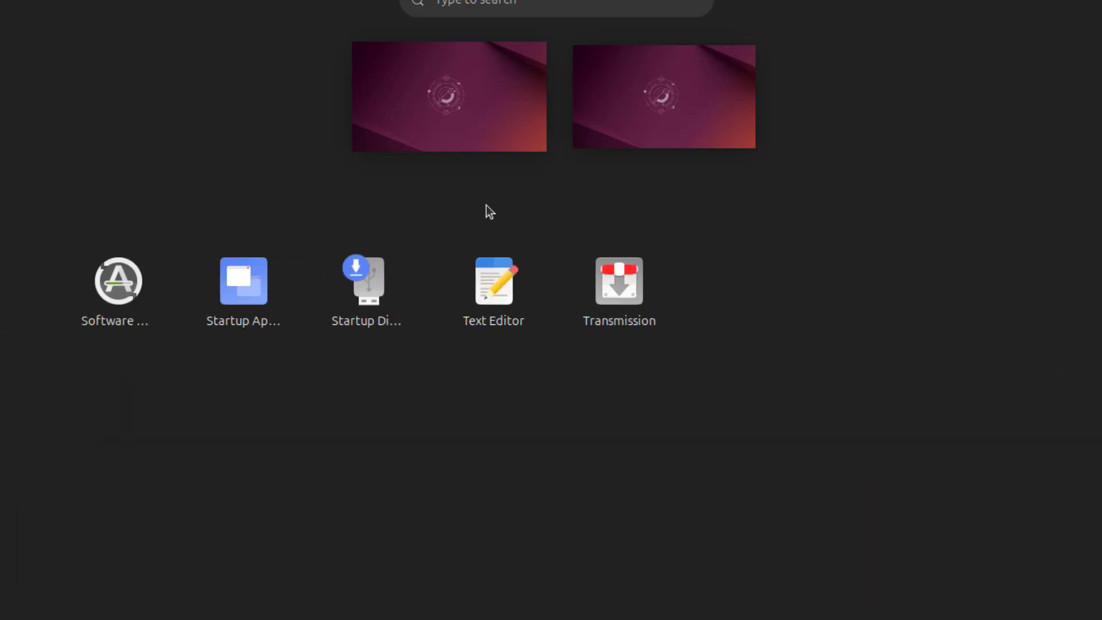
click(56, 385)
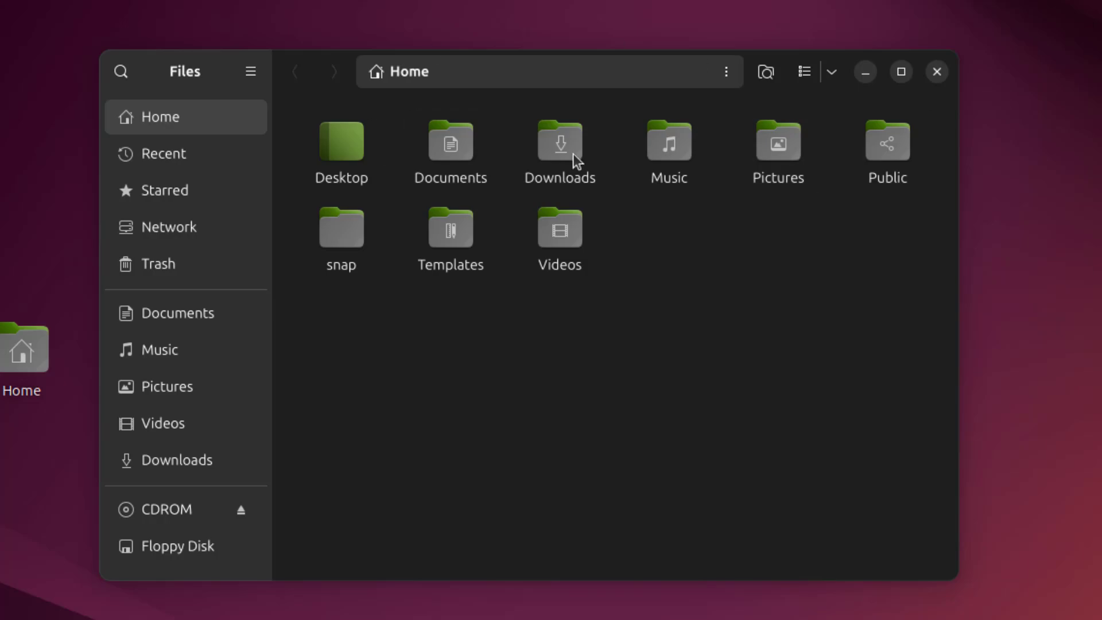
Toggle Home to list view and back, drag Videos above Documents, then open Documents
click(809, 82)
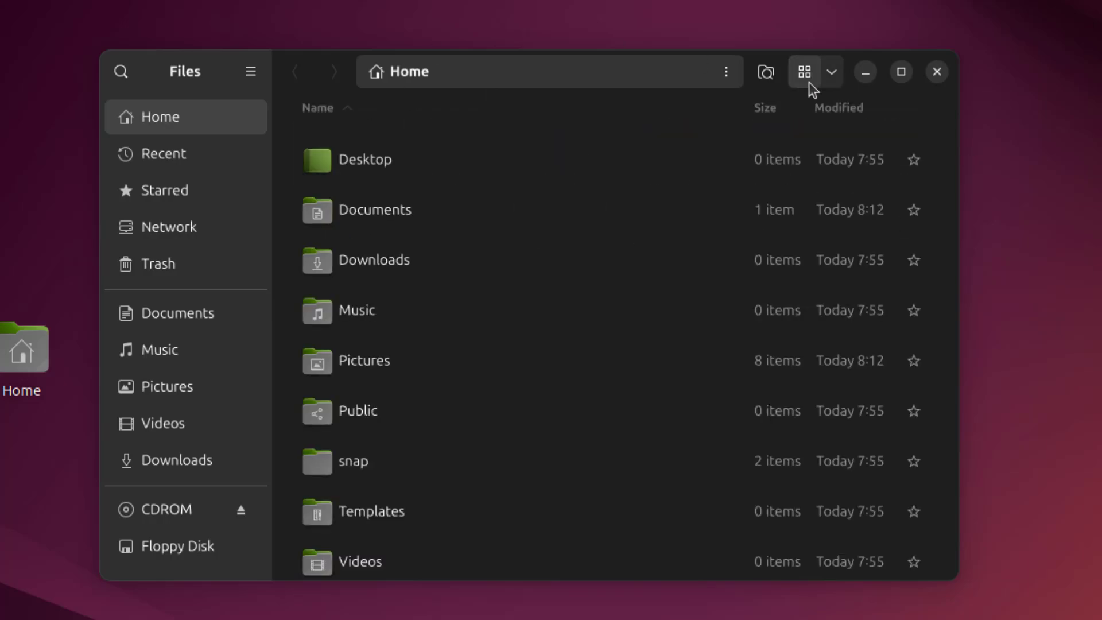
click(808, 81)
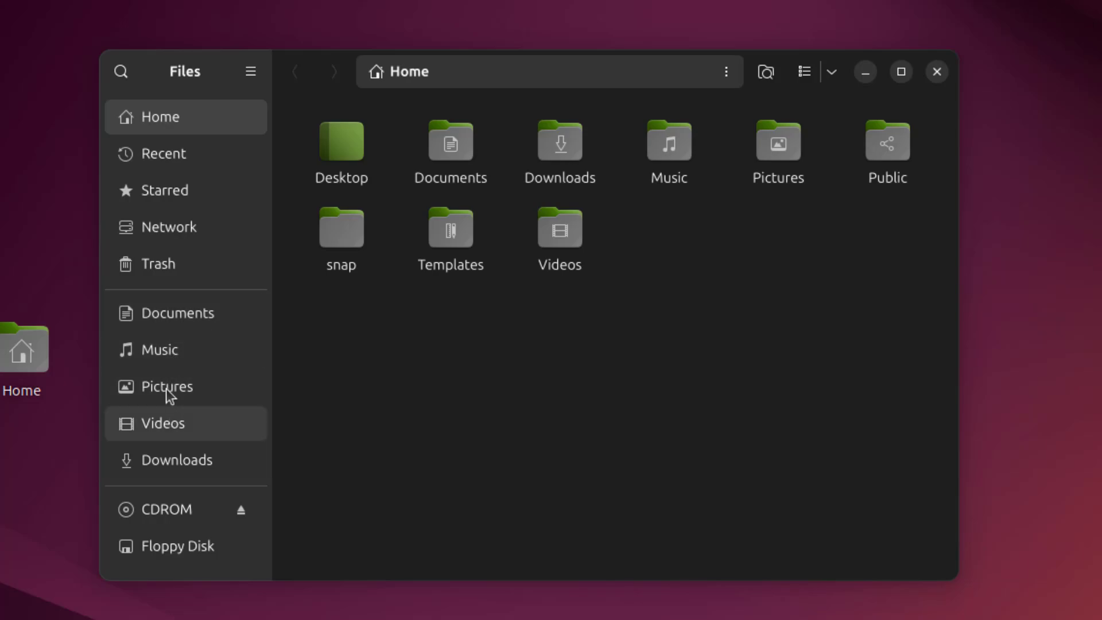
drag(183, 431, 160, 309)
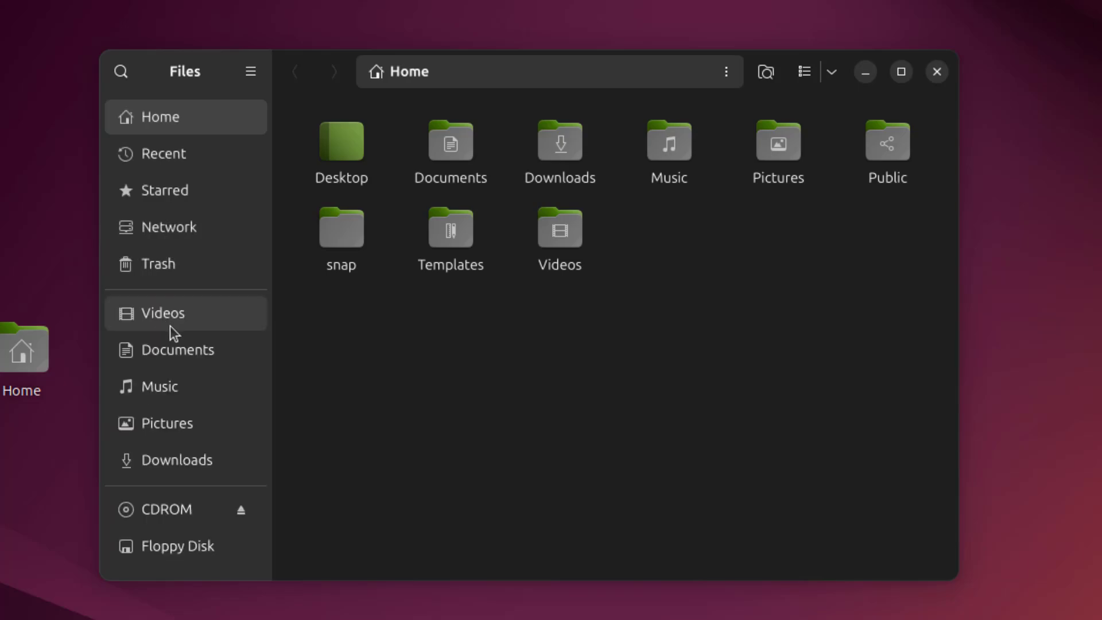
click(144, 346)
Open pdf.pdf, skim pages 1–4 and back, then close it and go to Pictures
double_click(334, 142)
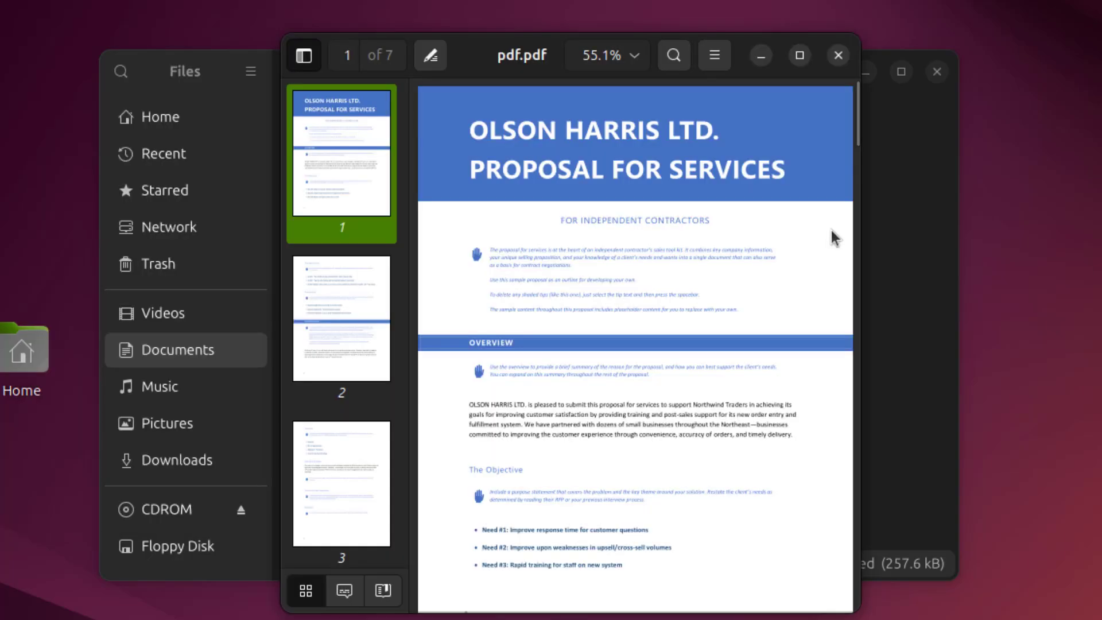
scroll(731, 271, down, 5)
scroll(726, 264, down, 5)
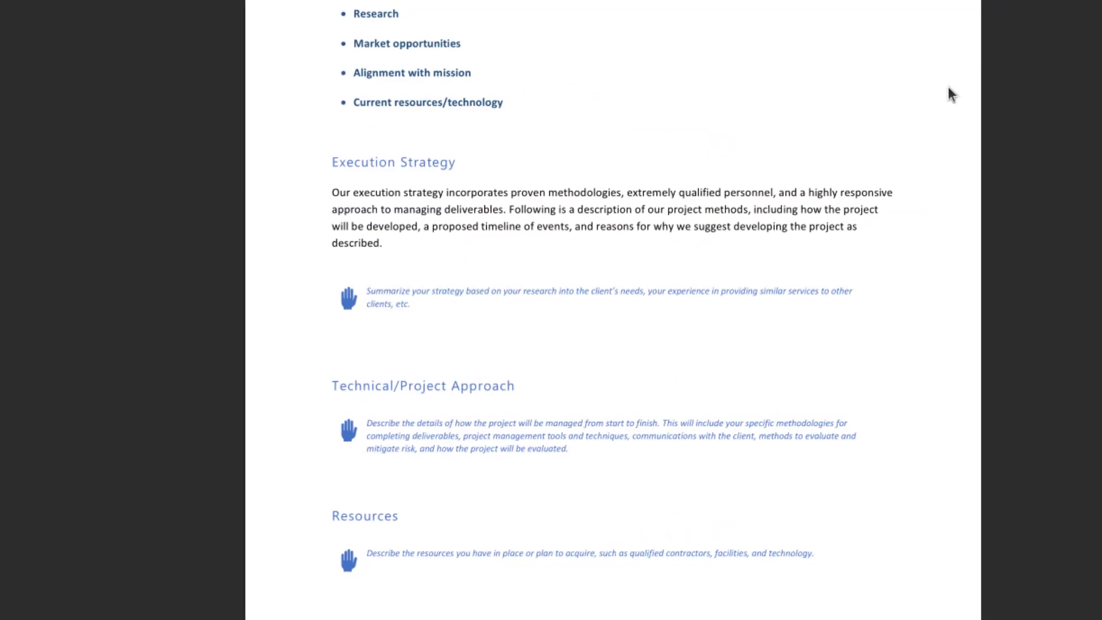
scroll(725, 233, down, 5)
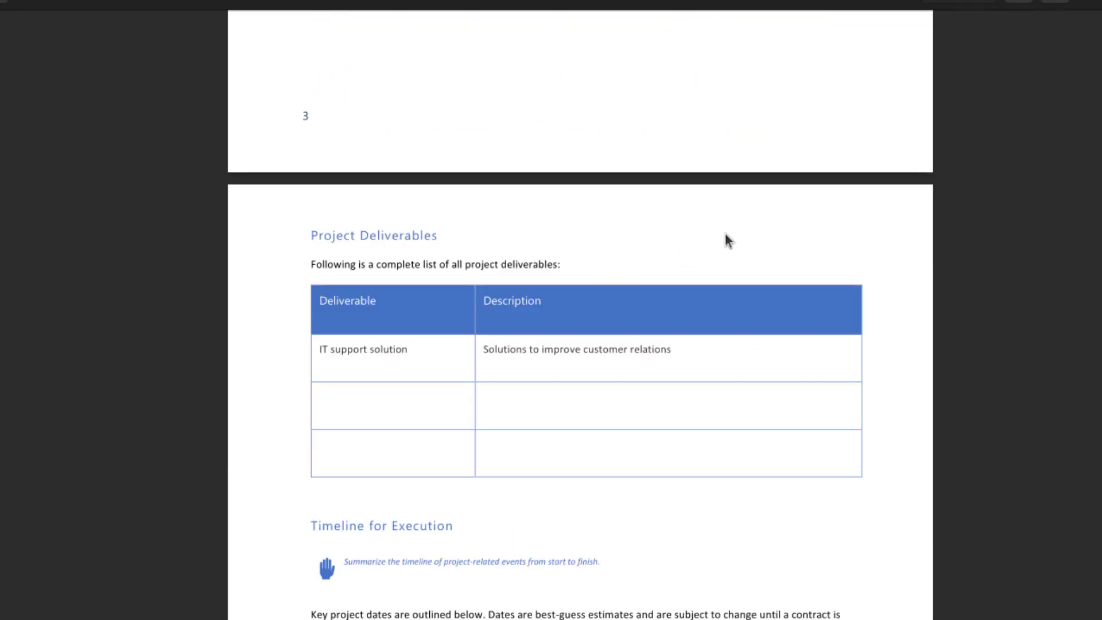
scroll(725, 233, up, 10)
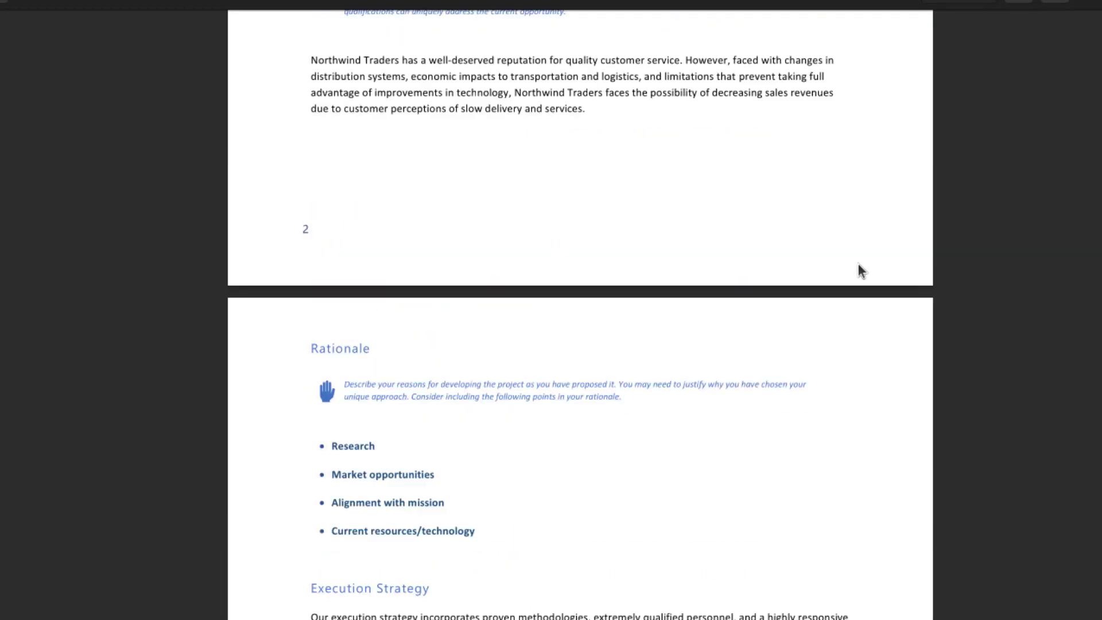
scroll(792, 161, up, 5)
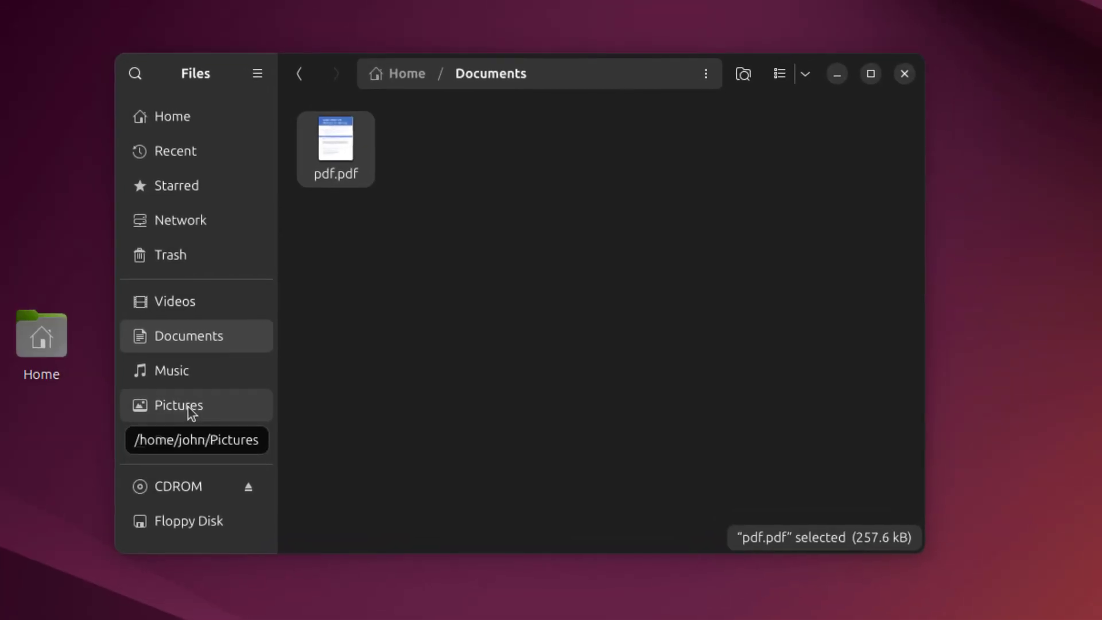
click(188, 406)
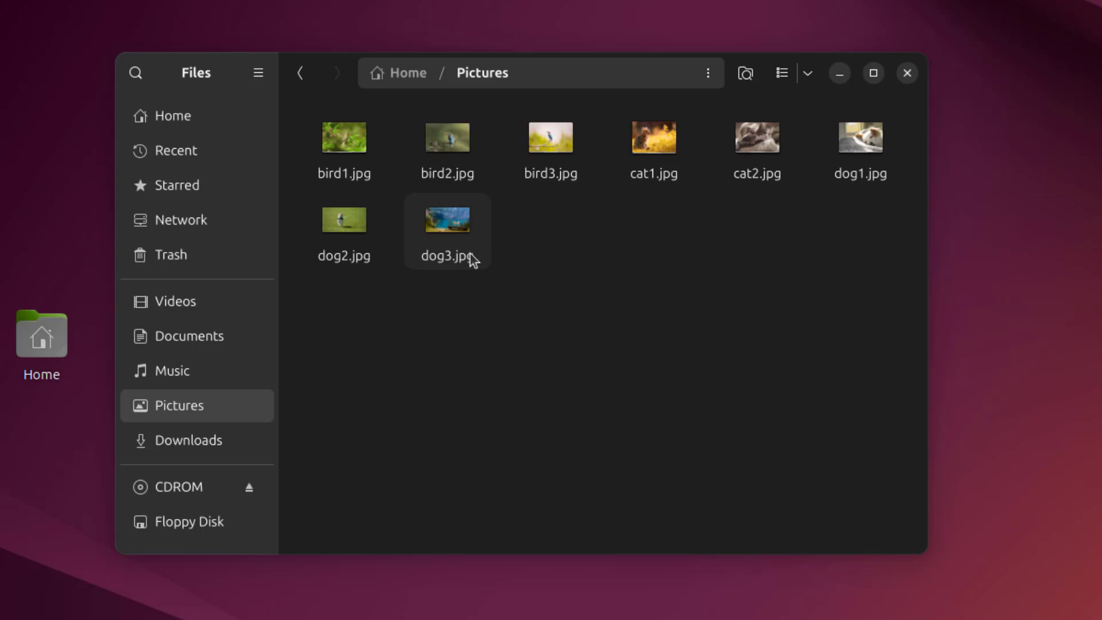
Open dog3.jpg, rotate it round to upright, and page through photos to bird1.jpg
double_click(441, 227)
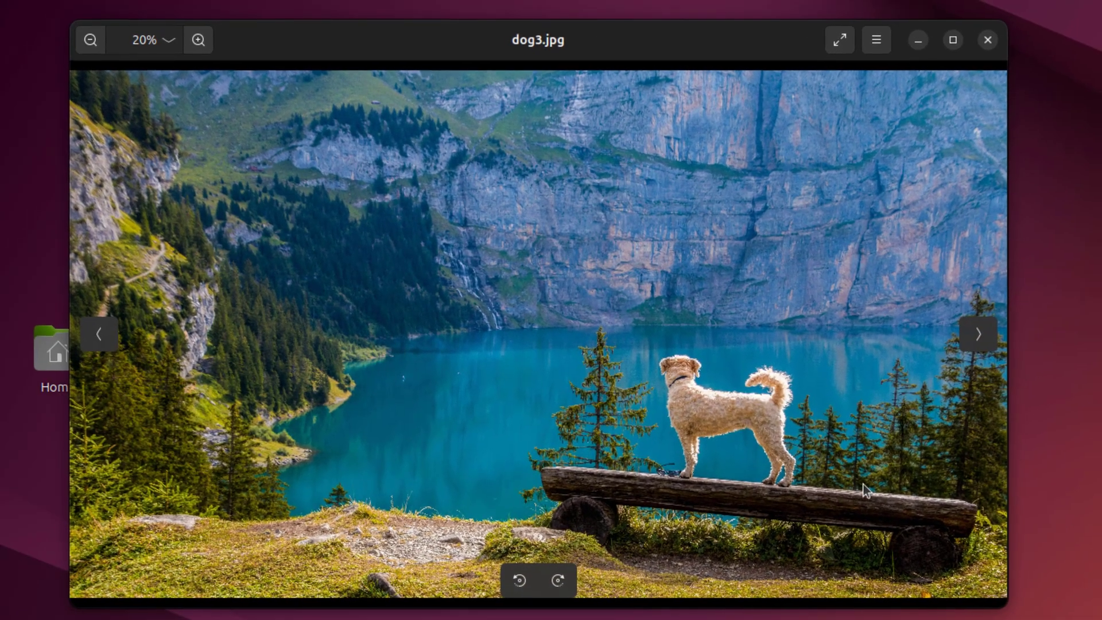
click(558, 580)
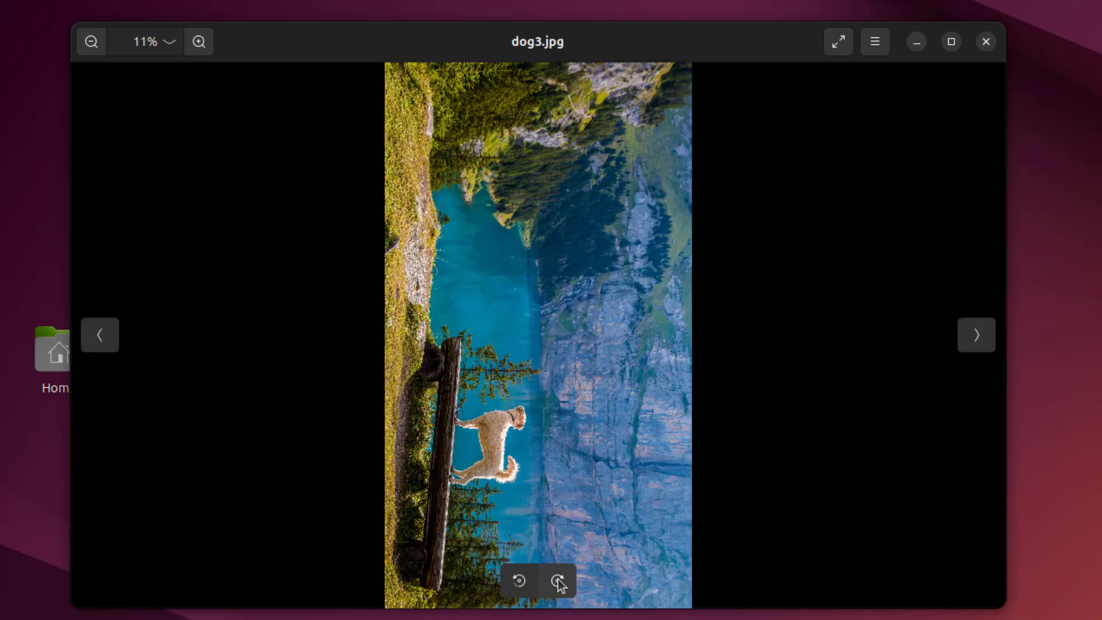
click(558, 580)
click(558, 580)
click(558, 580)
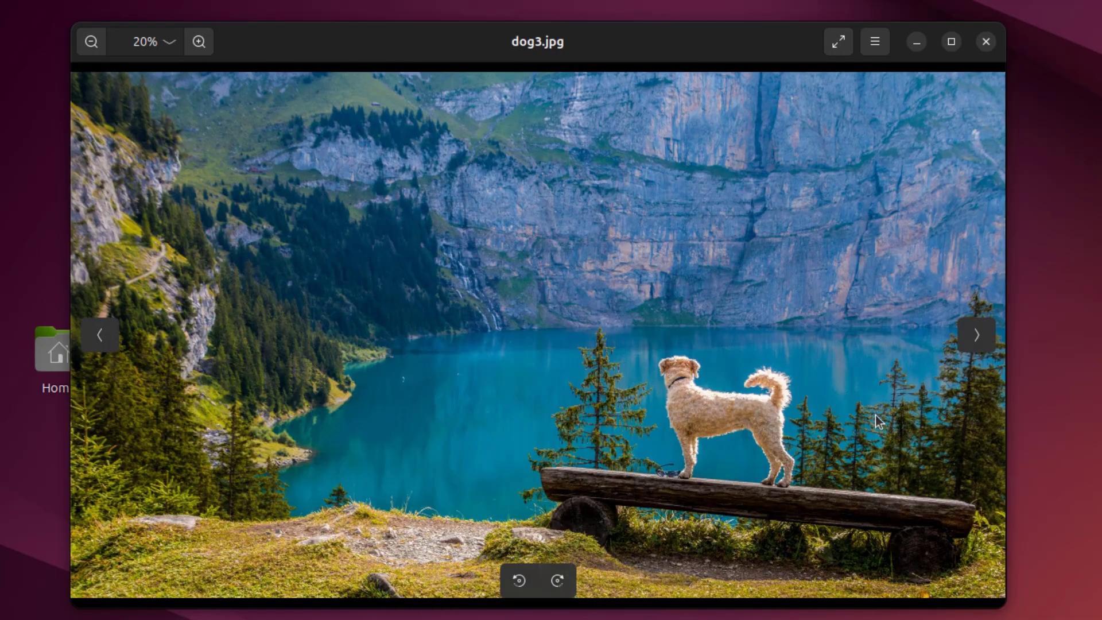
click(977, 335)
click(977, 336)
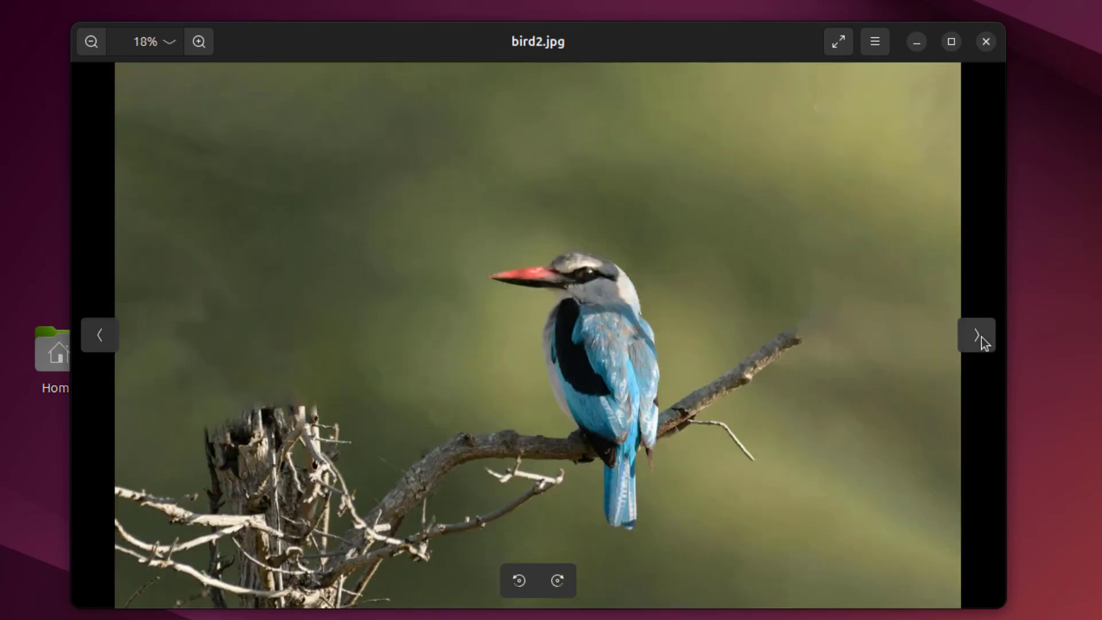
click(979, 337)
click(978, 336)
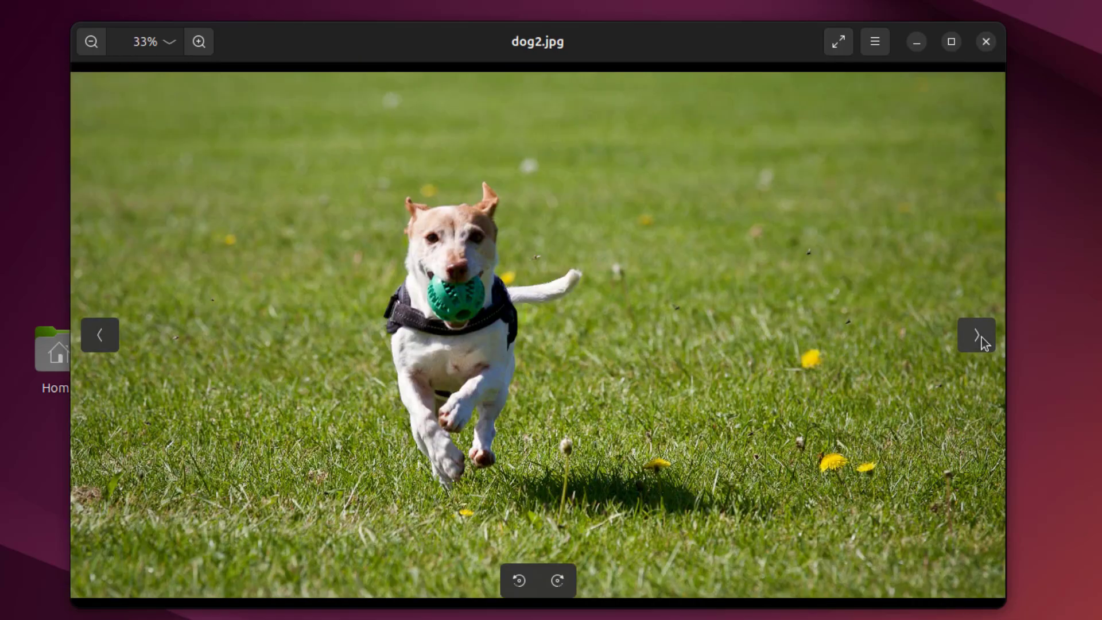
click(978, 336)
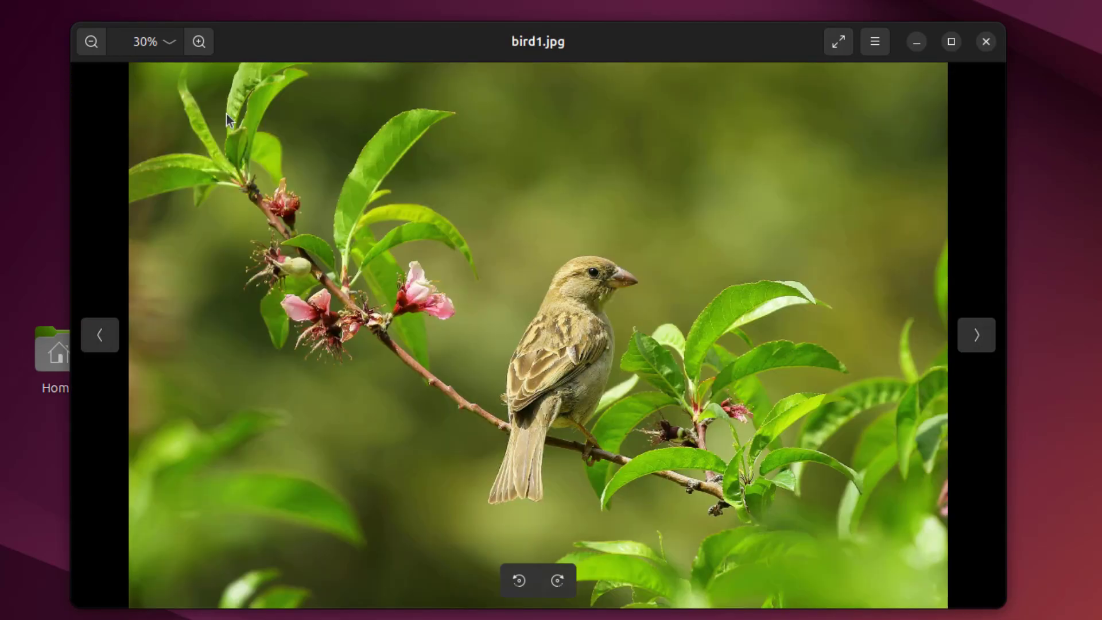
Zoom the sparrow photo to 50%, rotate it a full turn, and close the viewer
click(172, 44)
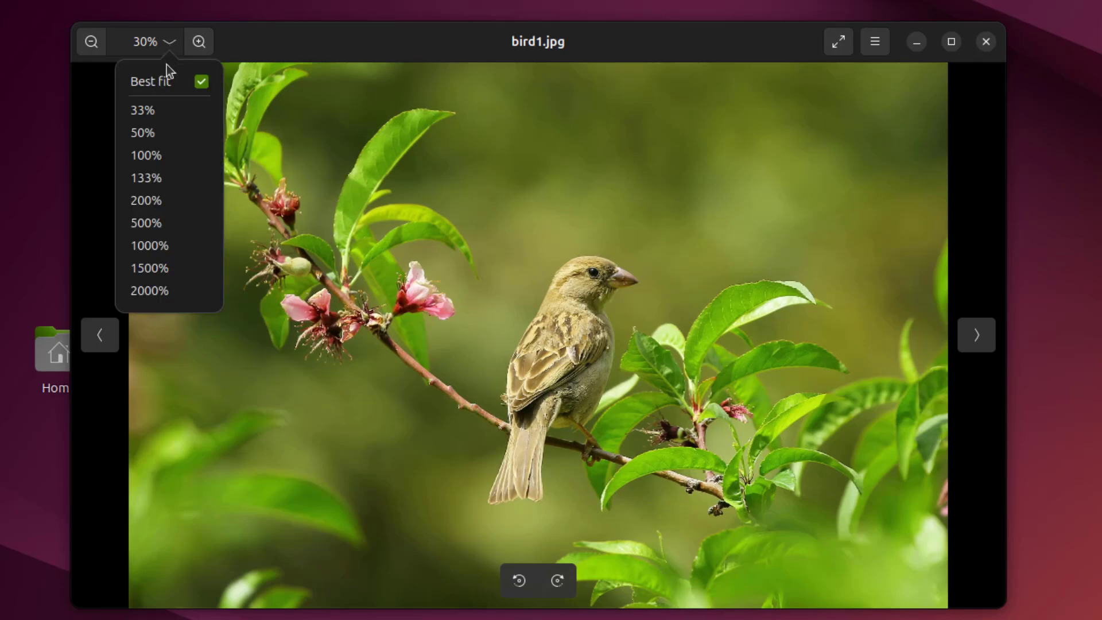
click(155, 139)
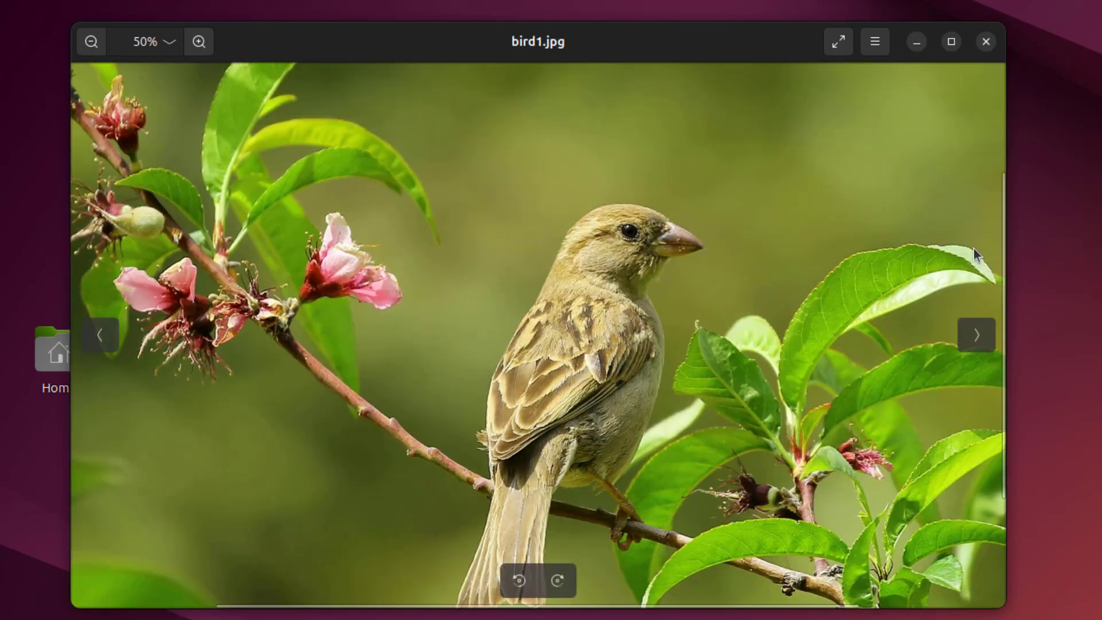
click(564, 581)
click(565, 581)
click(565, 581)
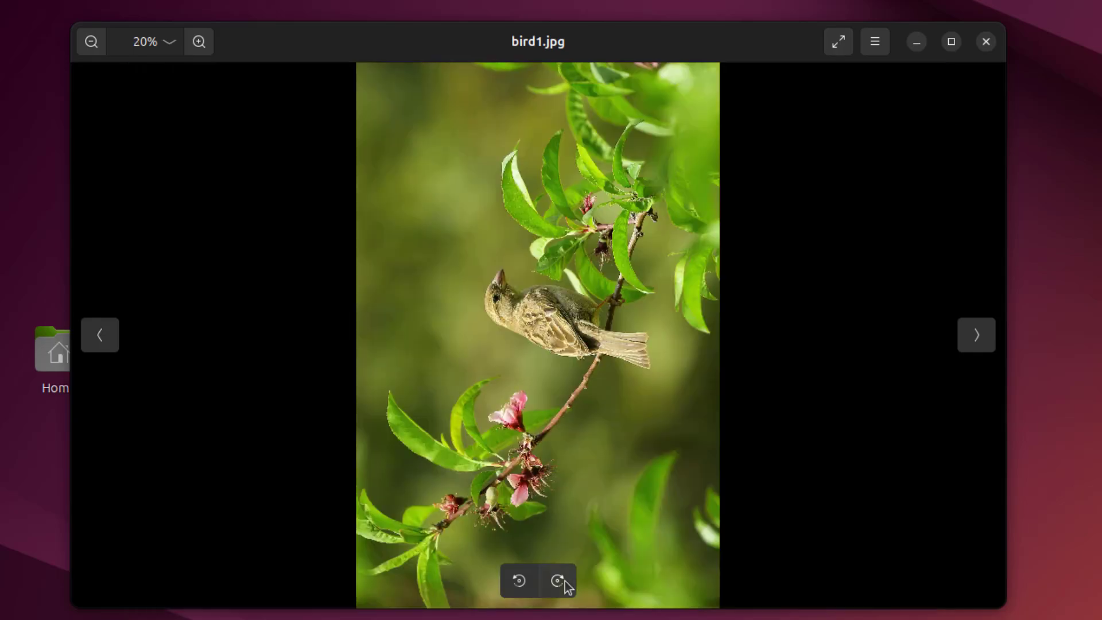
click(565, 581)
key(ctrl+w)
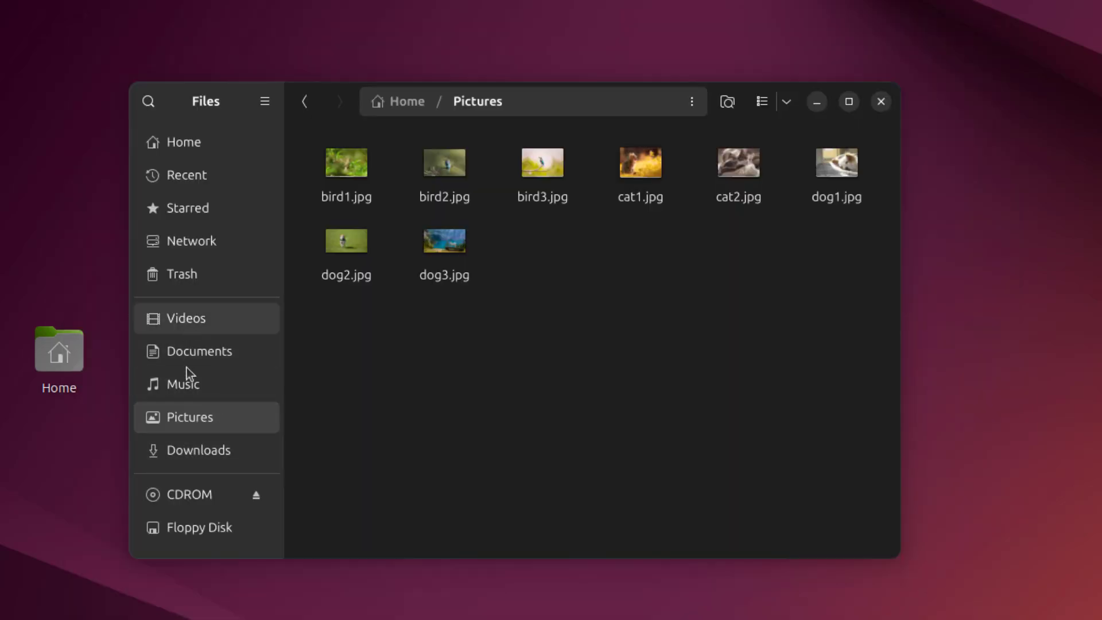
Remove the Downloads bookmark, then drag Home's Downloads folder into the sidebar below Pictures
right_click(211, 451)
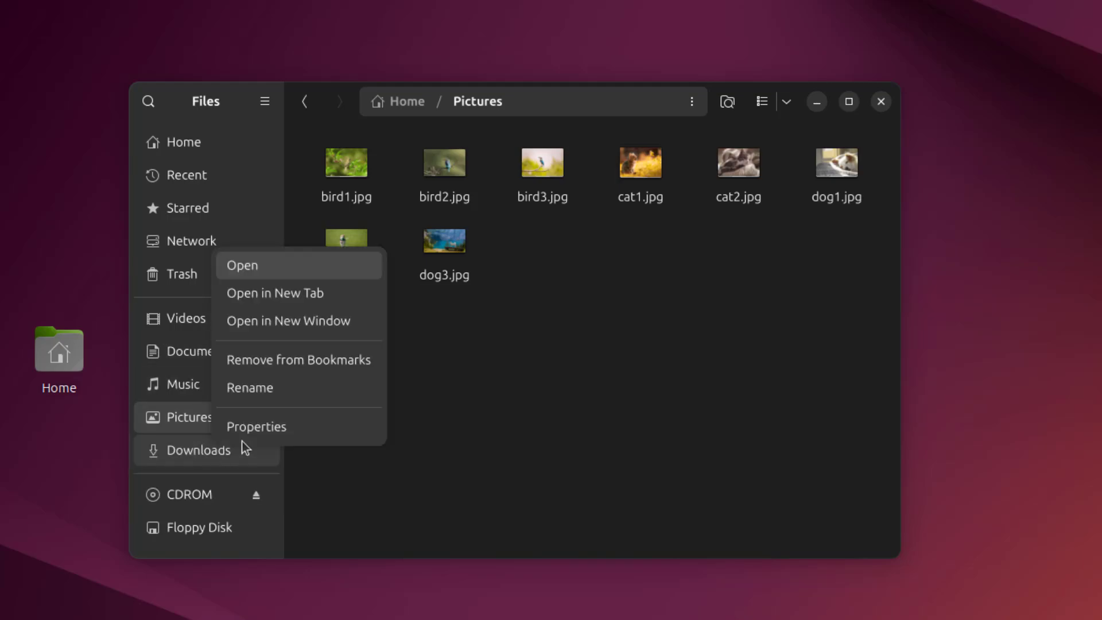
click(261, 367)
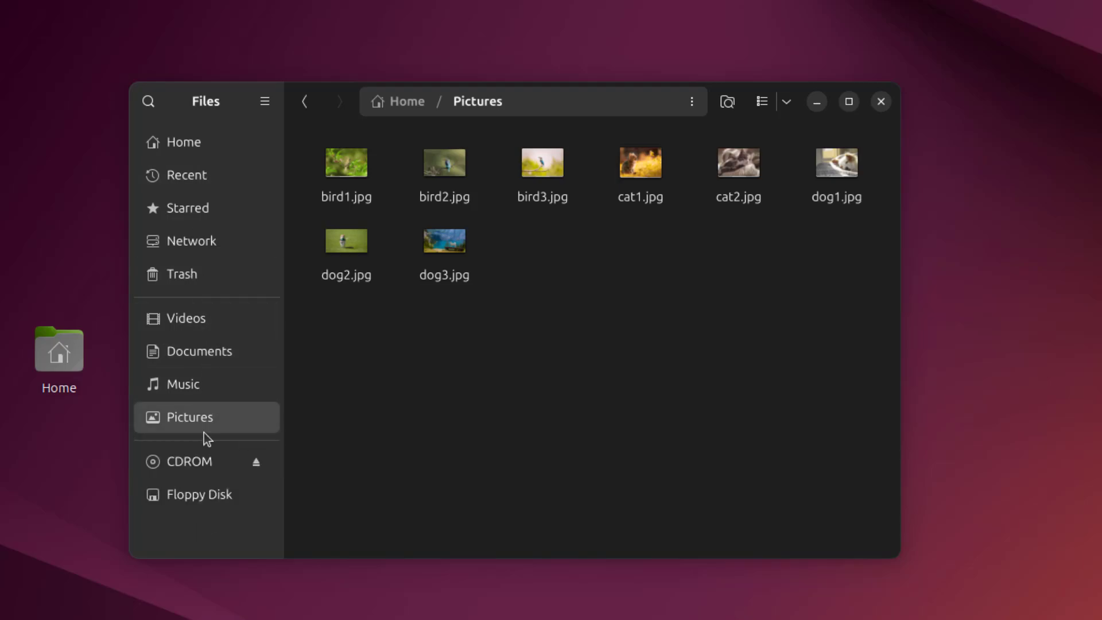
click(192, 147)
click(549, 175)
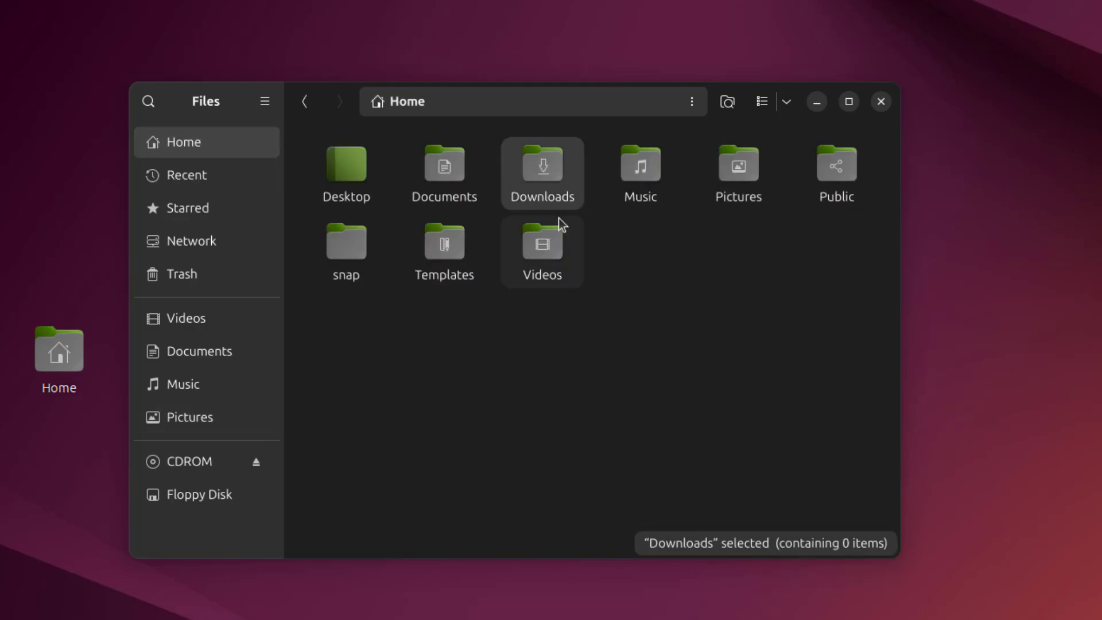
drag(548, 171, 212, 454)
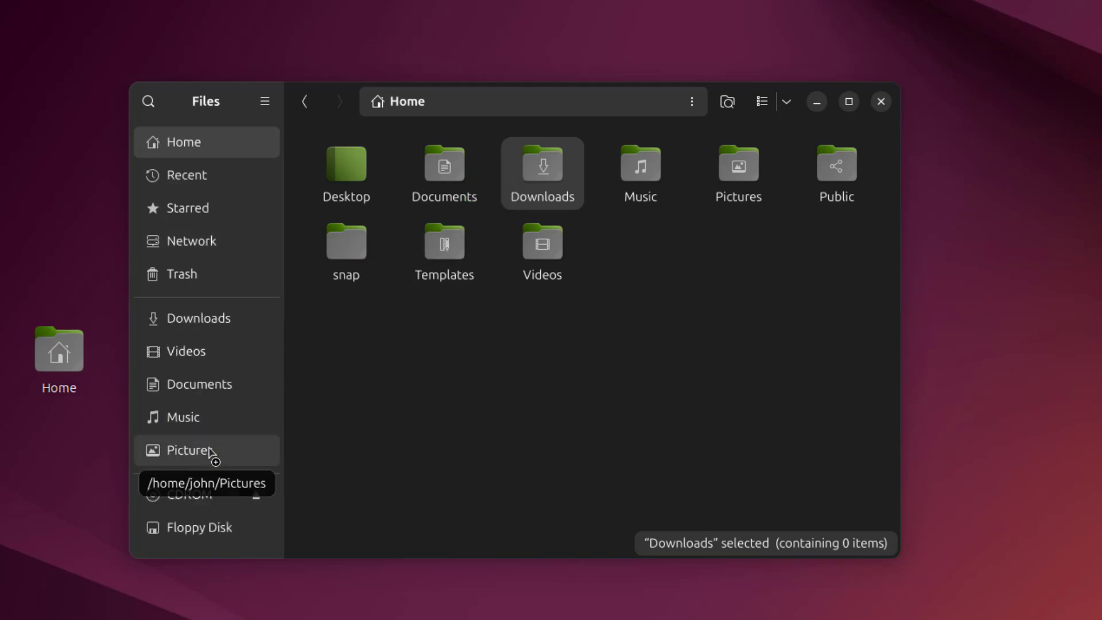
drag(212, 319, 198, 443)
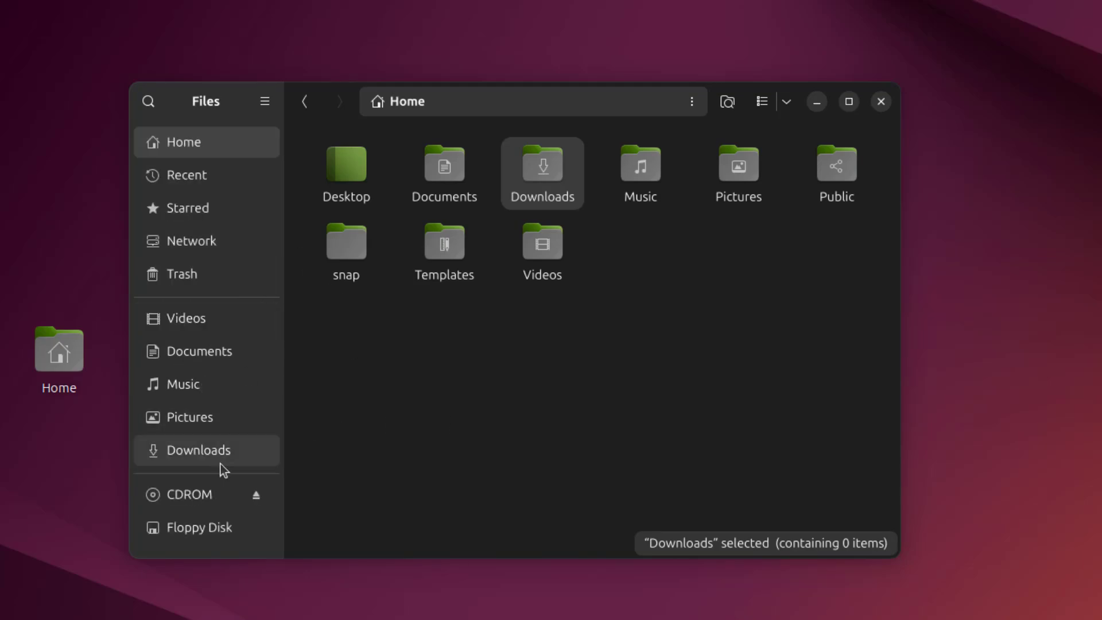
click(625, 246)
right_click(626, 247)
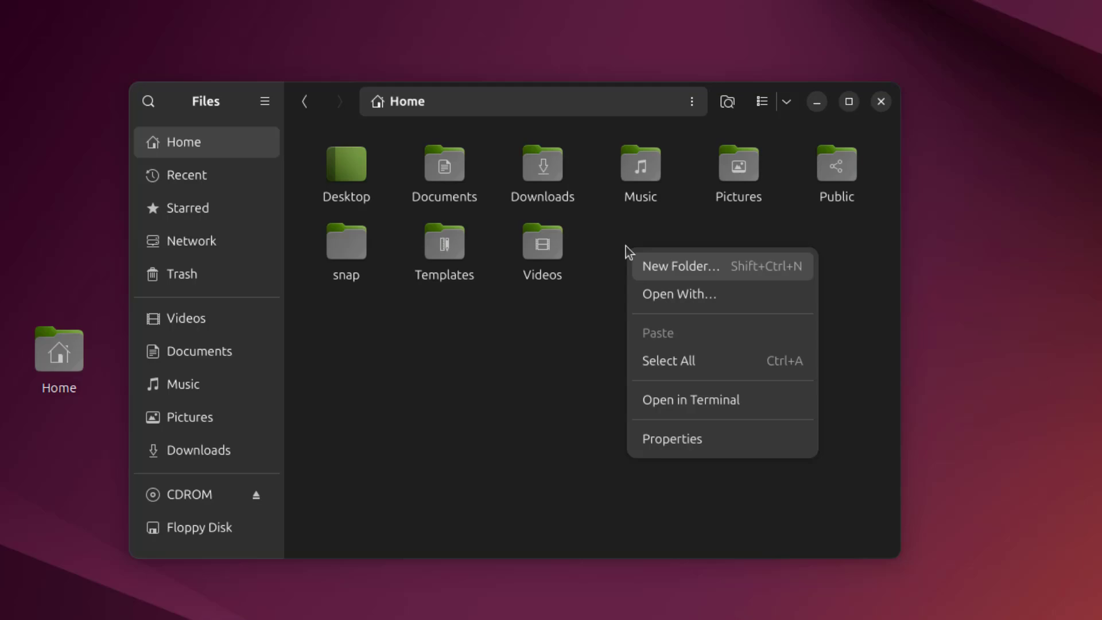
click(669, 277)
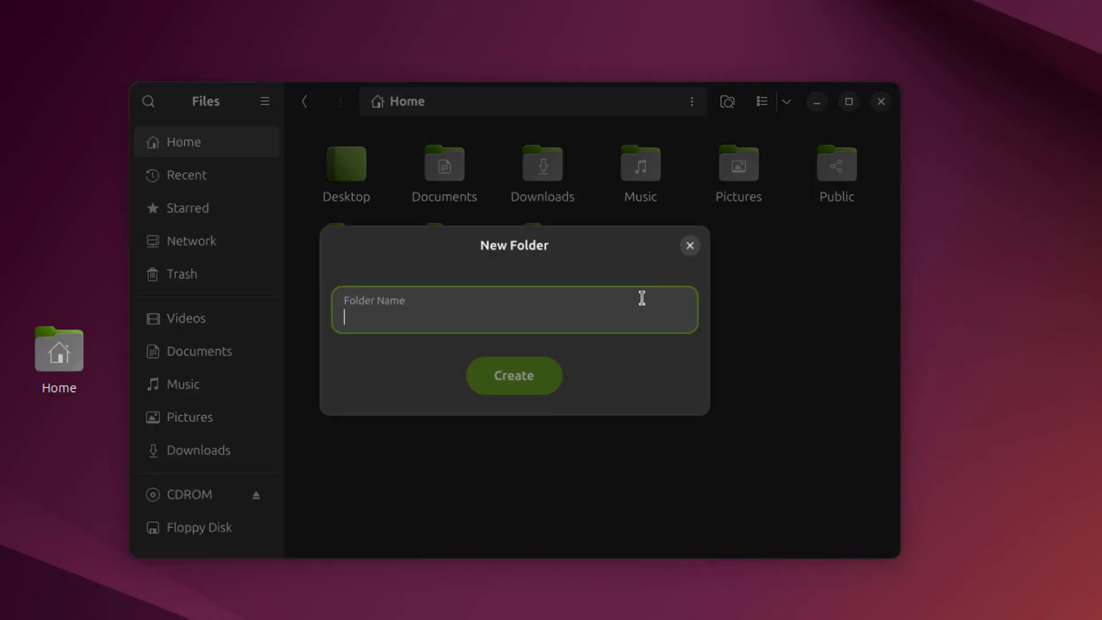
text(a)
click(534, 380)
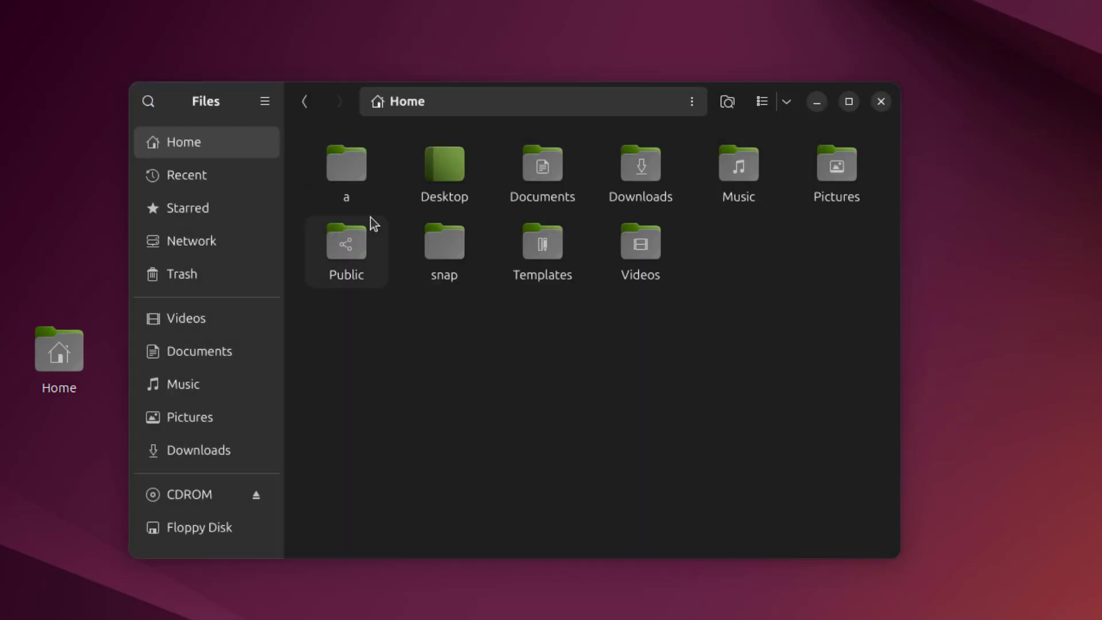
right_click(357, 168)
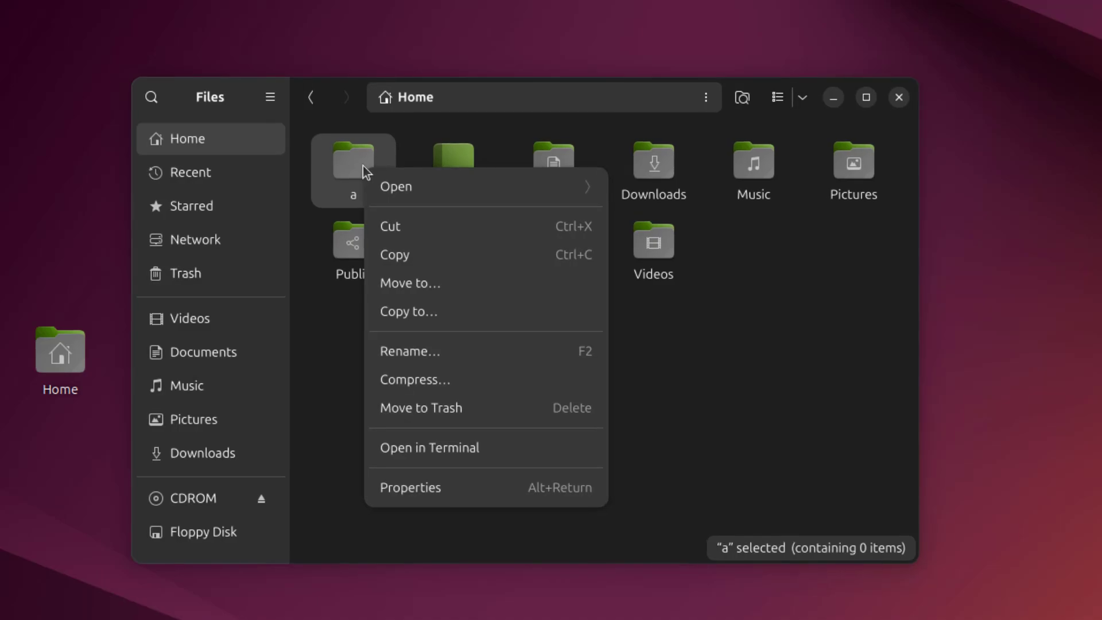
click(455, 486)
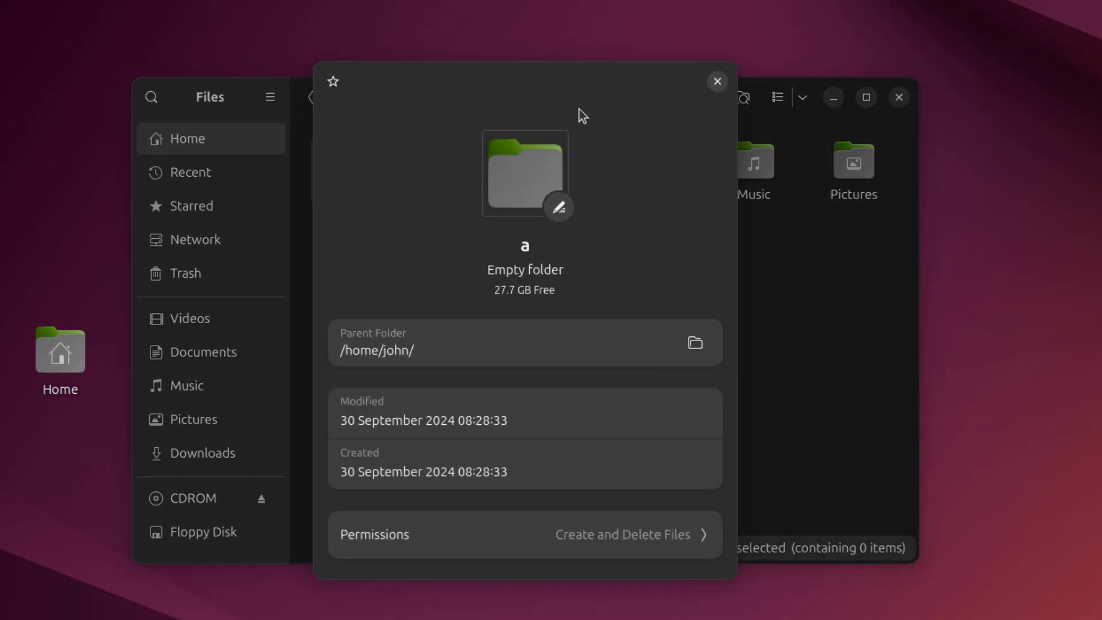
click(583, 504)
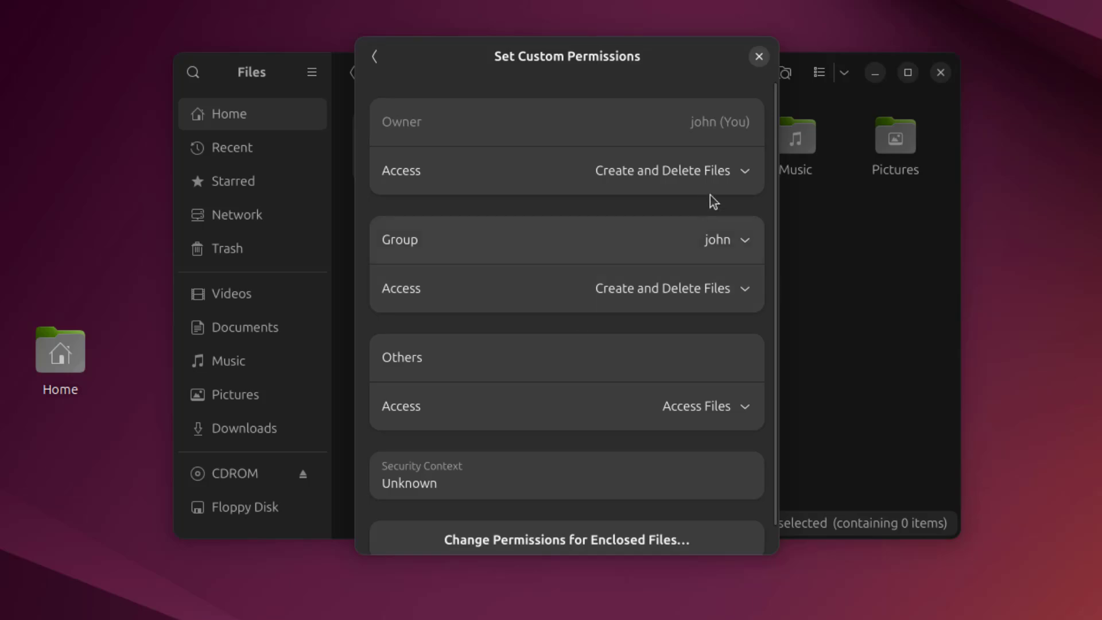
click(727, 175)
click(720, 248)
click(720, 249)
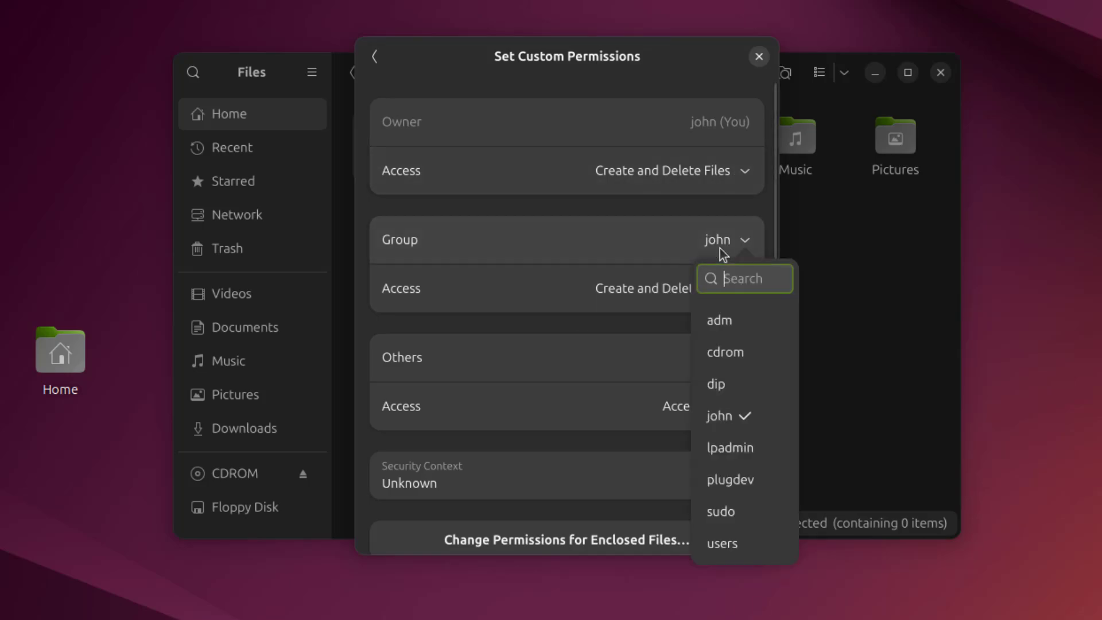
click(720, 249)
click(724, 293)
click(724, 293)
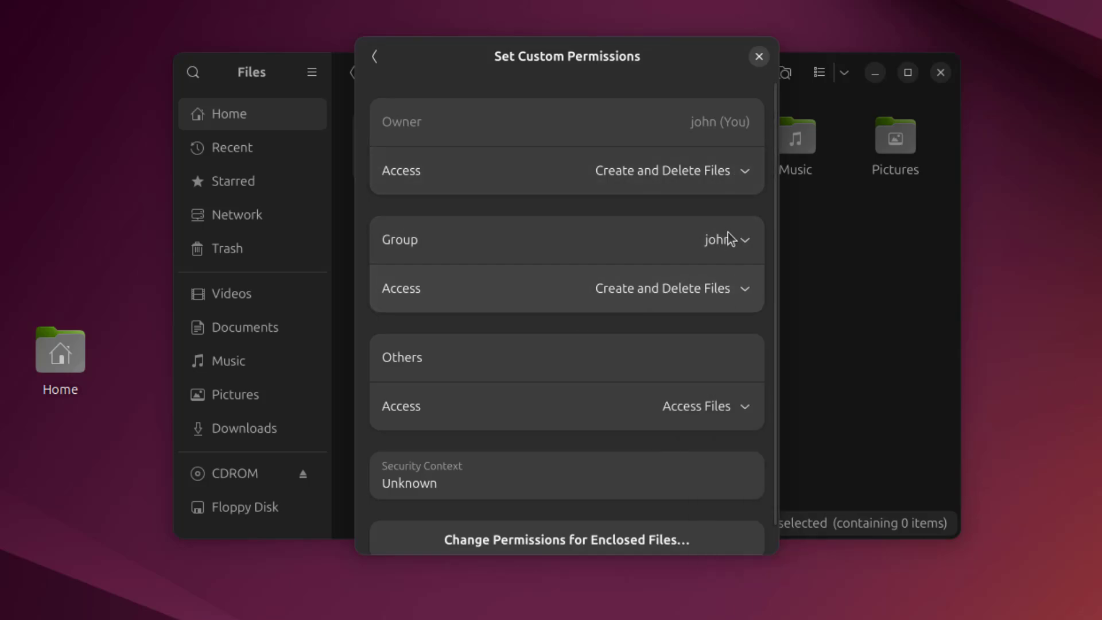
click(727, 238)
click(632, 282)
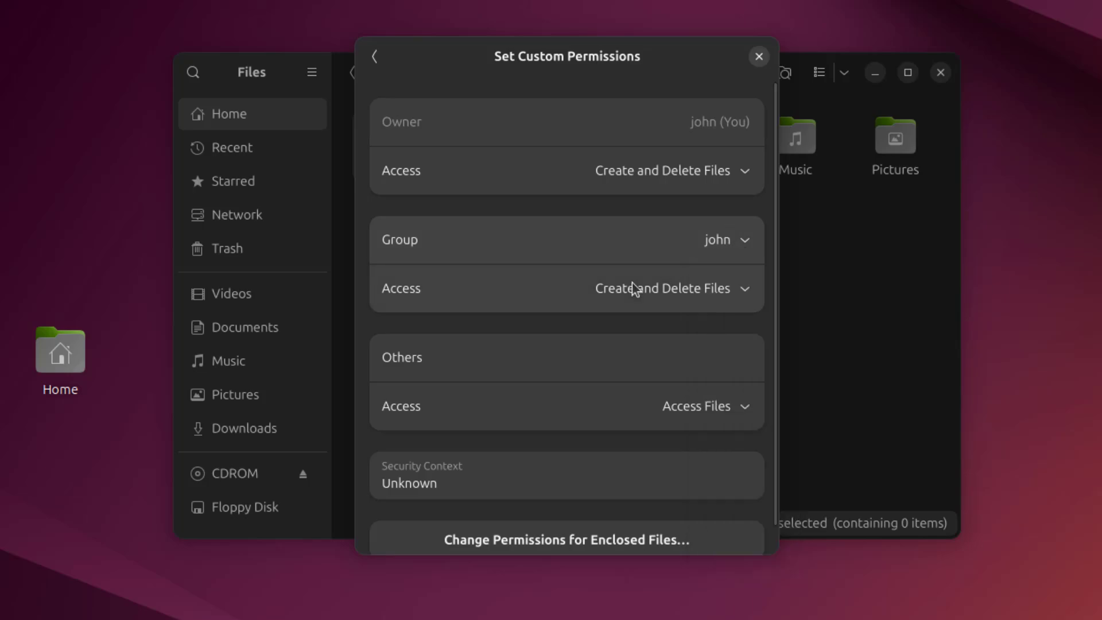
click(669, 288)
click(679, 291)
click(725, 408)
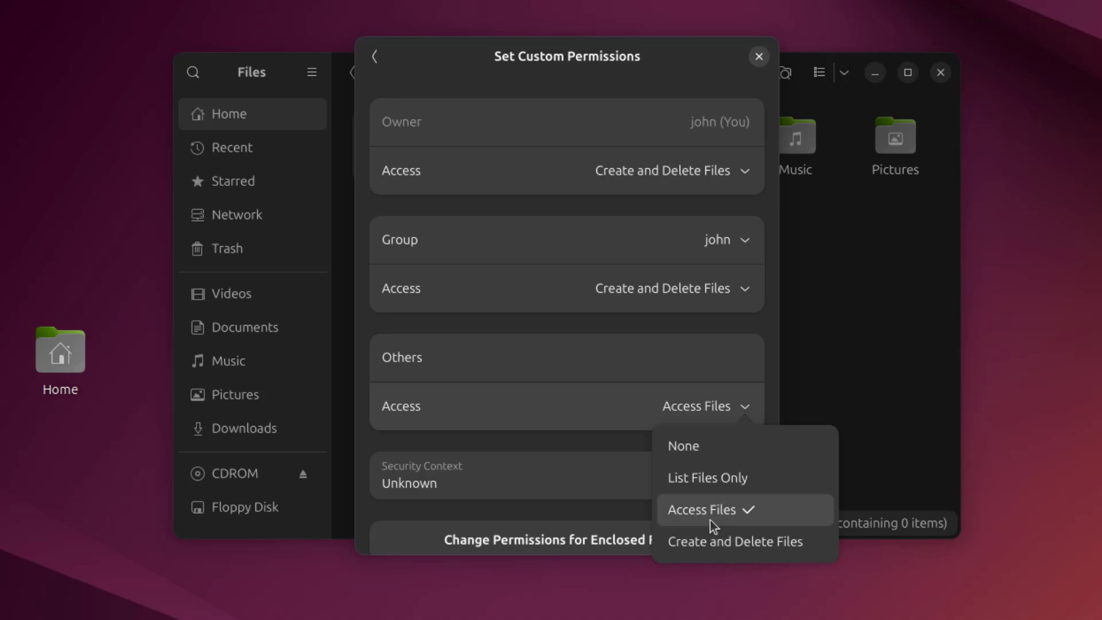
click(617, 540)
click(617, 540)
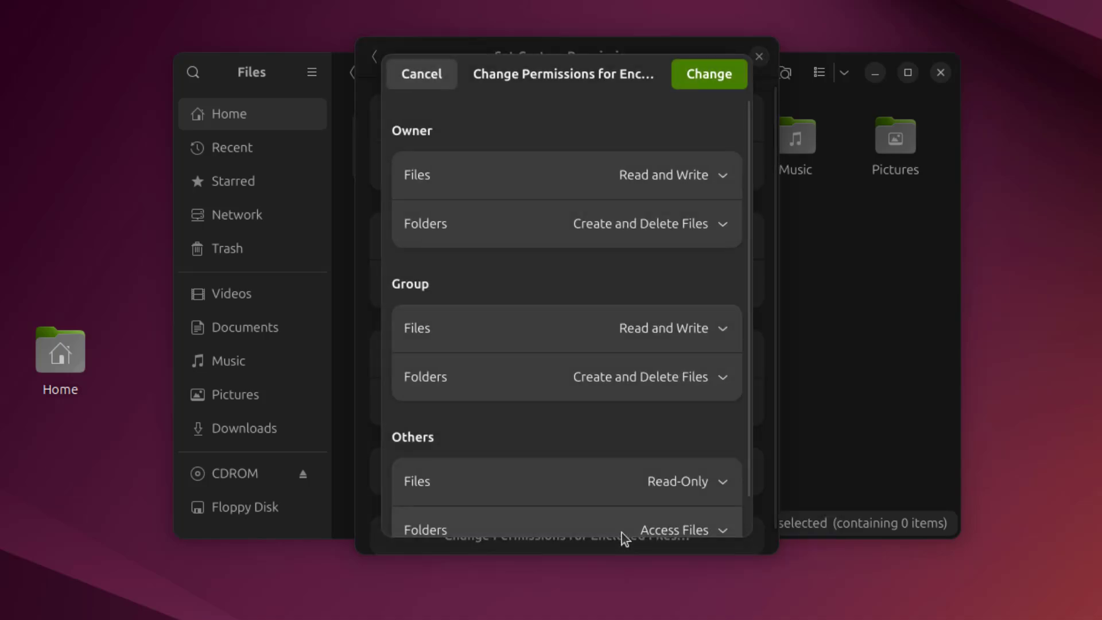
scroll(654, 405, down, 1)
scroll(626, 390, up, 1)
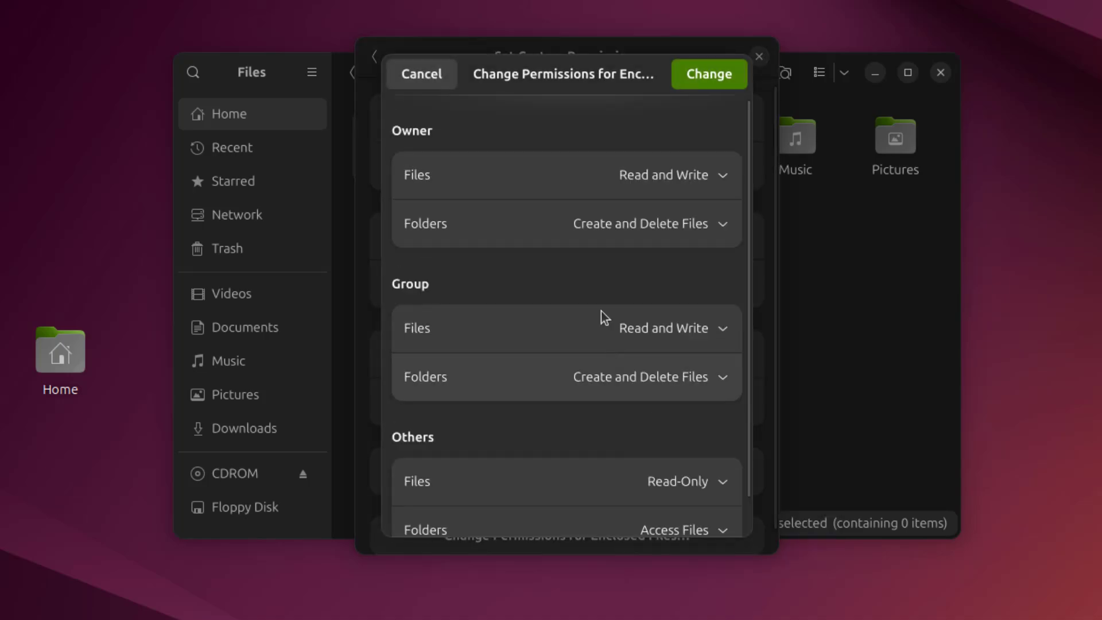
click(435, 79)
click(759, 57)
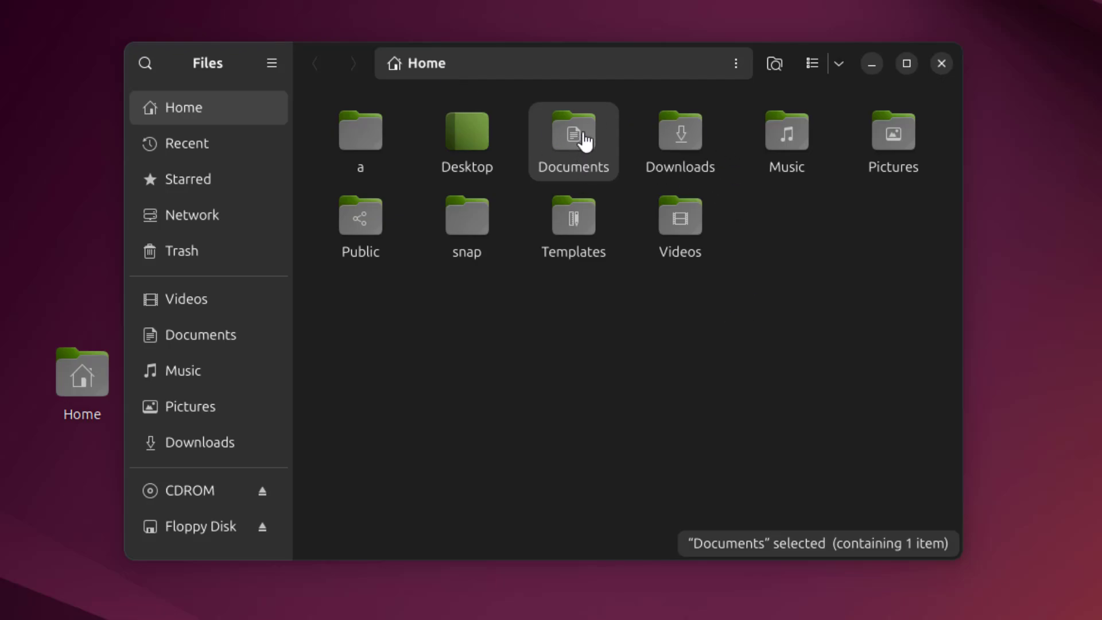
Check the folder search info note, then open the Utilities folder in the app grid
click(776, 65)
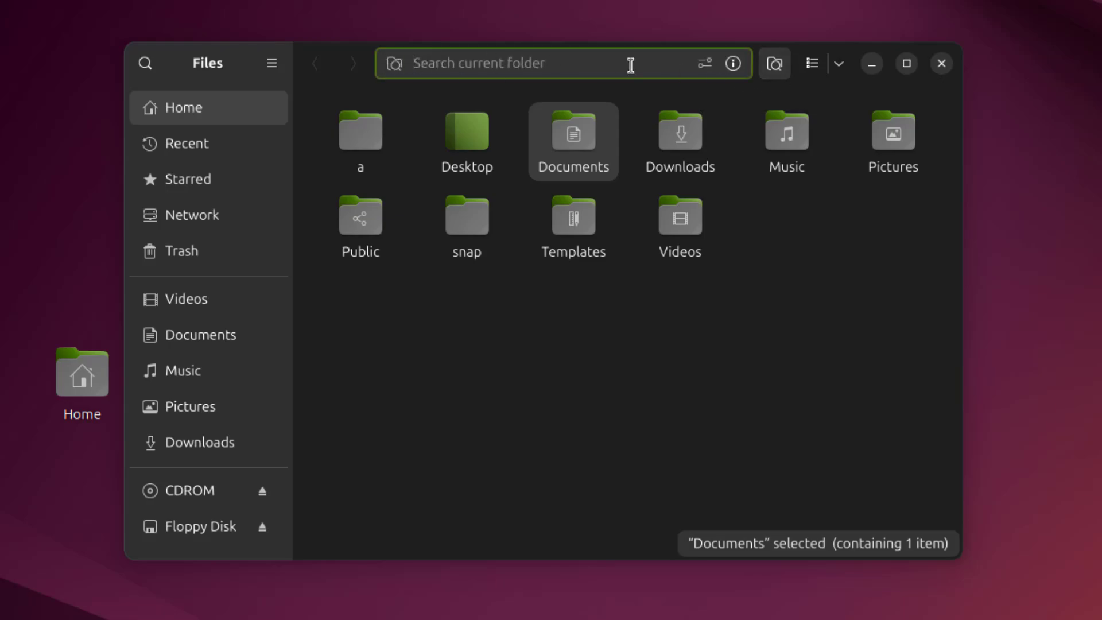
click(733, 65)
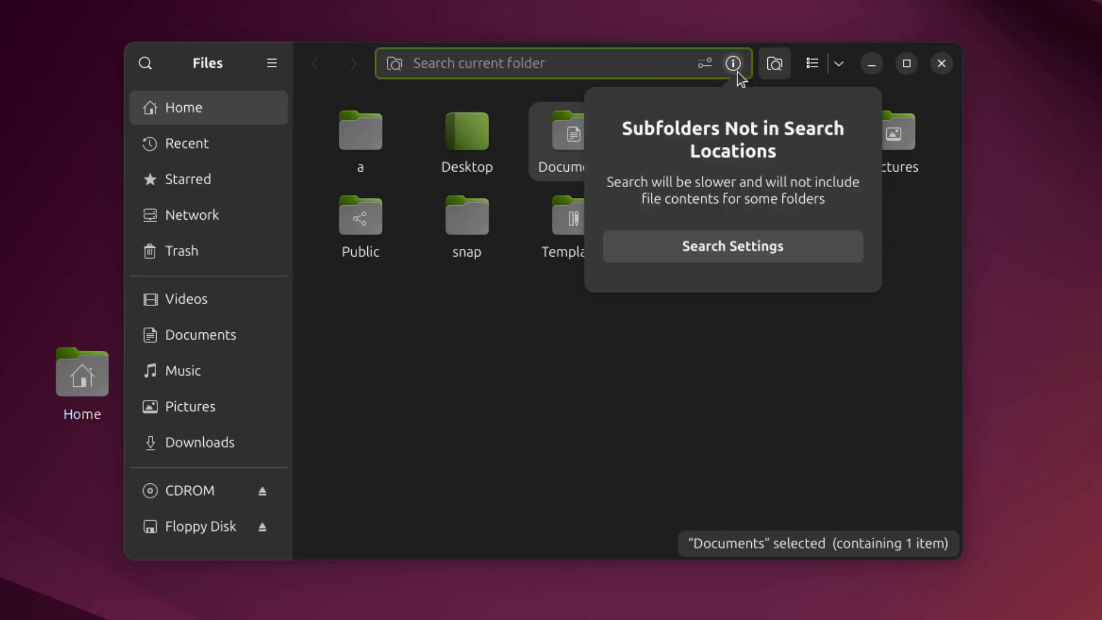
key(super+a)
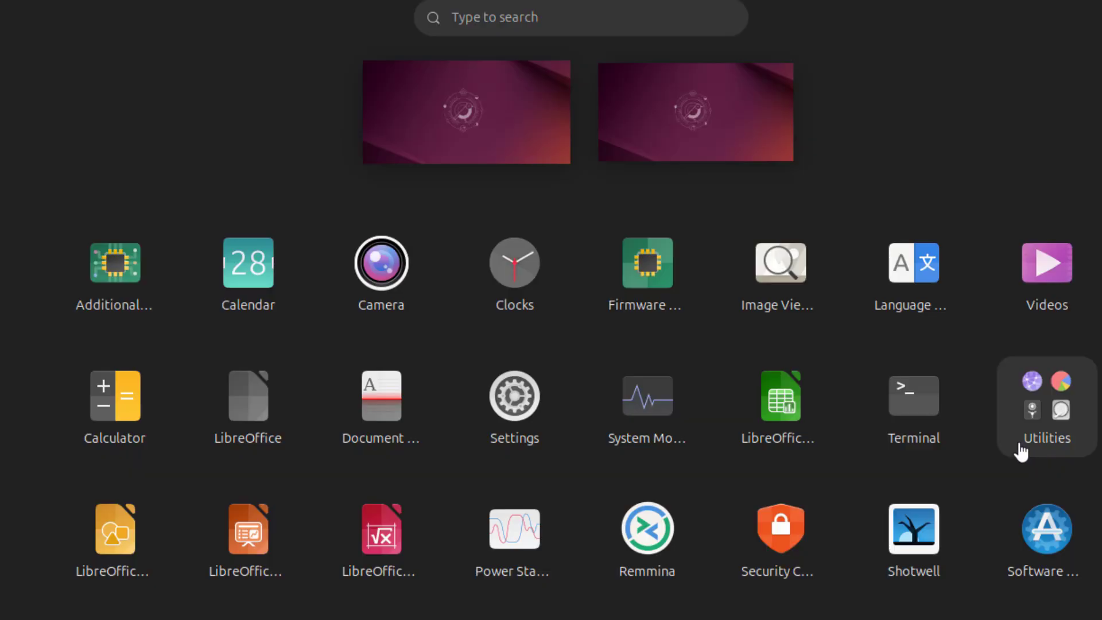
click(1046, 394)
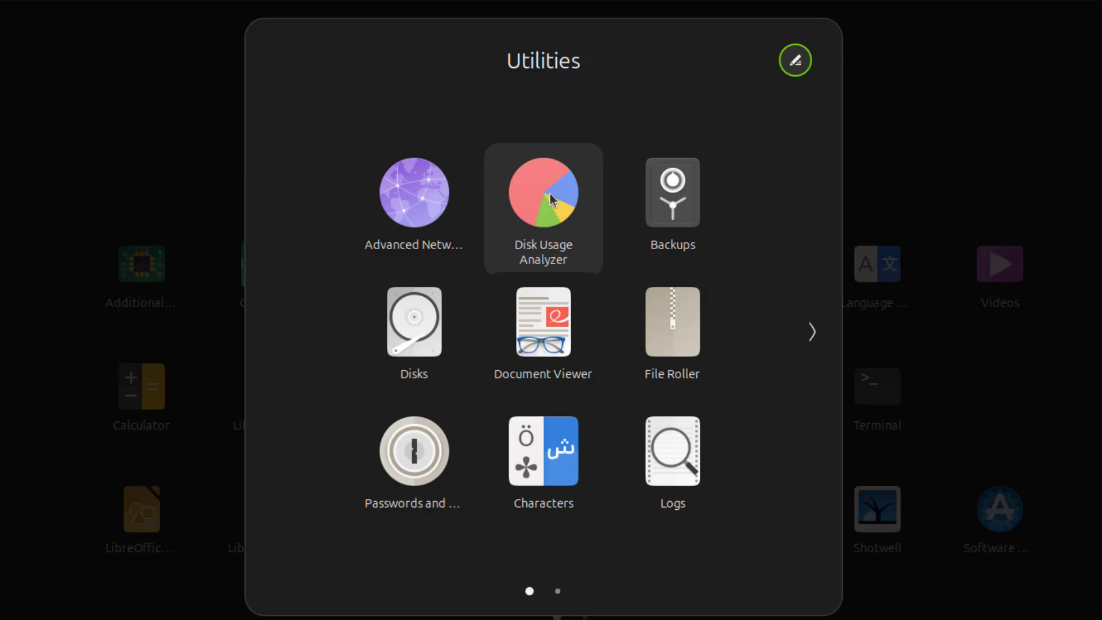
Scan the system disk, browsing x86_64-linux-gnu and python3 in treemap and rings charts
click(550, 198)
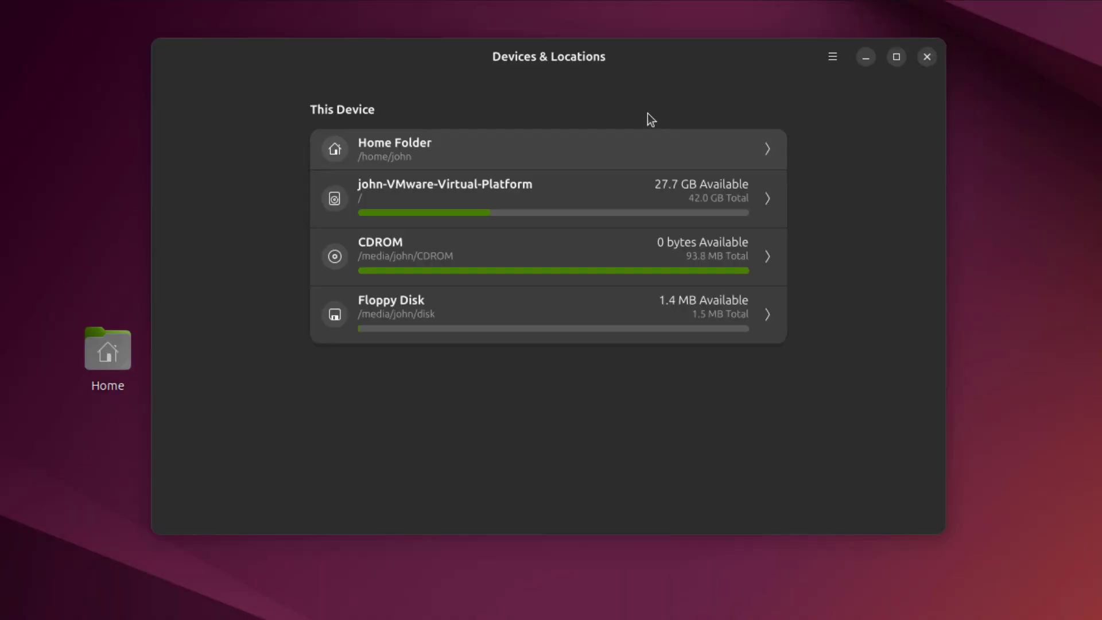
click(451, 183)
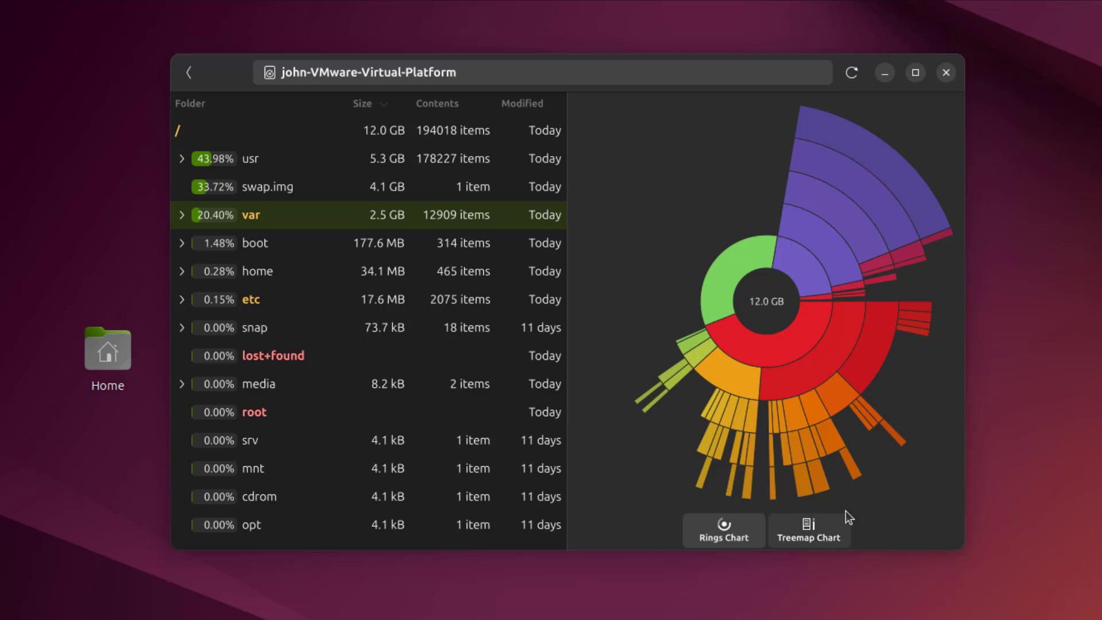
click(813, 534)
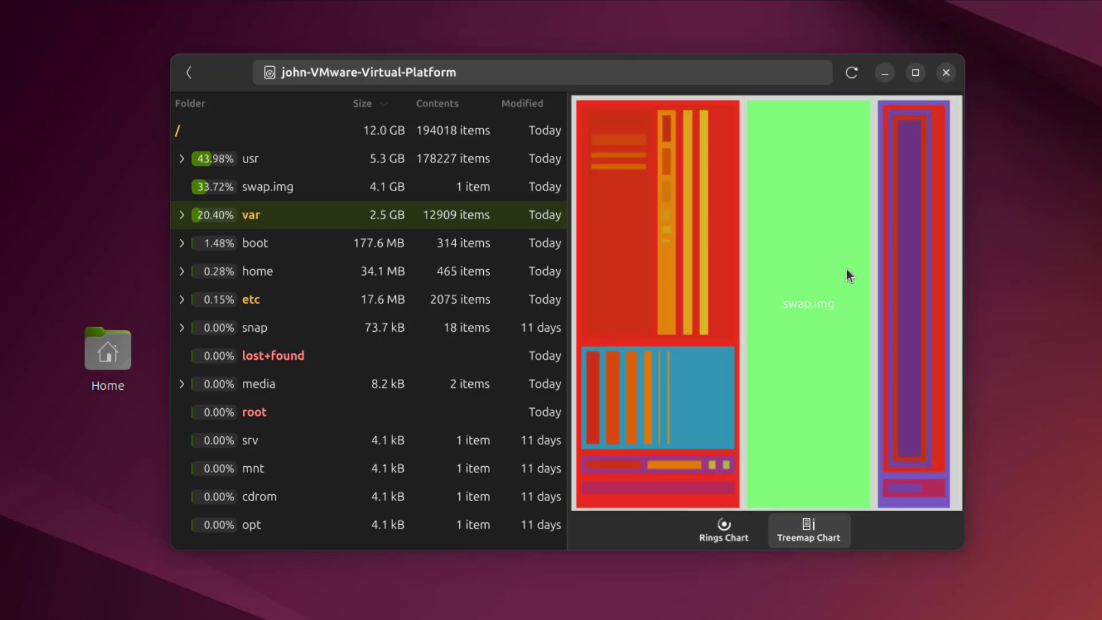
click(635, 241)
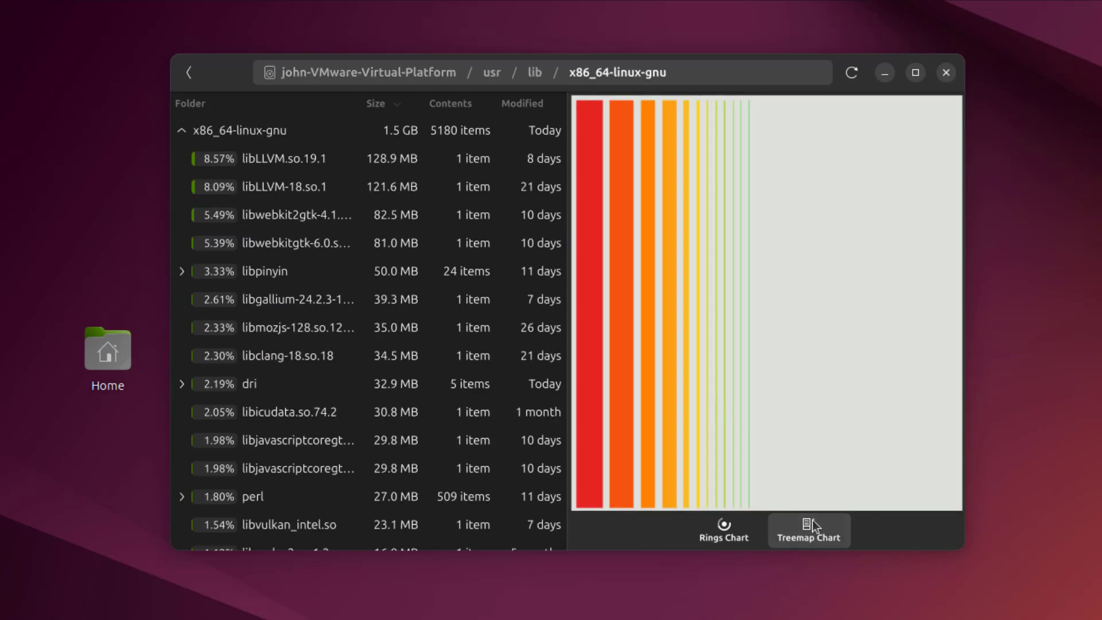
click(729, 532)
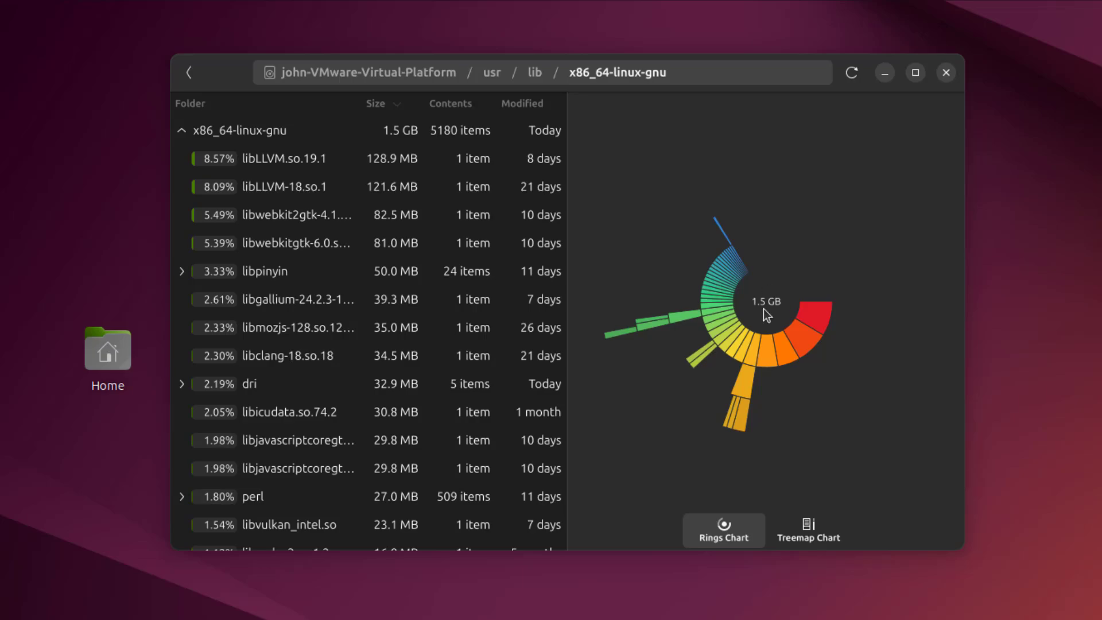
click(191, 136)
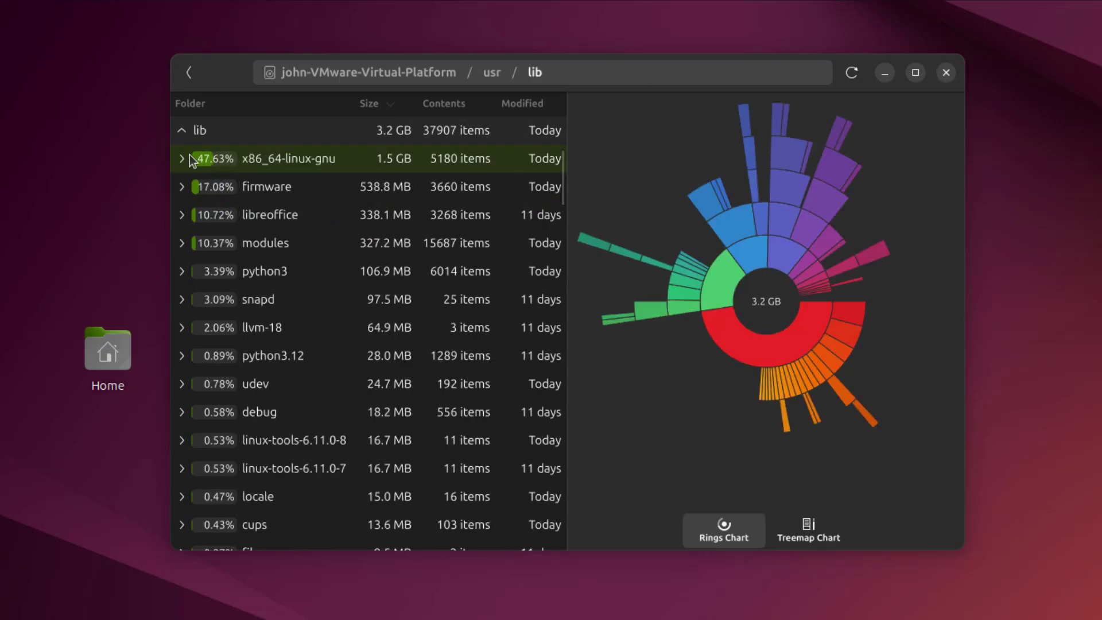
click(225, 271)
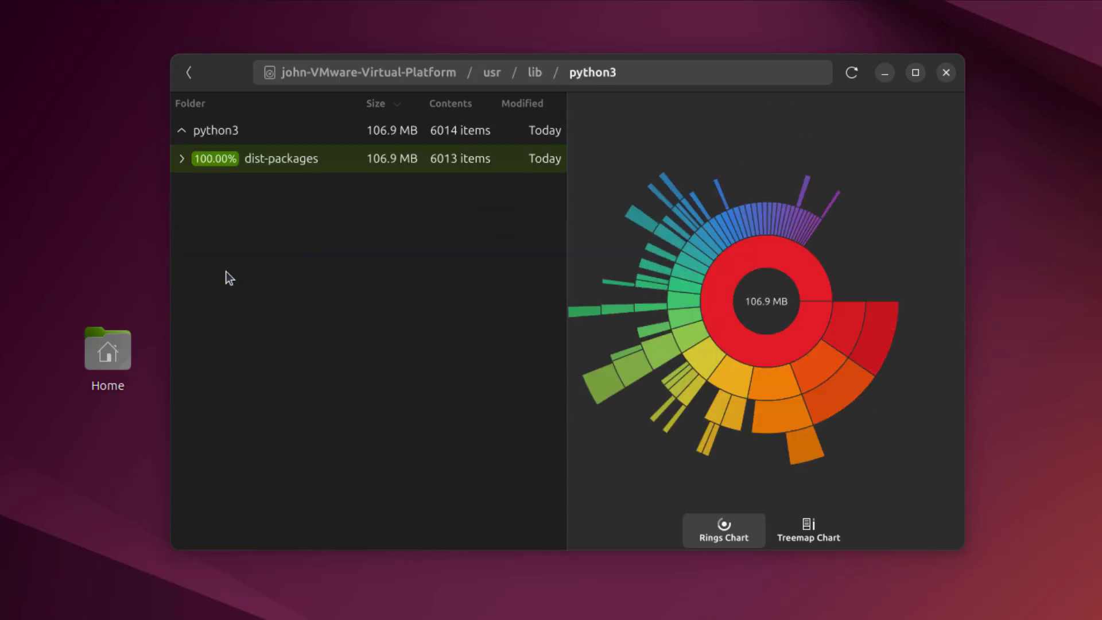
click(820, 526)
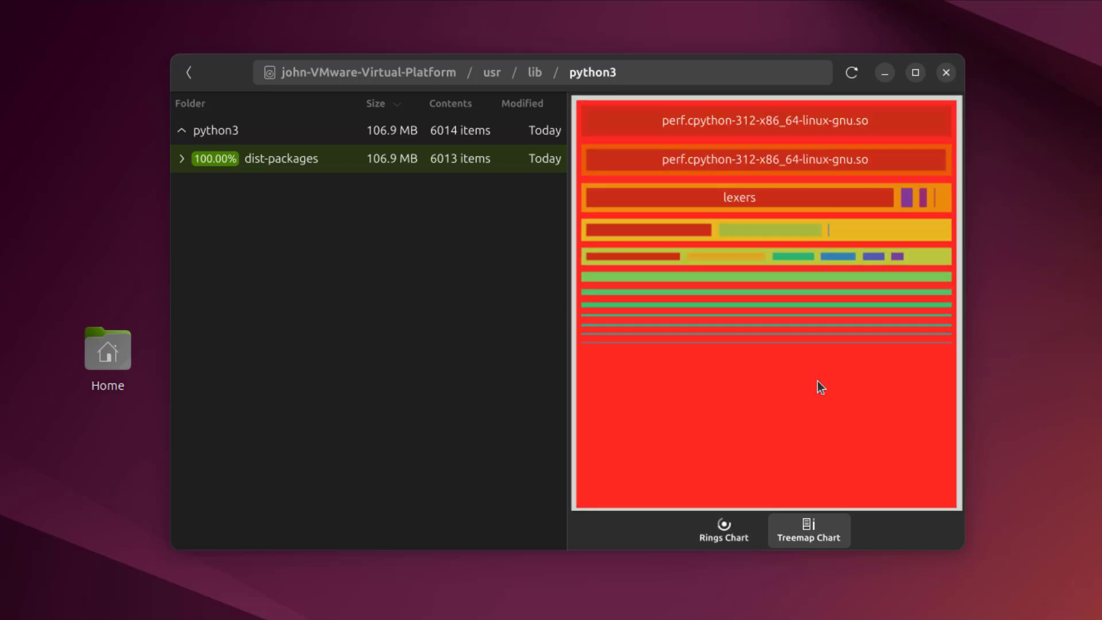
Scan the Home Folder and open the Pictures breakdown in the rings chart
key(alt+Left)
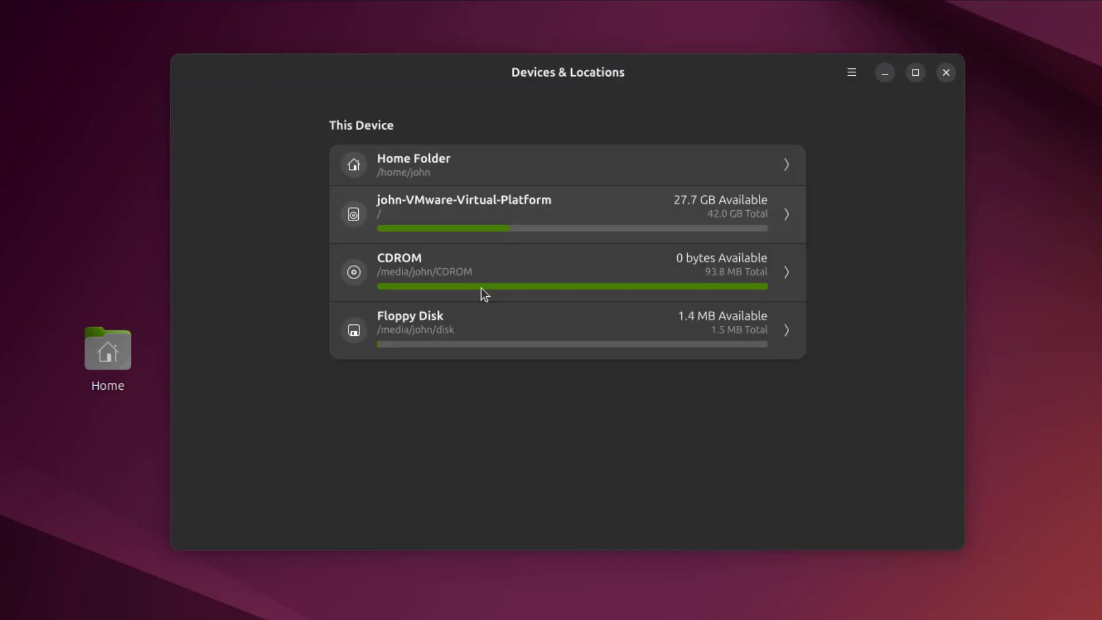
click(439, 171)
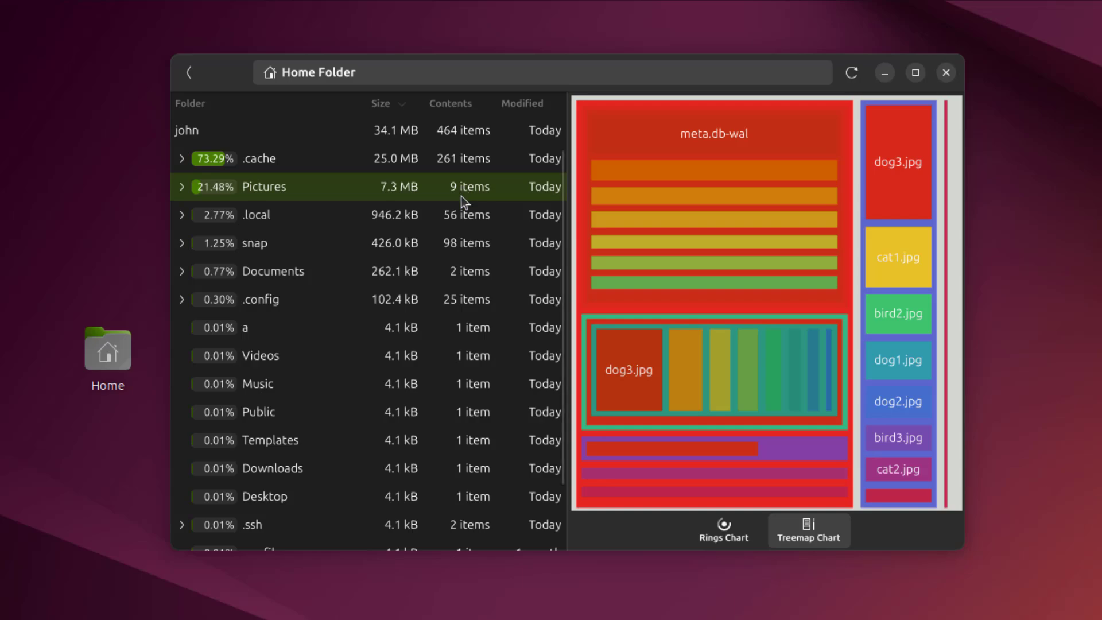
click(715, 540)
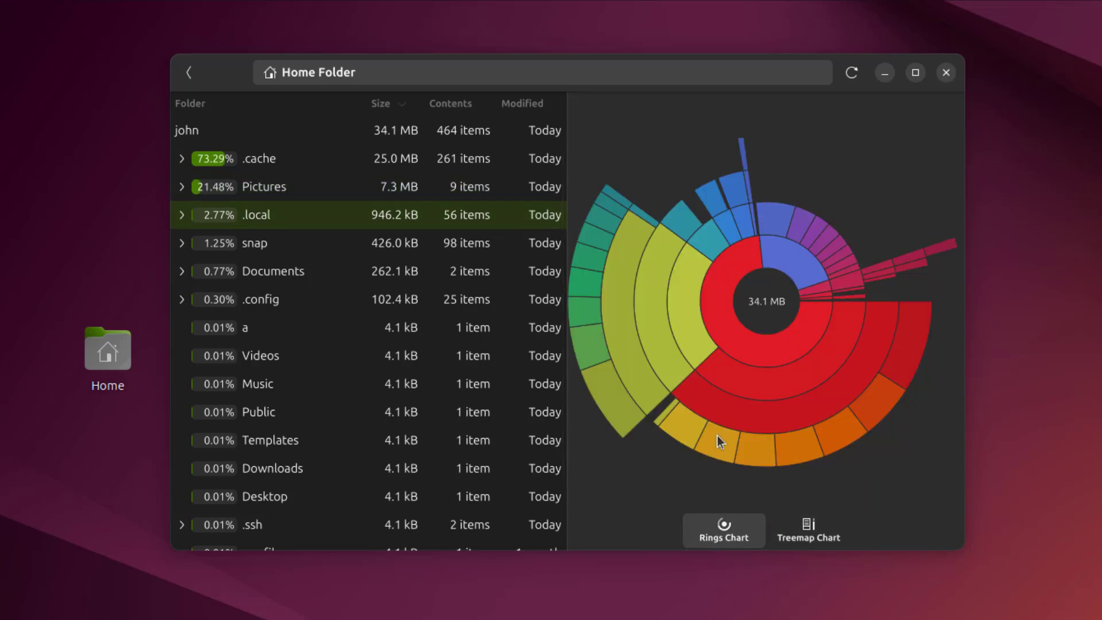
click(282, 197)
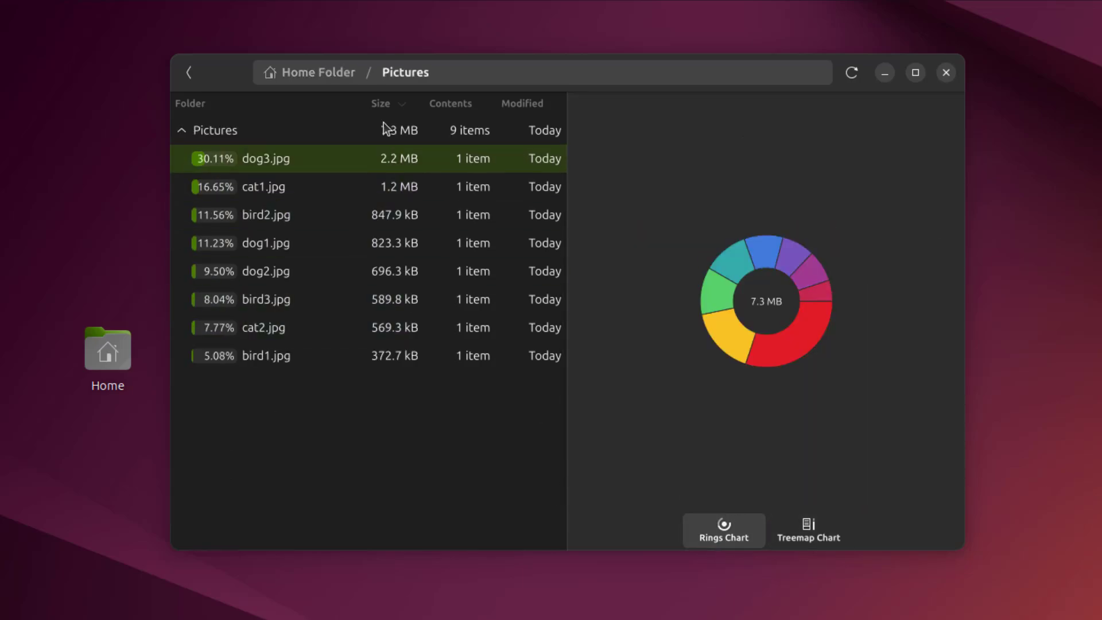
Close Disk Usage Analyzer and launch Settings from the app grid
click(188, 72)
click(946, 72)
key(super+a)
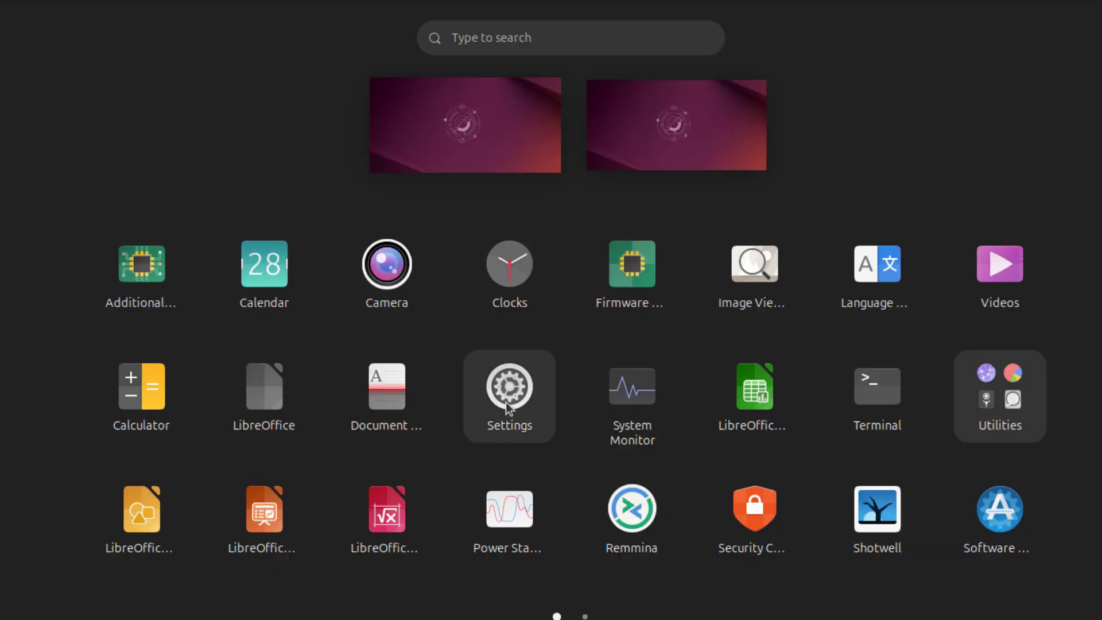
click(507, 400)
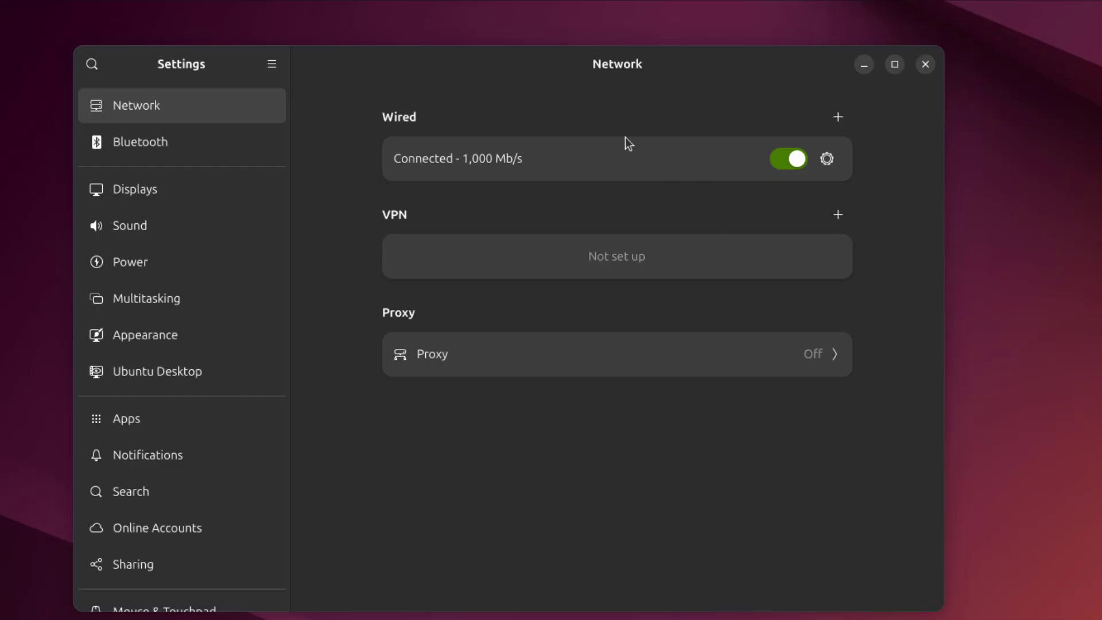
Add a wired profile, reviewing its Identity, IPv4, IPv6 and Security tabs before confirming
click(838, 117)
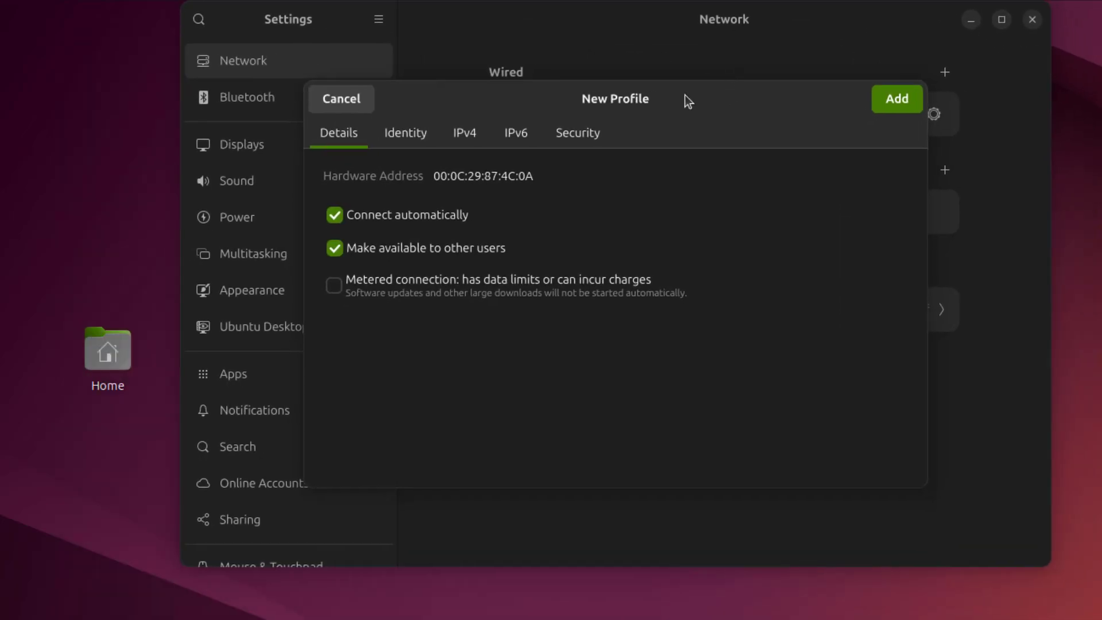
click(344, 152)
click(396, 152)
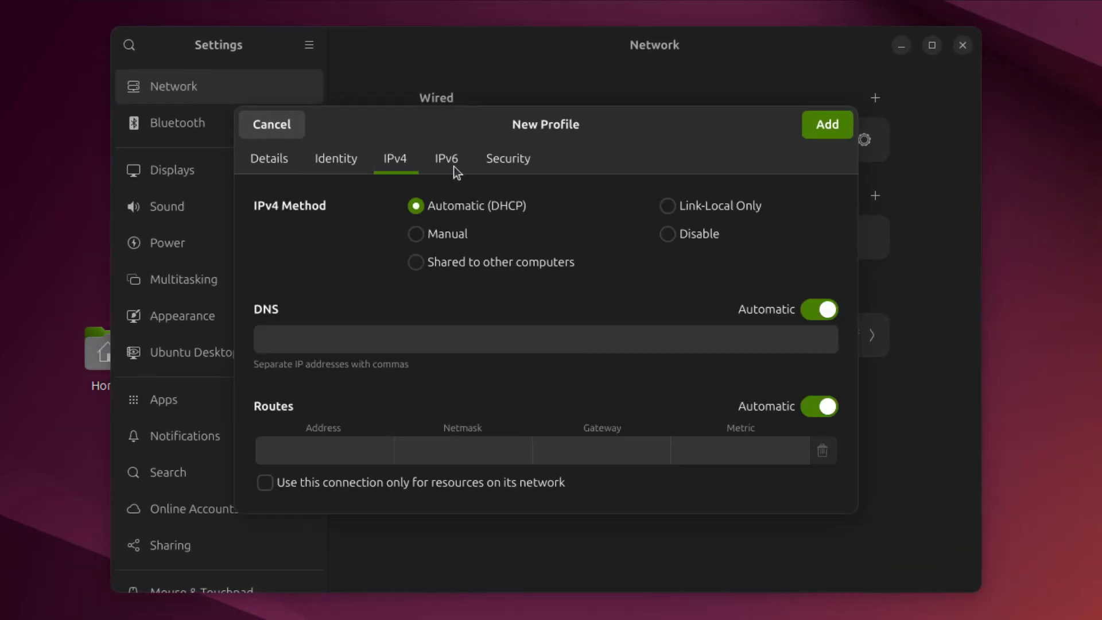
click(446, 152)
click(497, 169)
key(Return)
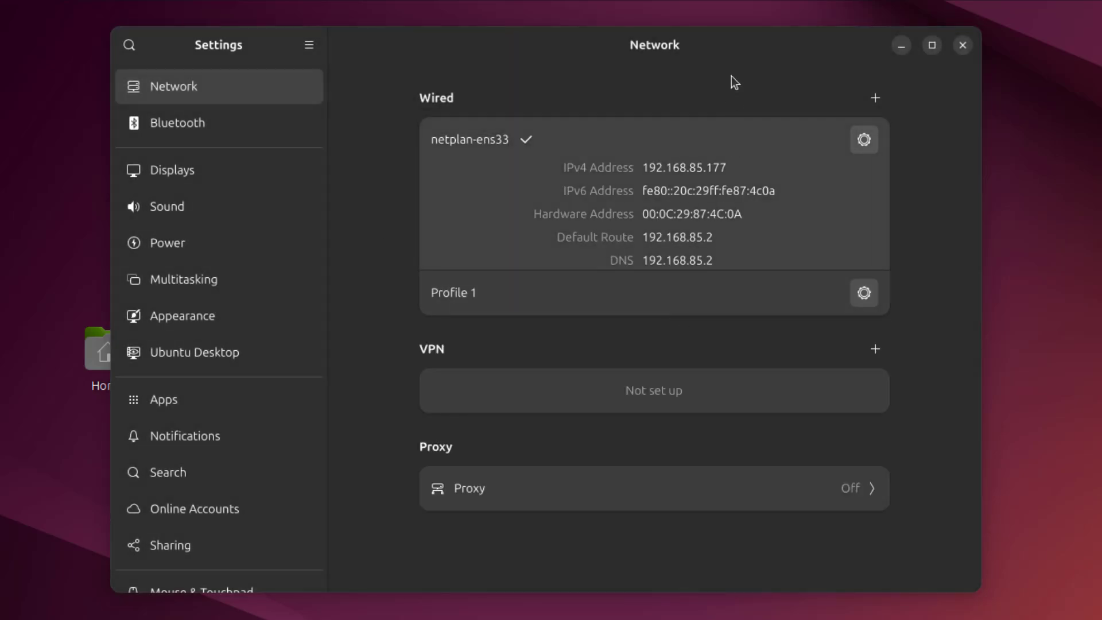
Visit Bluetooth, then on Displays dismiss the Resolution list without changing it
click(266, 115)
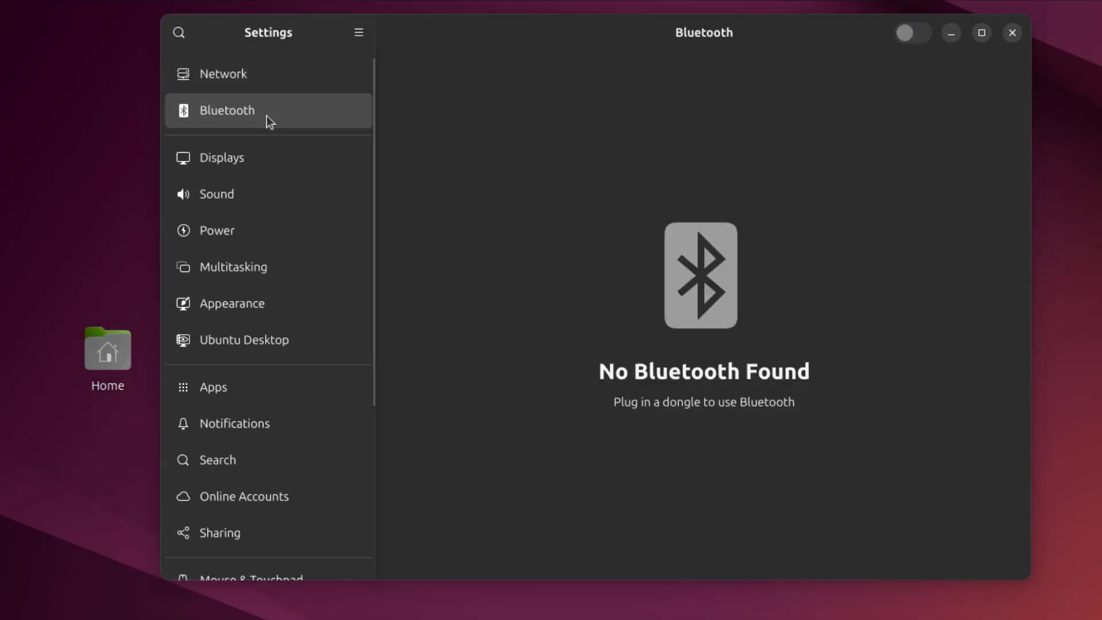
click(250, 163)
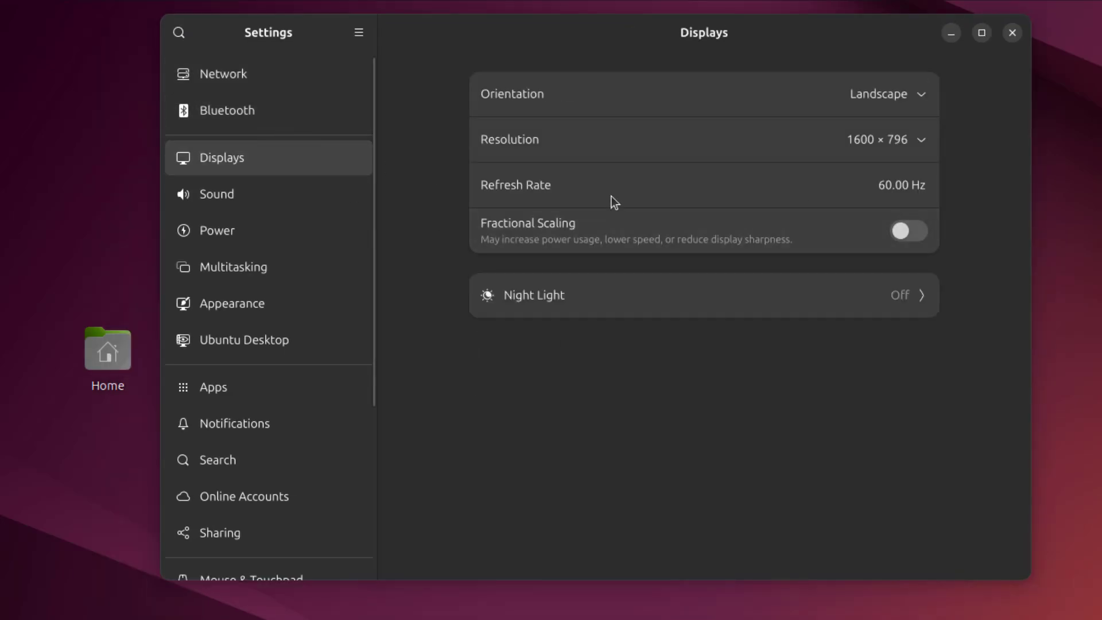
click(920, 140)
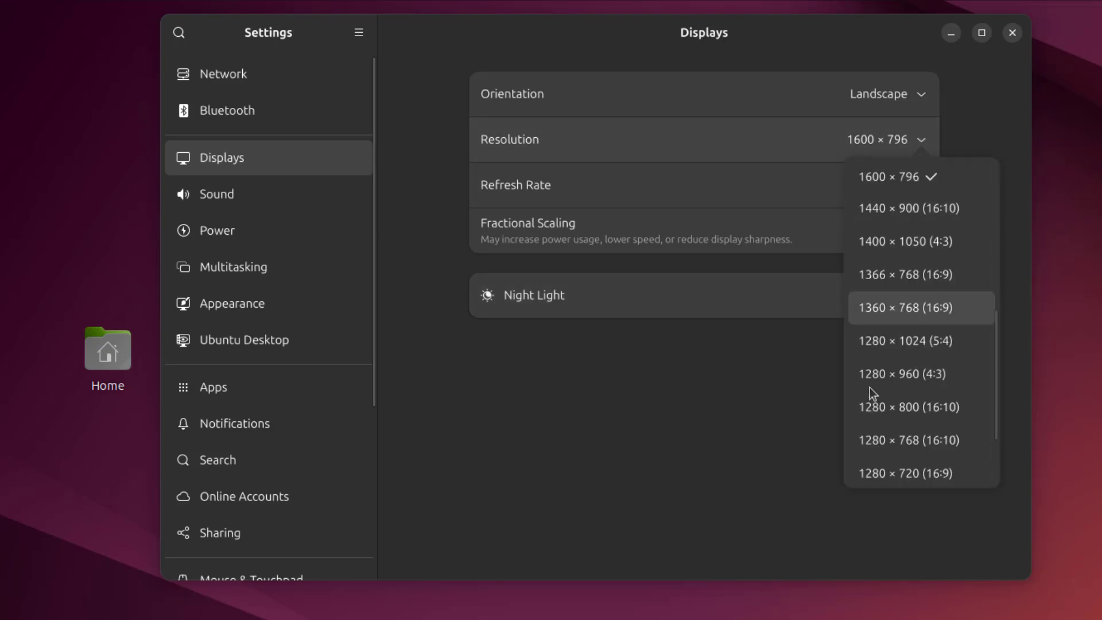
click(764, 434)
Scroll through the Sound page, then move on to the Power page
click(275, 194)
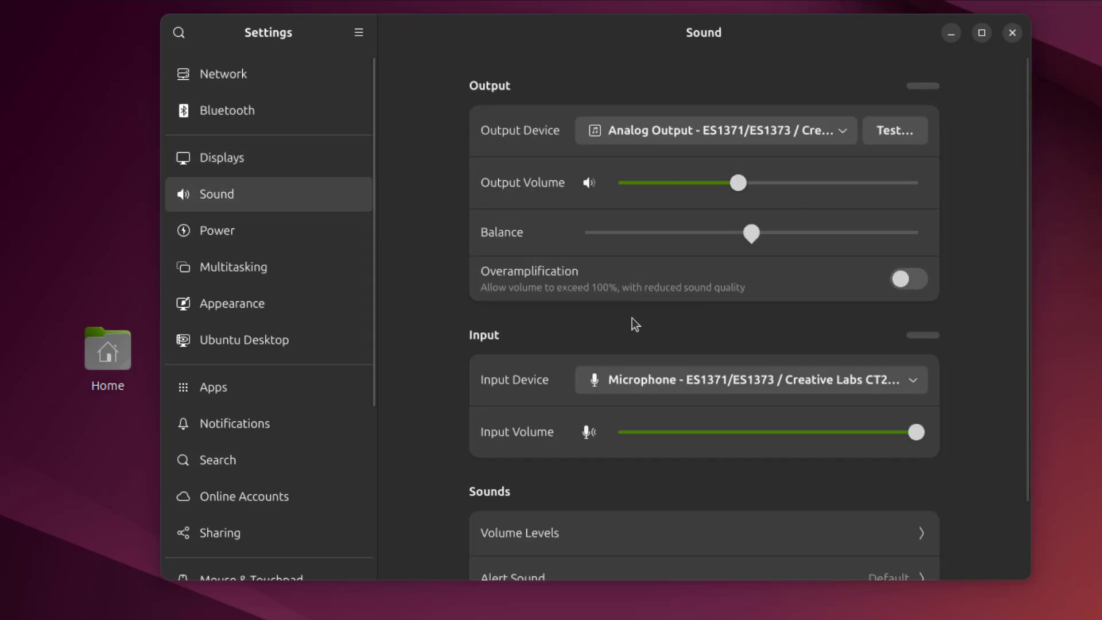
scroll(976, 287, down, 3)
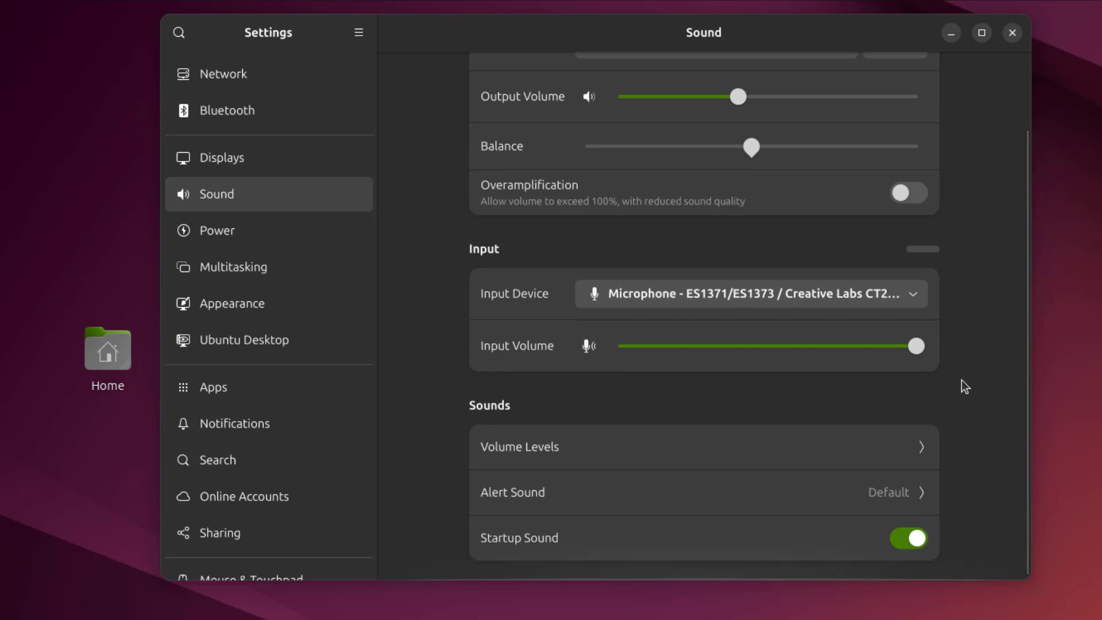
scroll(951, 421, up, 3)
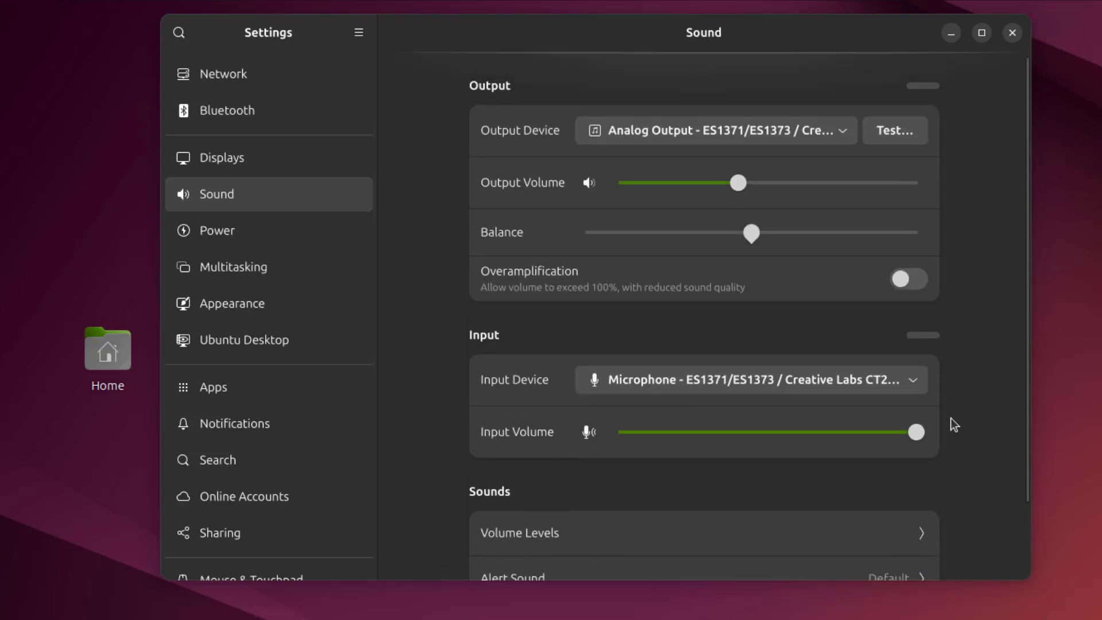
scroll(689, 316, down, 2)
click(325, 230)
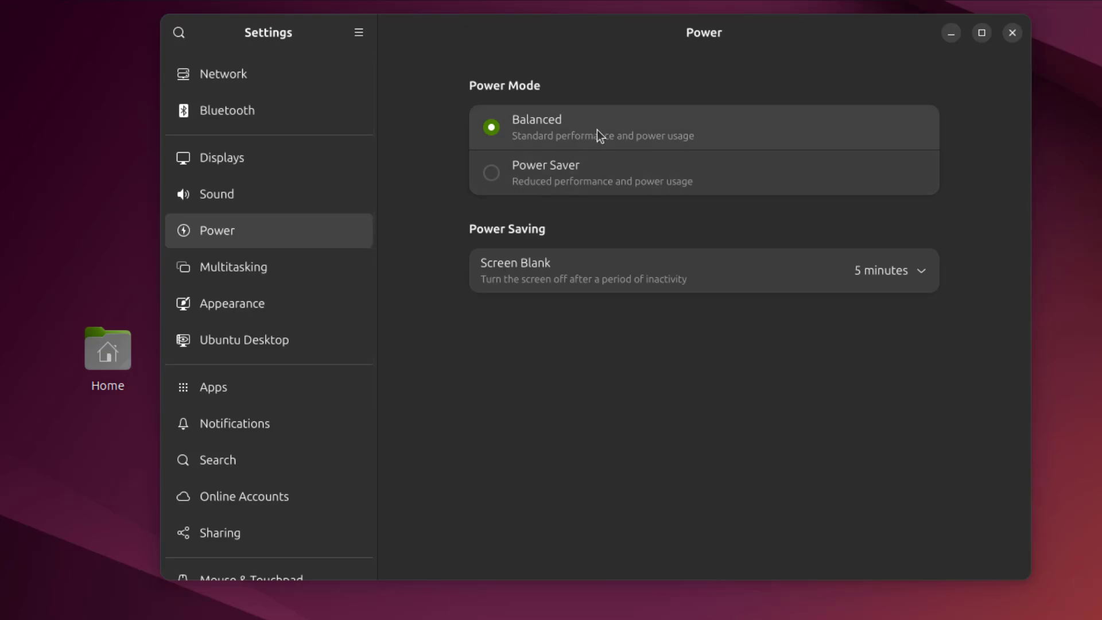
Switch power mode to Power Saver and back to Balanced, leaving Screen Blank unchanged
click(615, 171)
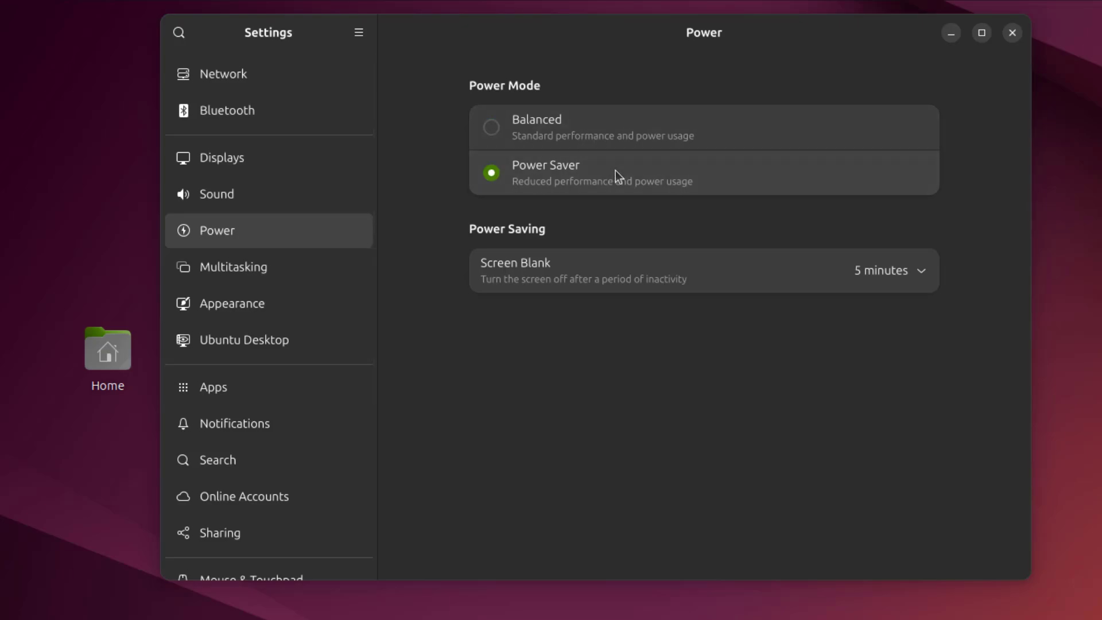
click(598, 129)
click(848, 279)
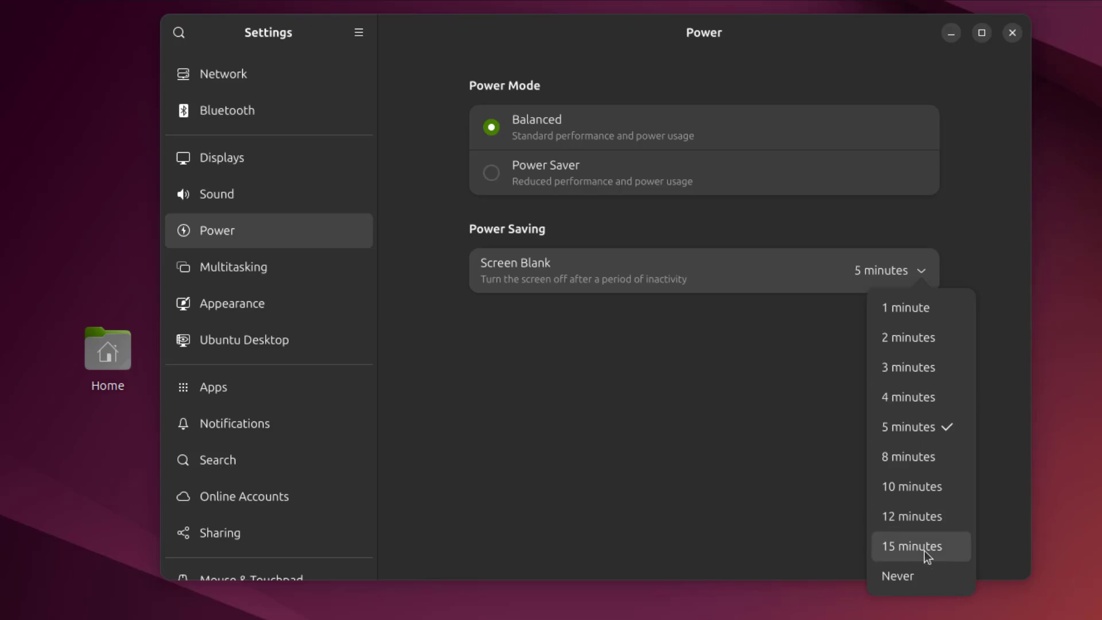
key(Escape)
Browse the Multitasking and Appearance pages, ending on Ubuntu Desktop
key(Down)
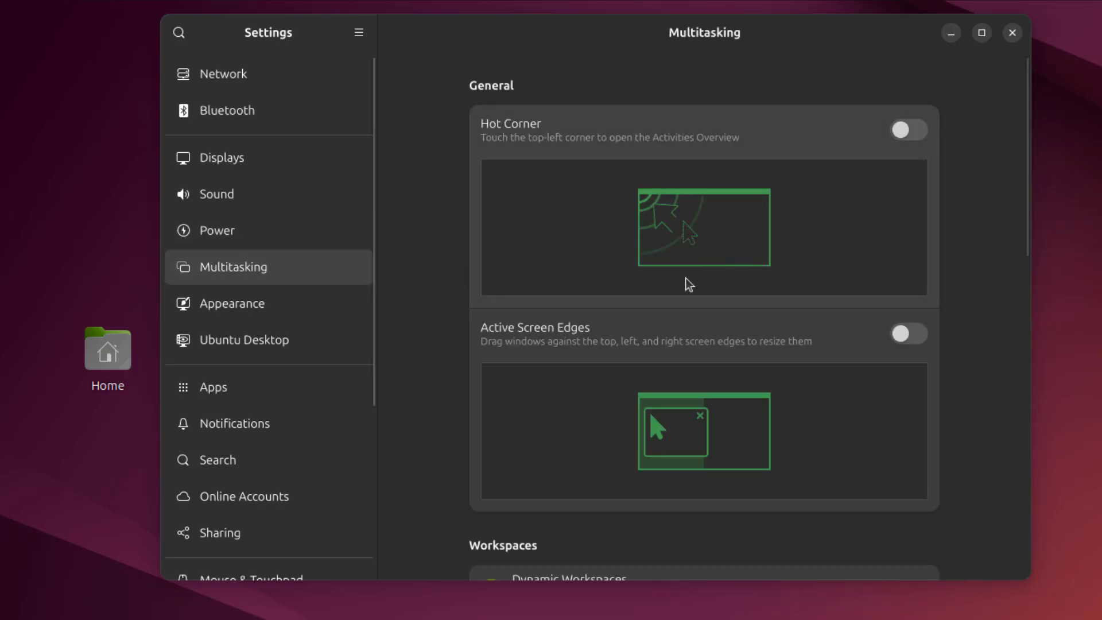
scroll(777, 329, down, 5)
scroll(778, 331, down, 5)
scroll(780, 333, up, 8)
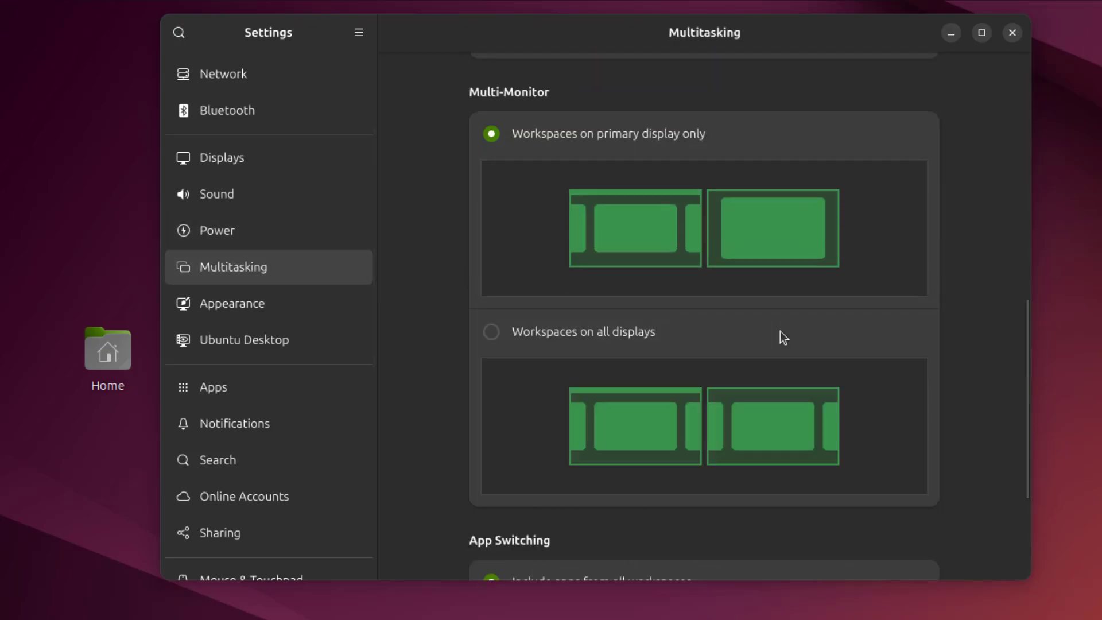
click(184, 302)
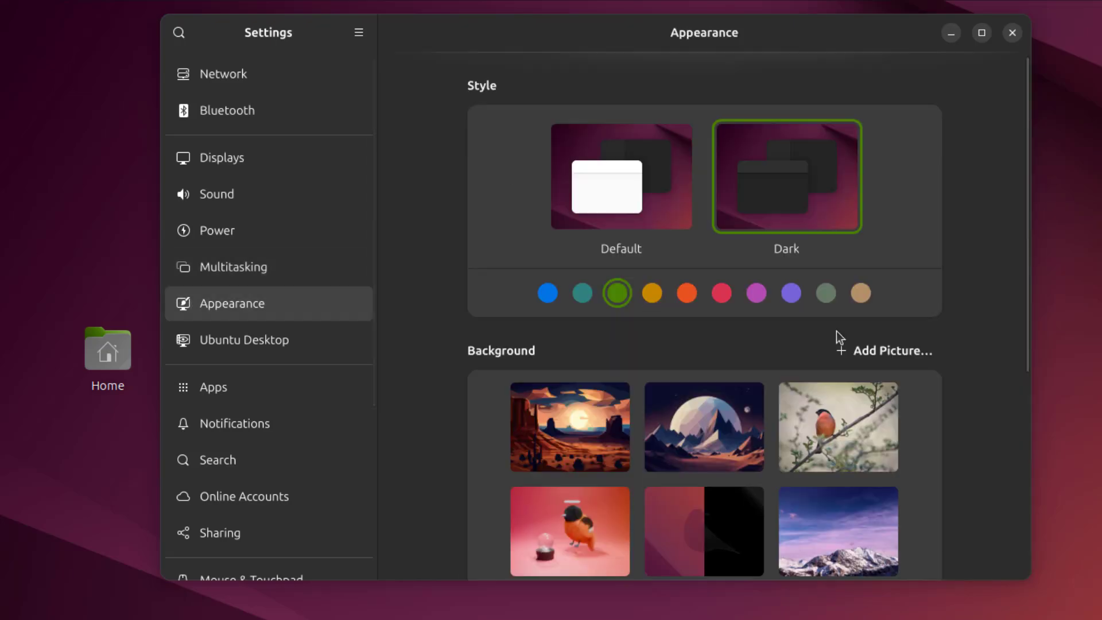
scroll(839, 332, down, 5)
key(Down)
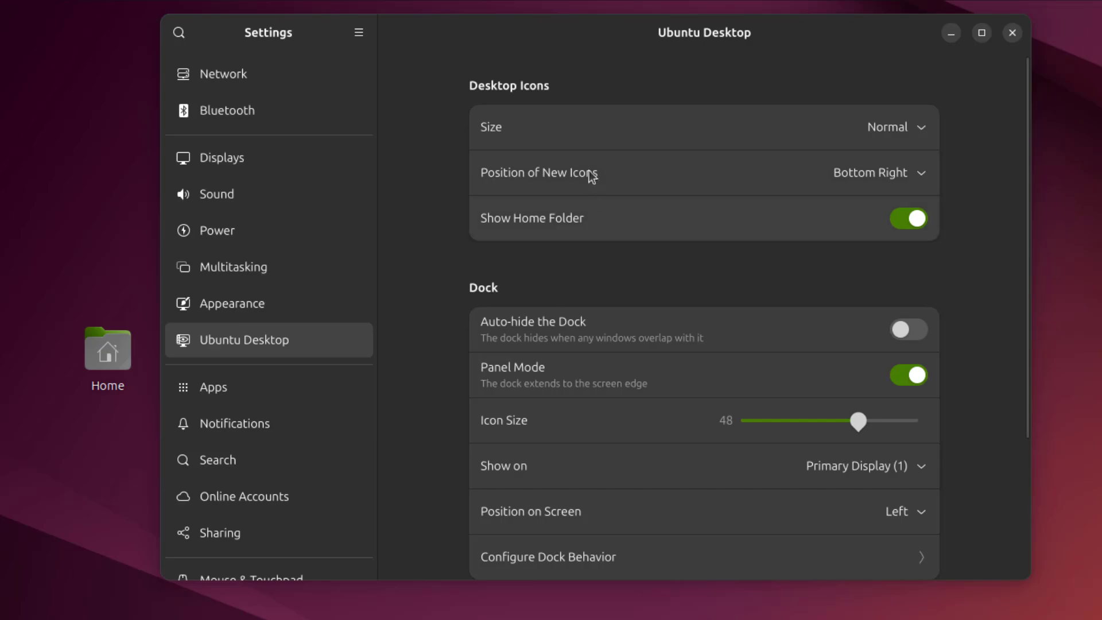
click(858, 176)
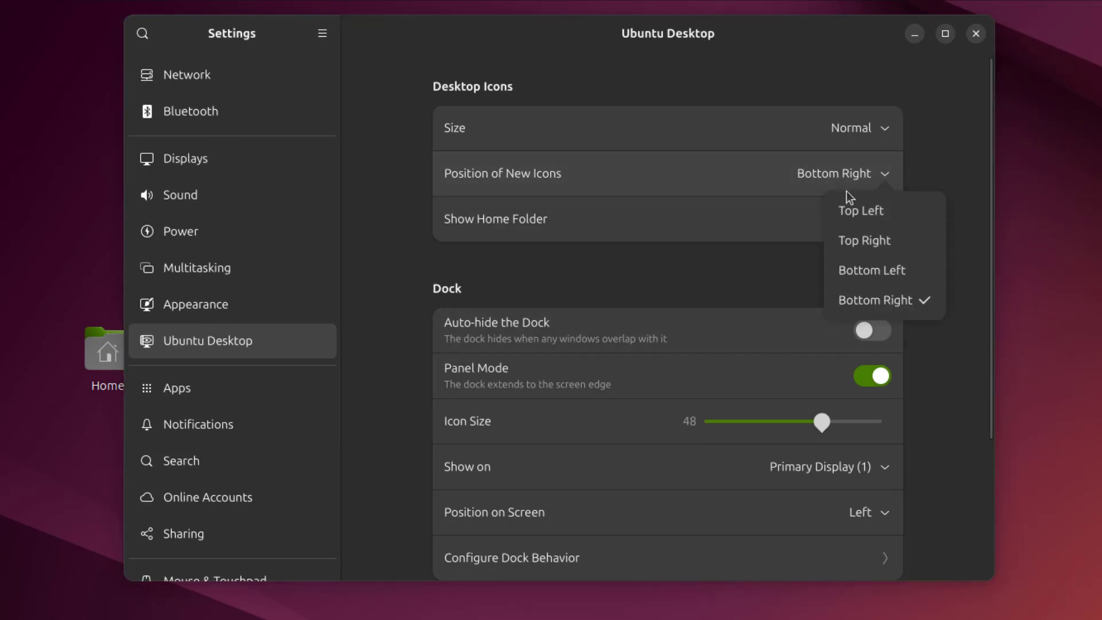
click(789, 177)
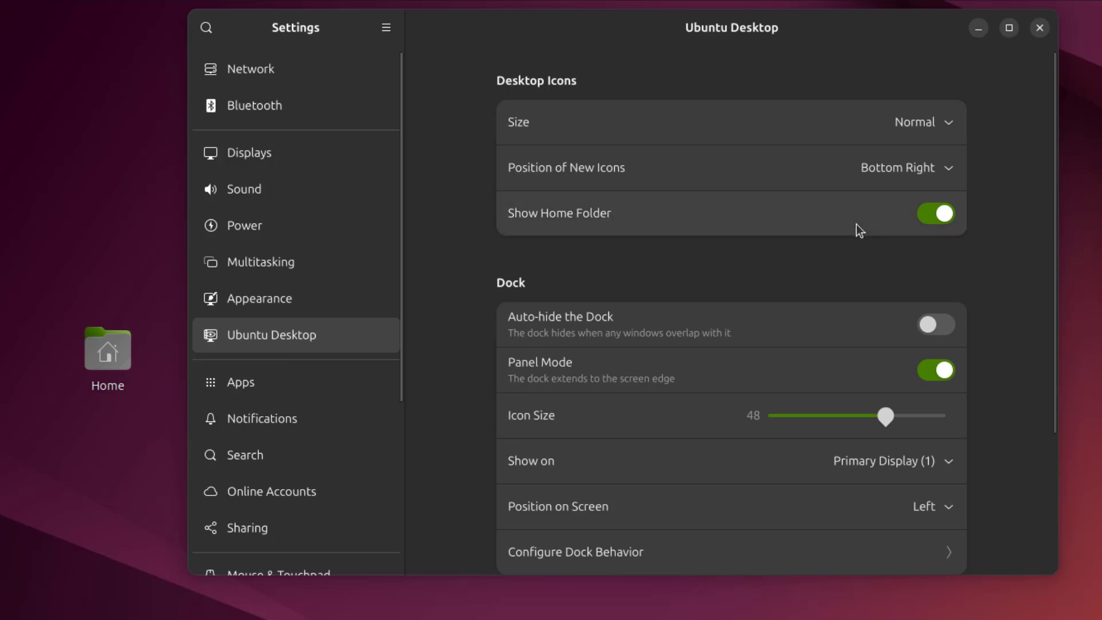
click(946, 212)
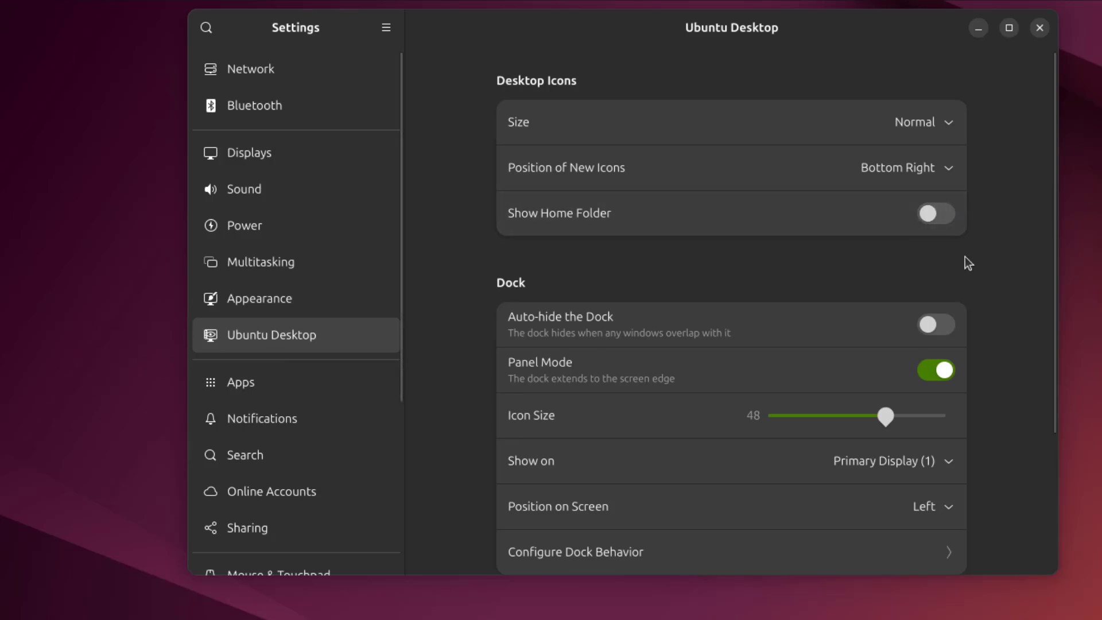
click(946, 217)
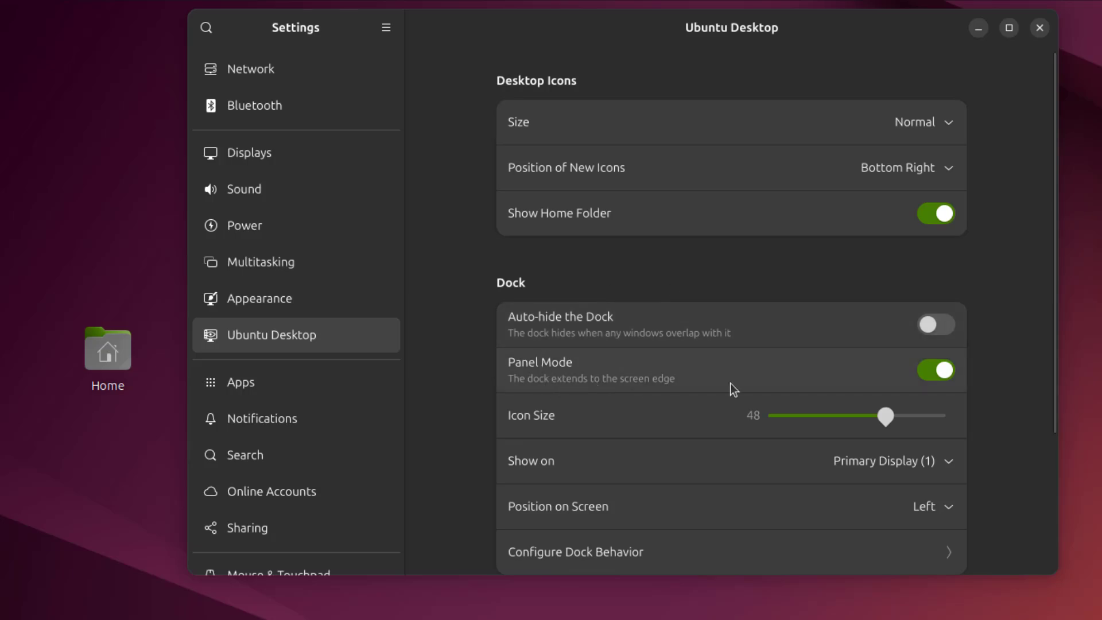
Toggle the dock's Panel Mode off and on and set Icon Size to 46
click(926, 372)
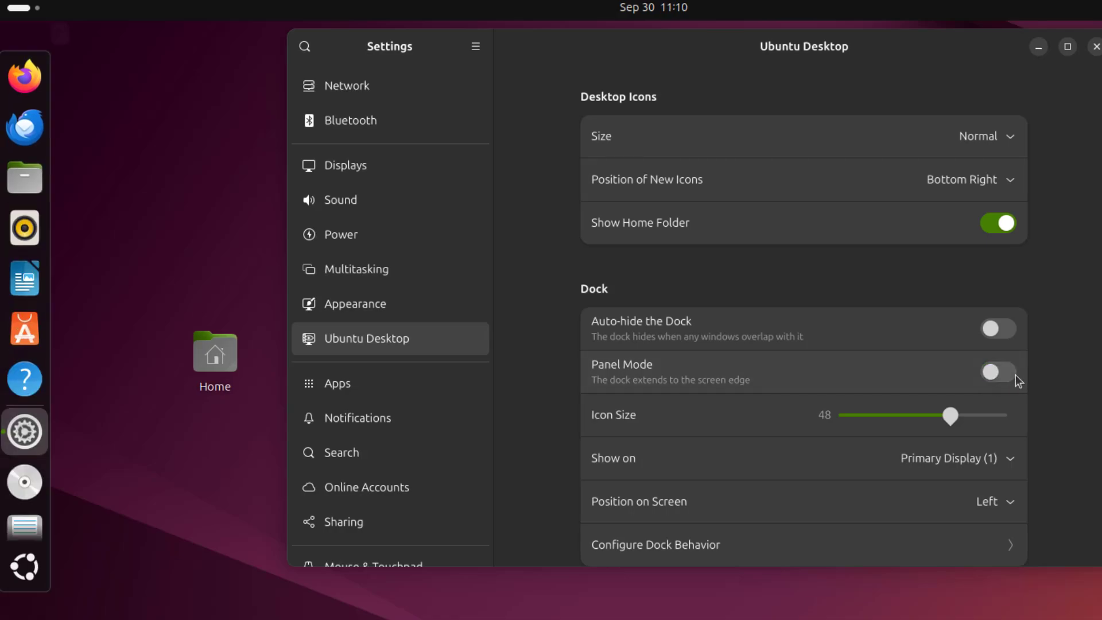
click(998, 371)
mouse_move(950, 415)
mouse_down()
mouse_move(977, 418)
mouse_move(959, 416)
mouse_up()
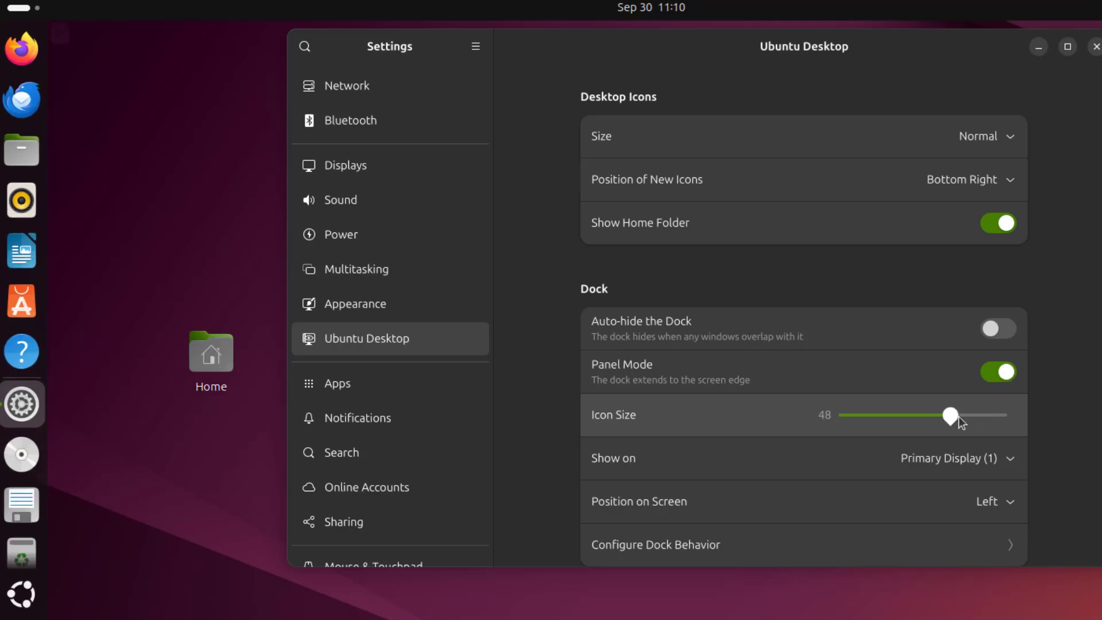
Set the dock position to Right, then Bottom, and open the Apps page
scroll(959, 415, down, 1)
scroll(670, 394, down, 3)
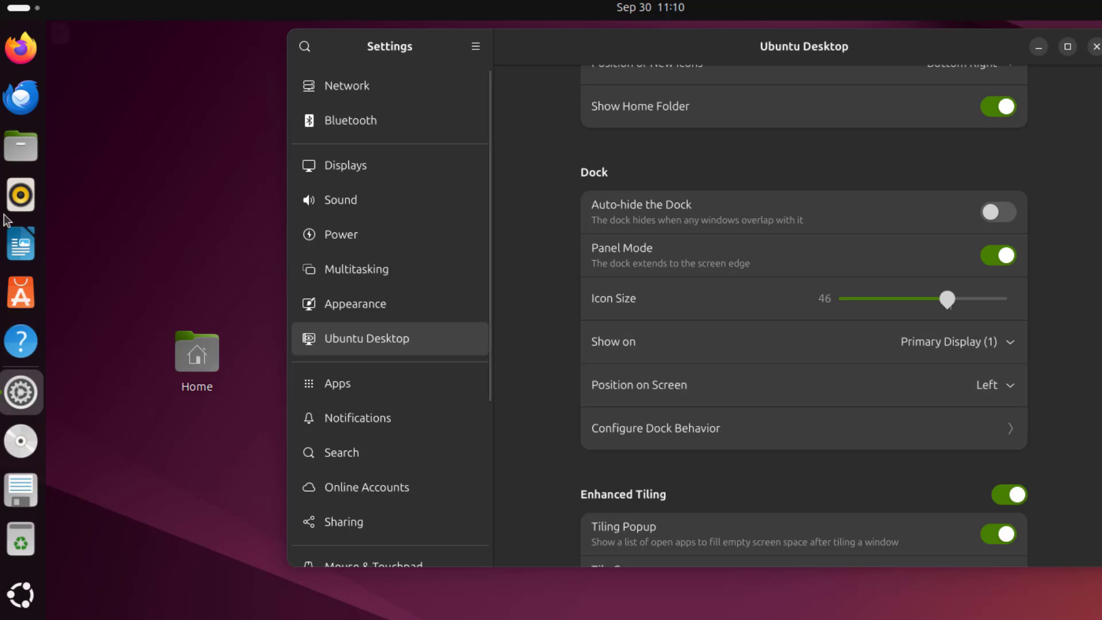
click(985, 386)
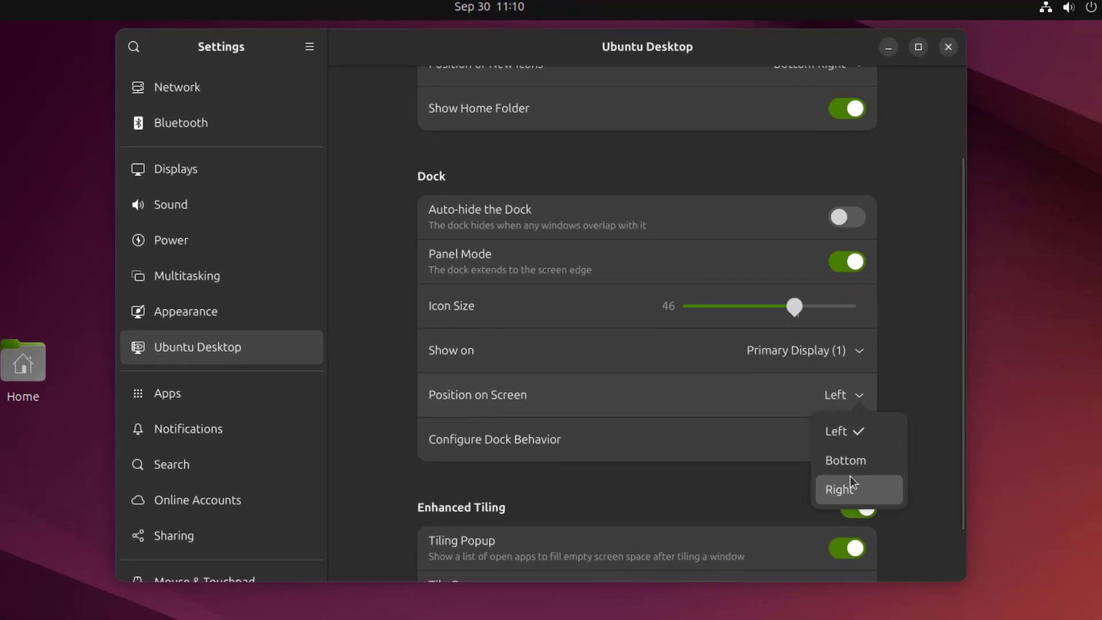
click(991, 477)
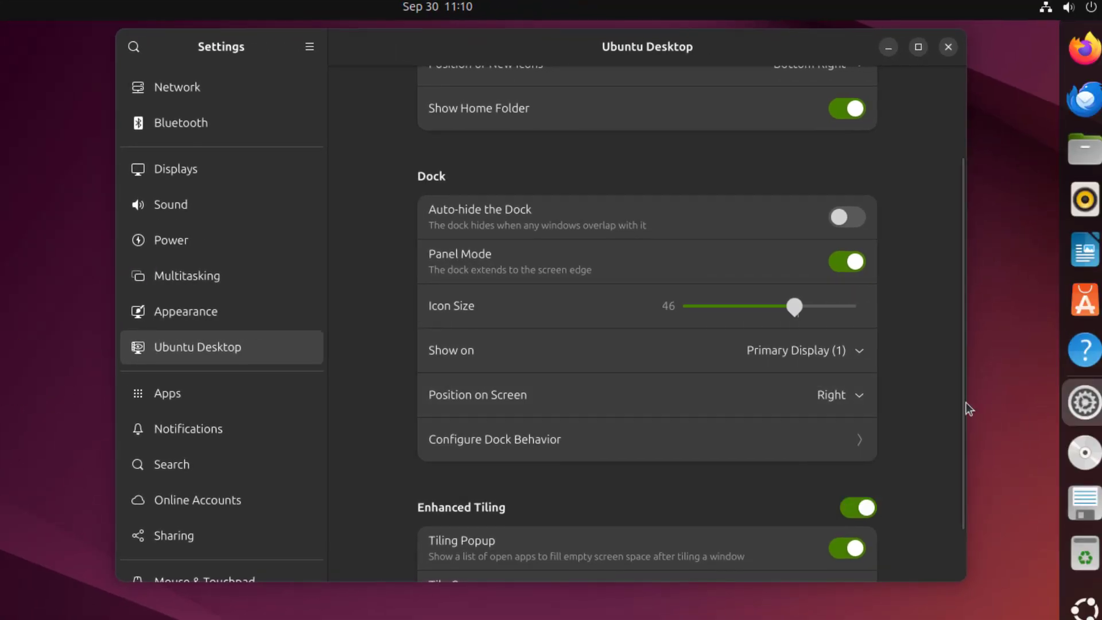
click(838, 395)
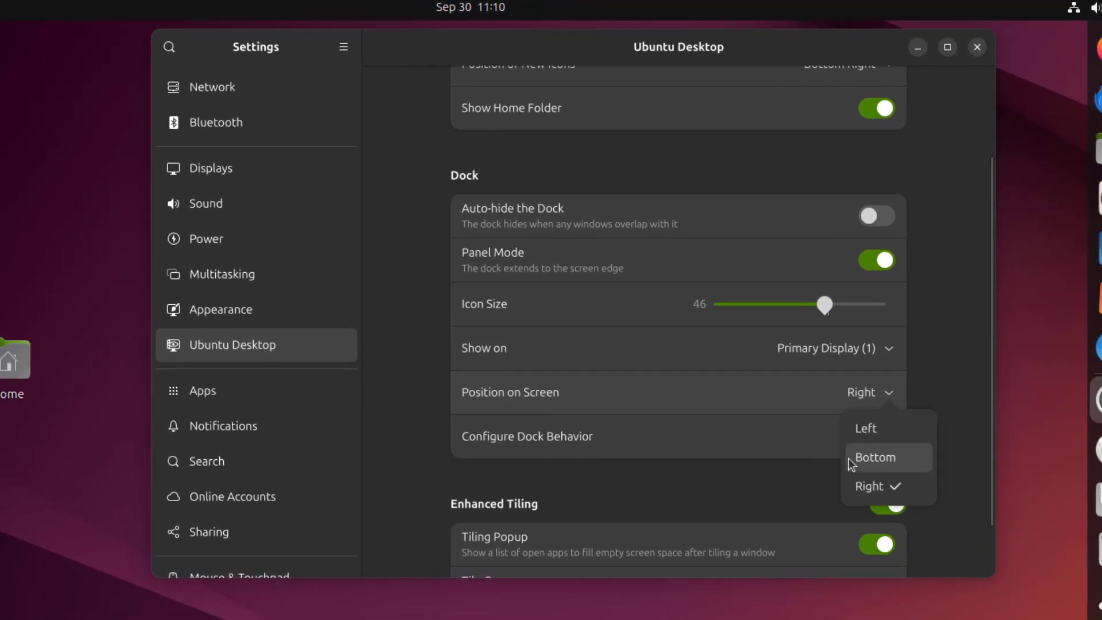
click(858, 458)
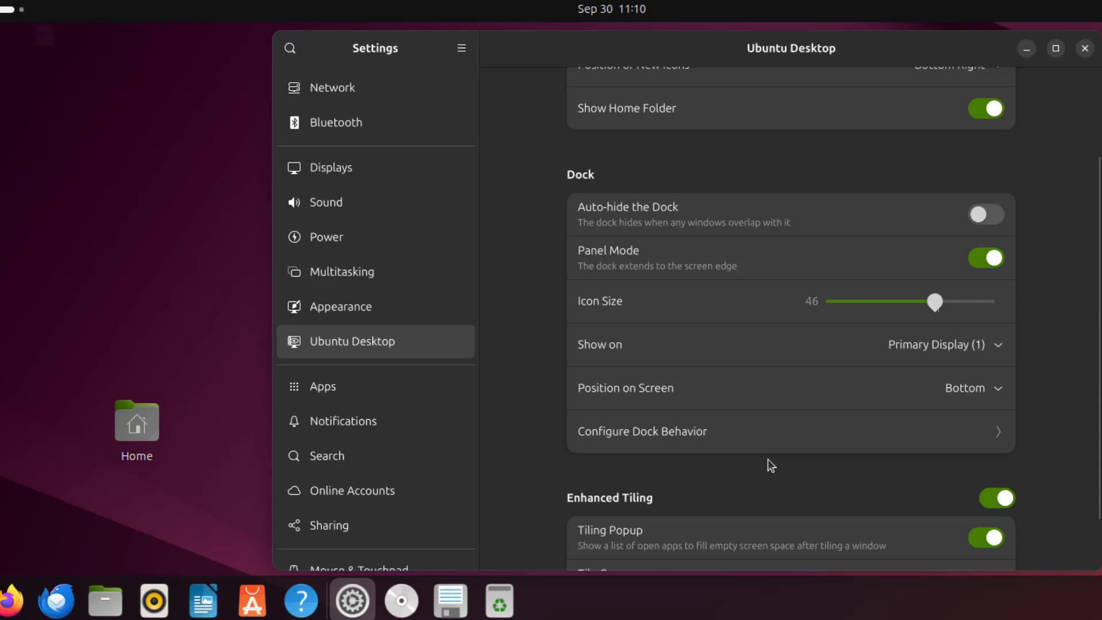
scroll(768, 459, down, 2)
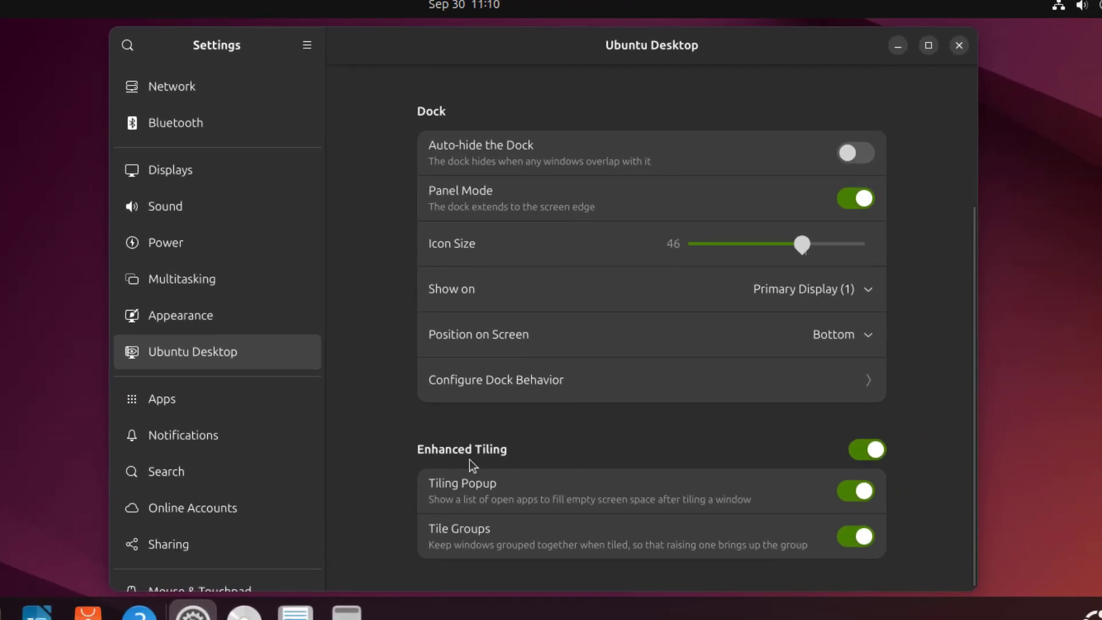
click(146, 397)
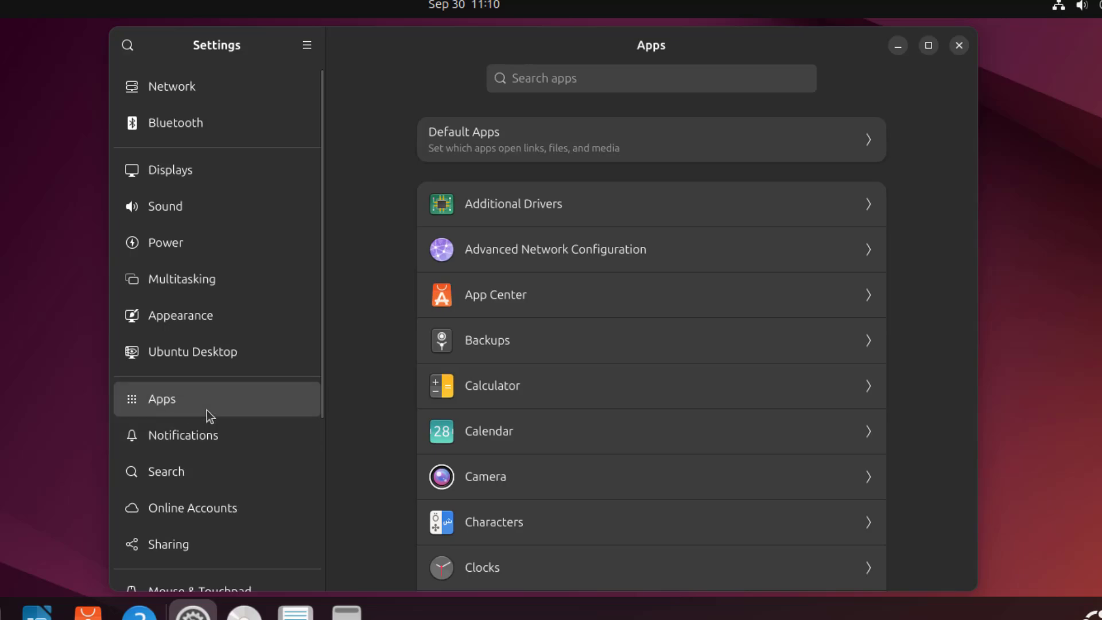
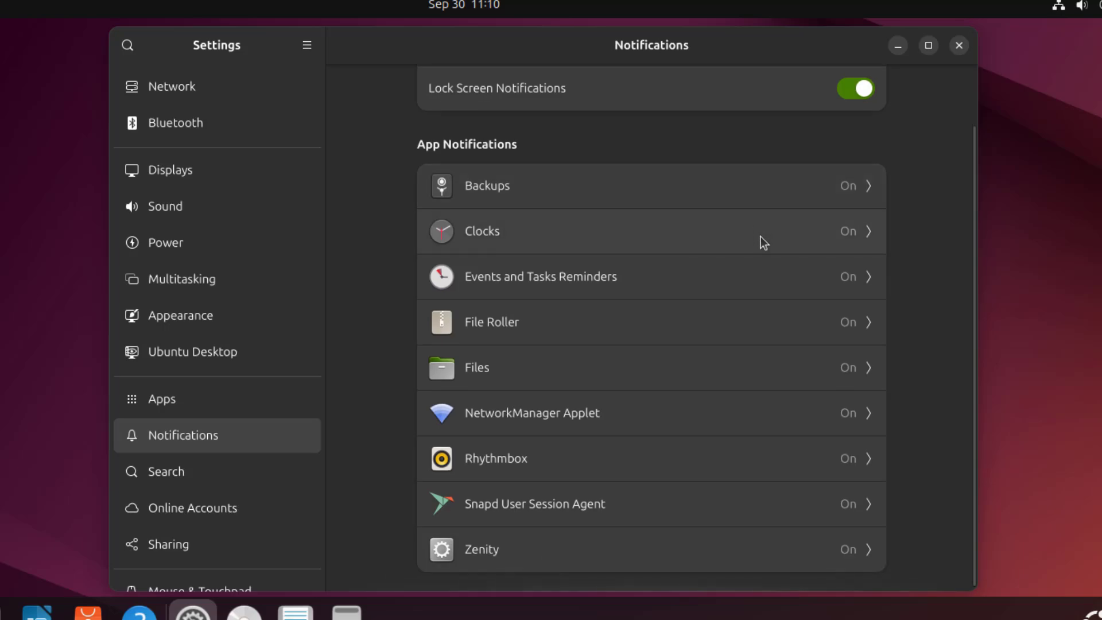
Review the Clocks and File Roller notification settings, returning to the app list each time
click(523, 232)
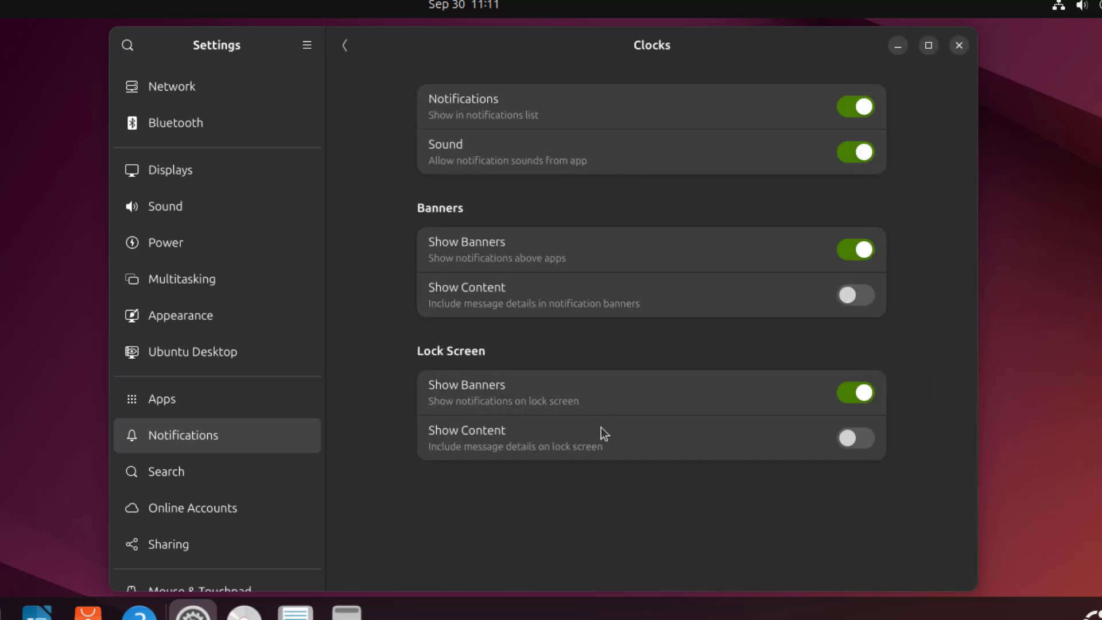
click(346, 52)
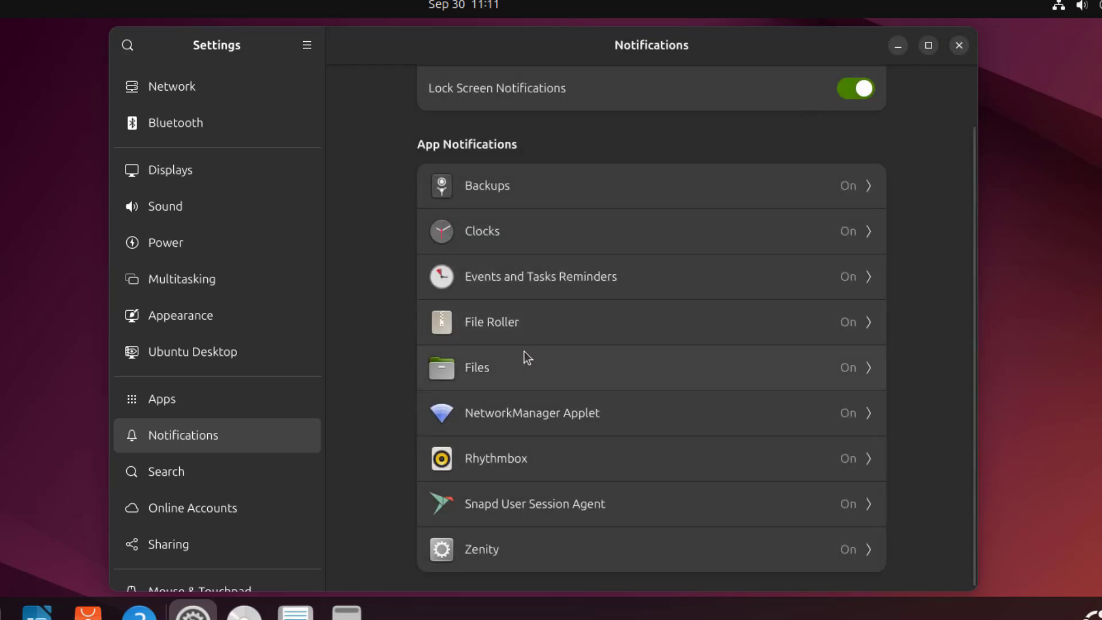
click(530, 326)
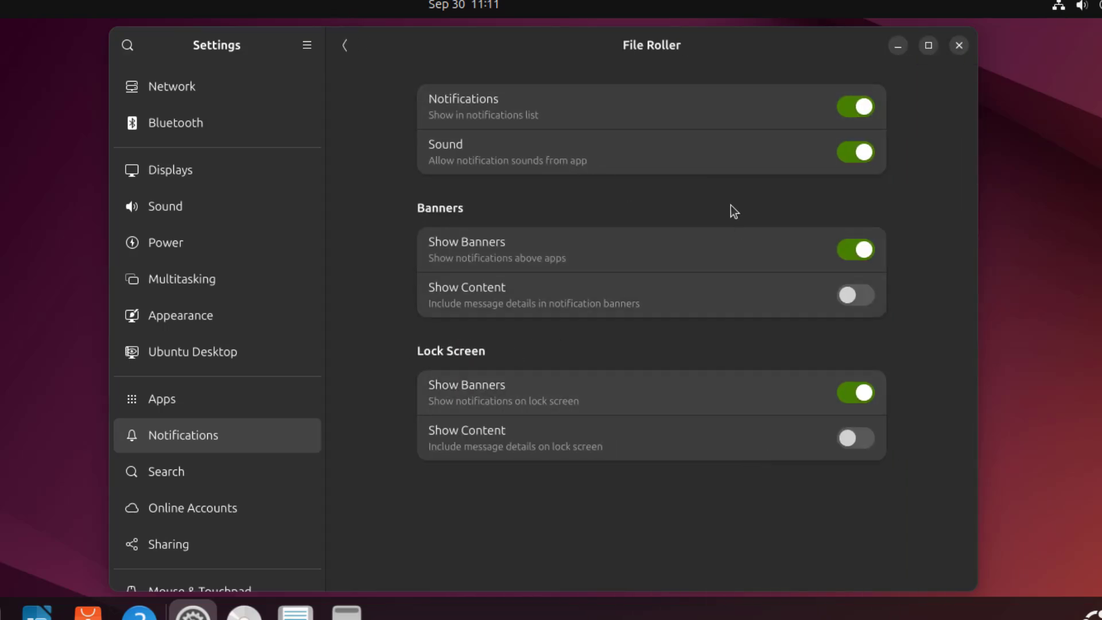
click(345, 47)
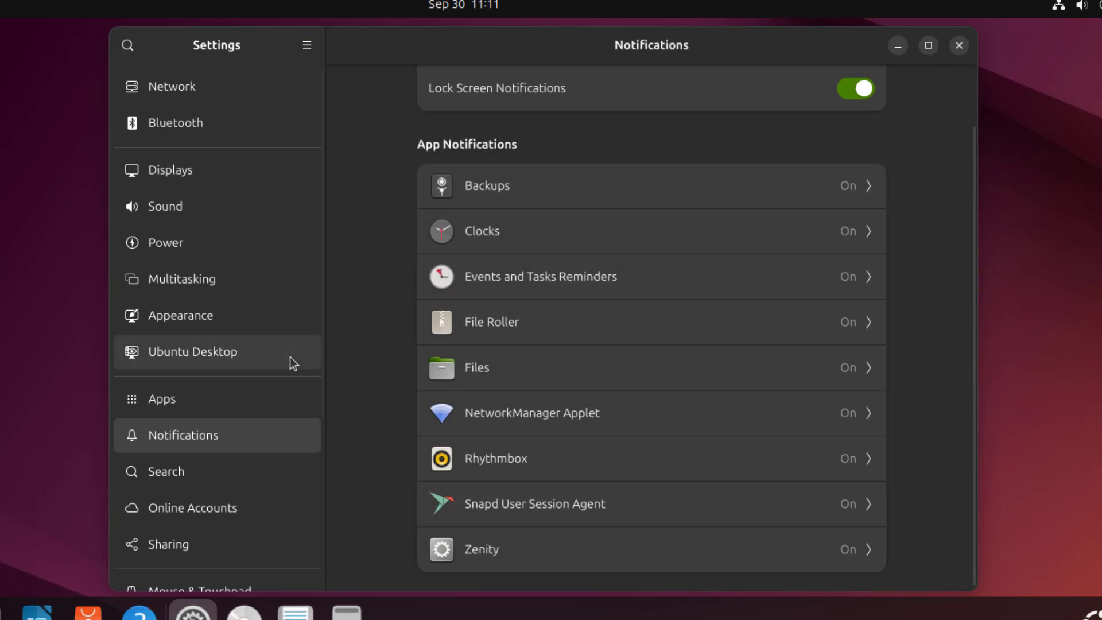
Look through the Search settings, then move on to Online Accounts
click(208, 473)
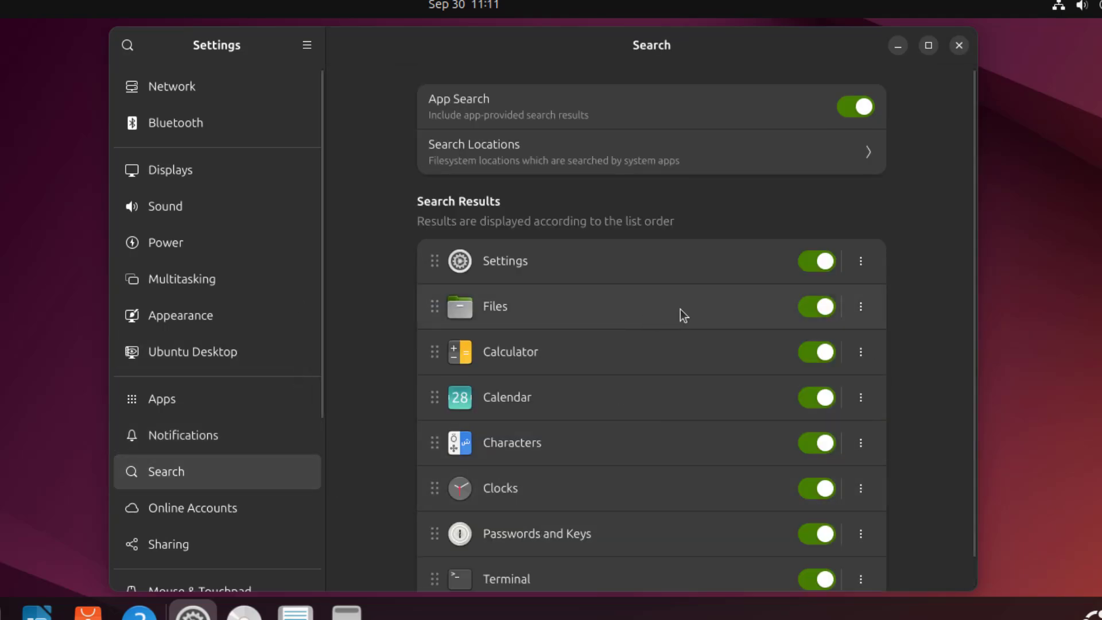
scroll(681, 309, down, 1)
scroll(693, 243, up, 1)
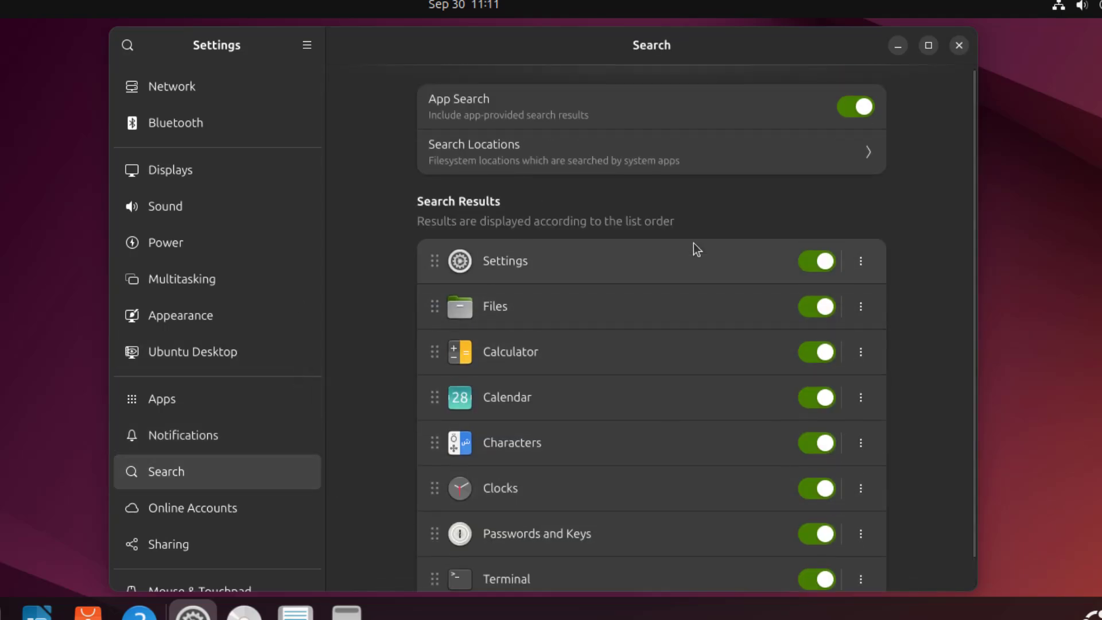
scroll(887, 350, down, 1)
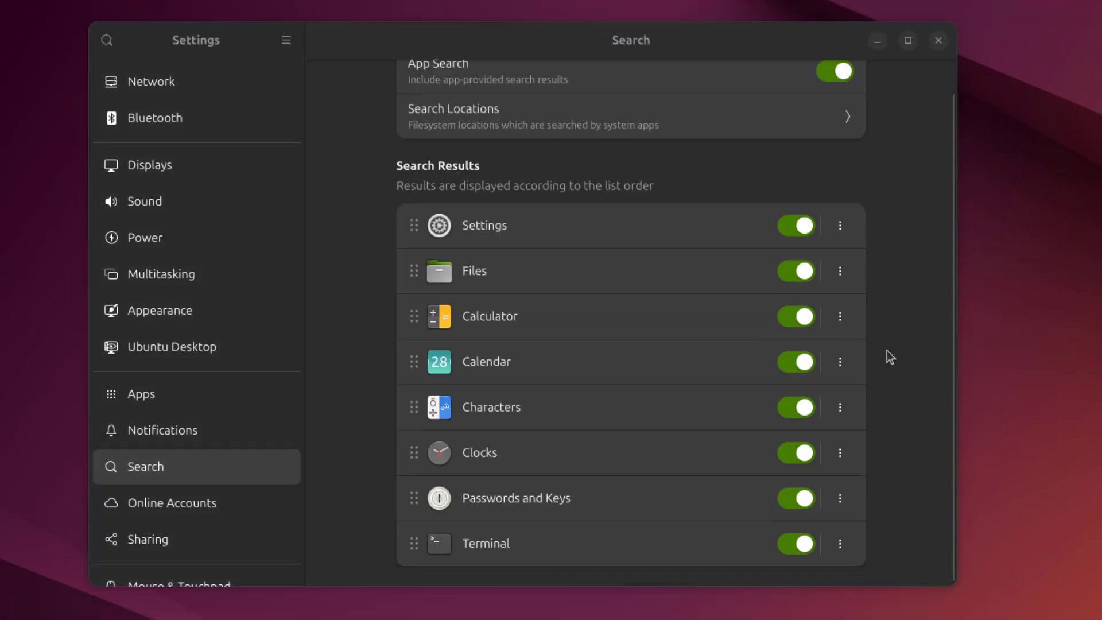
scroll(887, 350, up, 1)
click(230, 508)
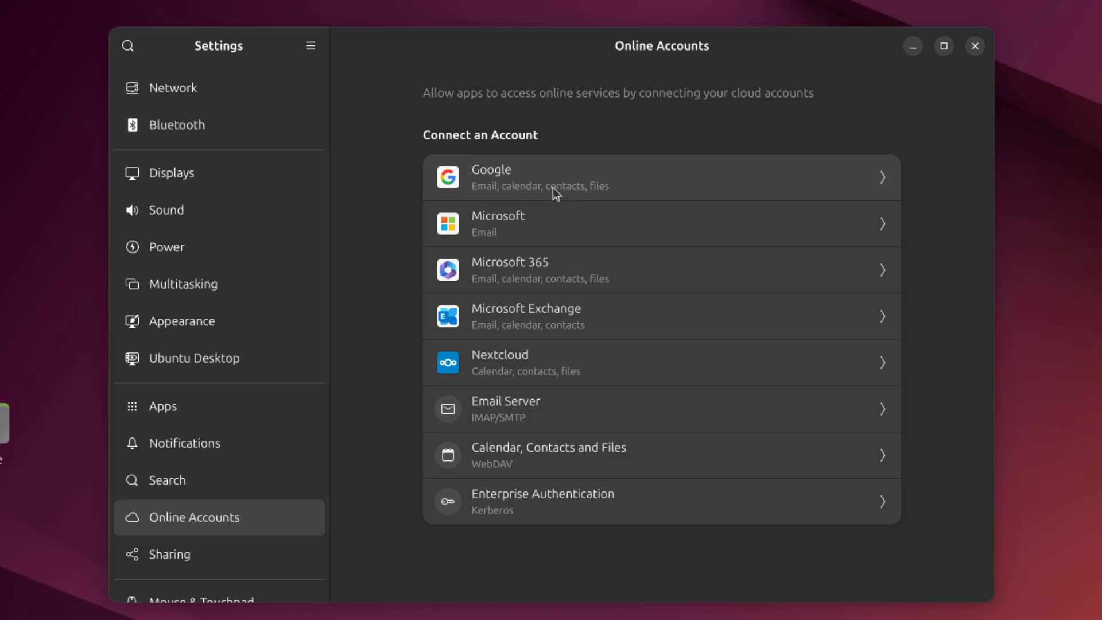
Preview the Google and Email Server account setups without connecting either
click(532, 184)
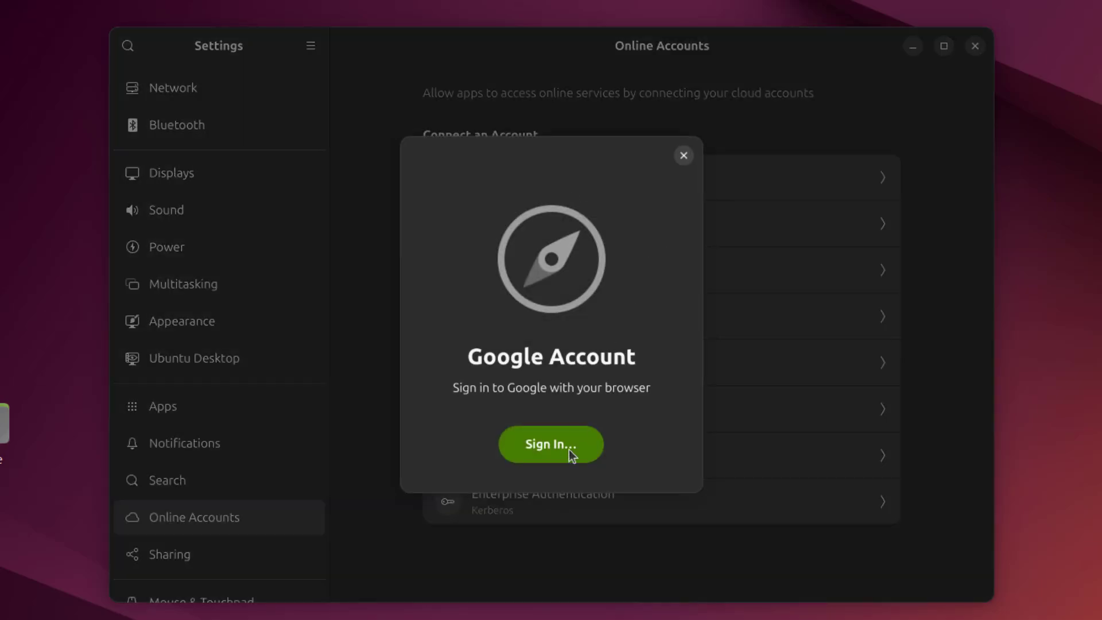
click(685, 157)
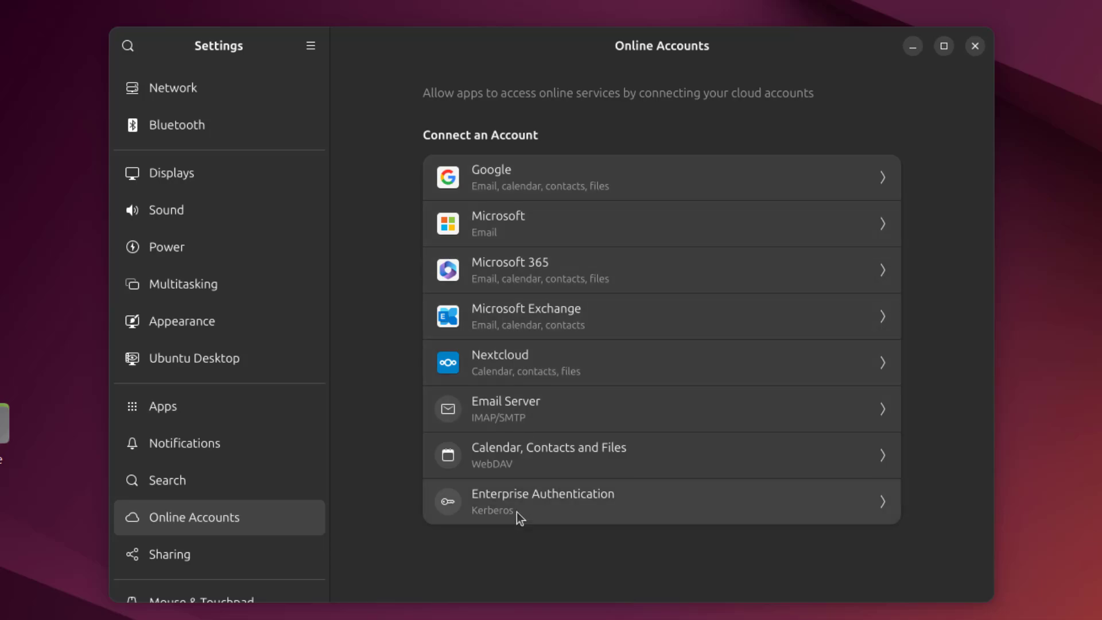
click(510, 413)
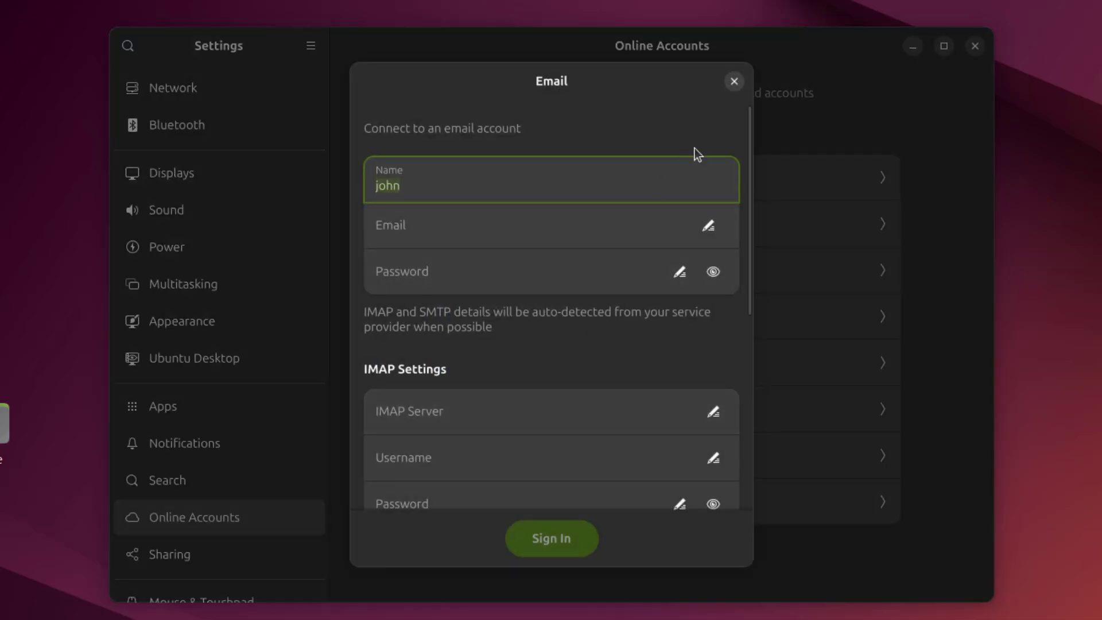
click(733, 86)
Preview Media Sharing under Sharing without changes, then go to Mouse & Touchpad
click(153, 557)
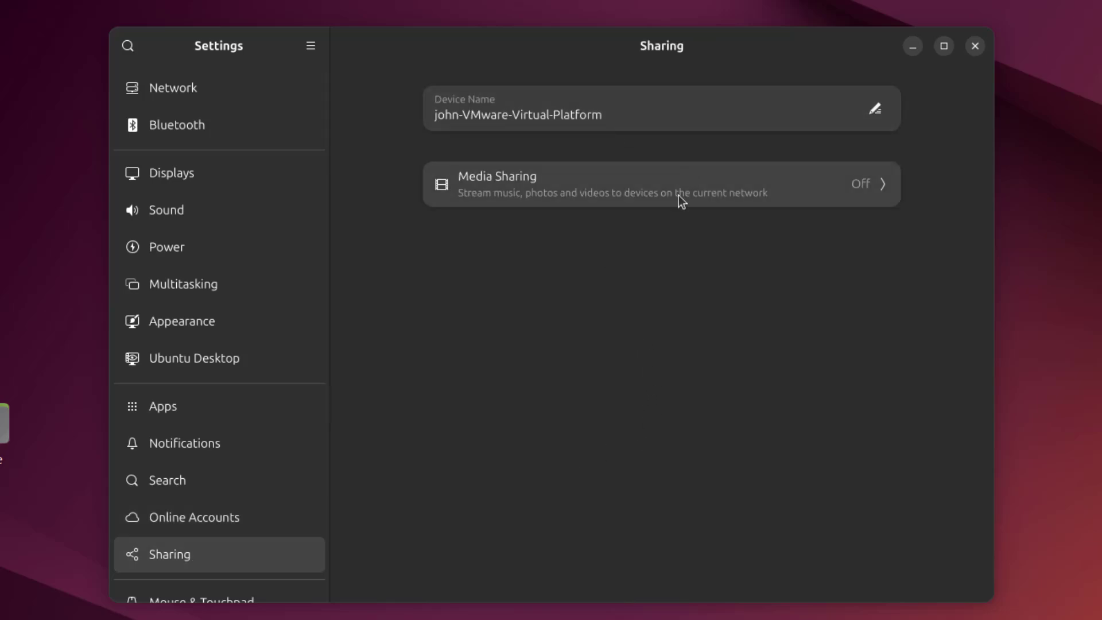
click(680, 193)
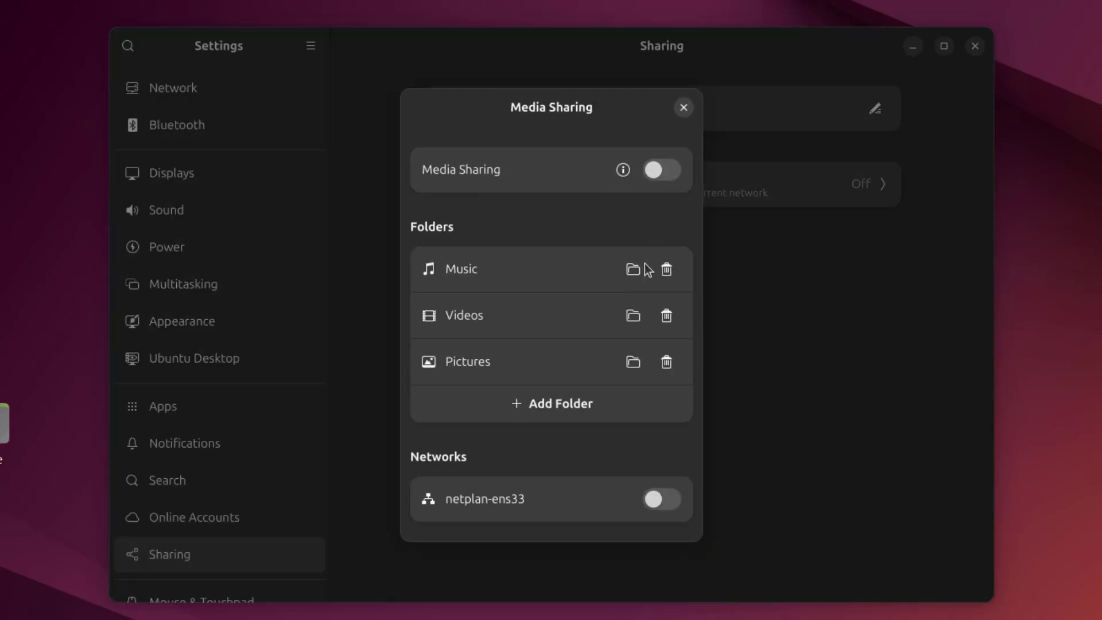
click(685, 108)
scroll(253, 365, down, 5)
click(253, 362)
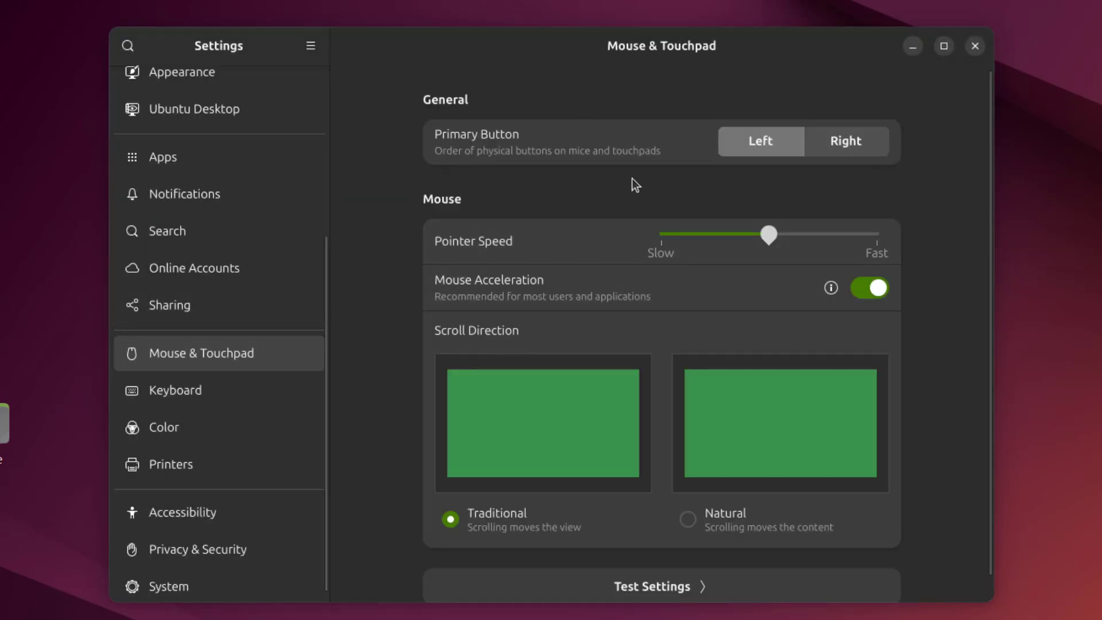
Open the English (US) keyboard layout viewer from Keyboard settings and centre it
scroll(818, 284, down, 1)
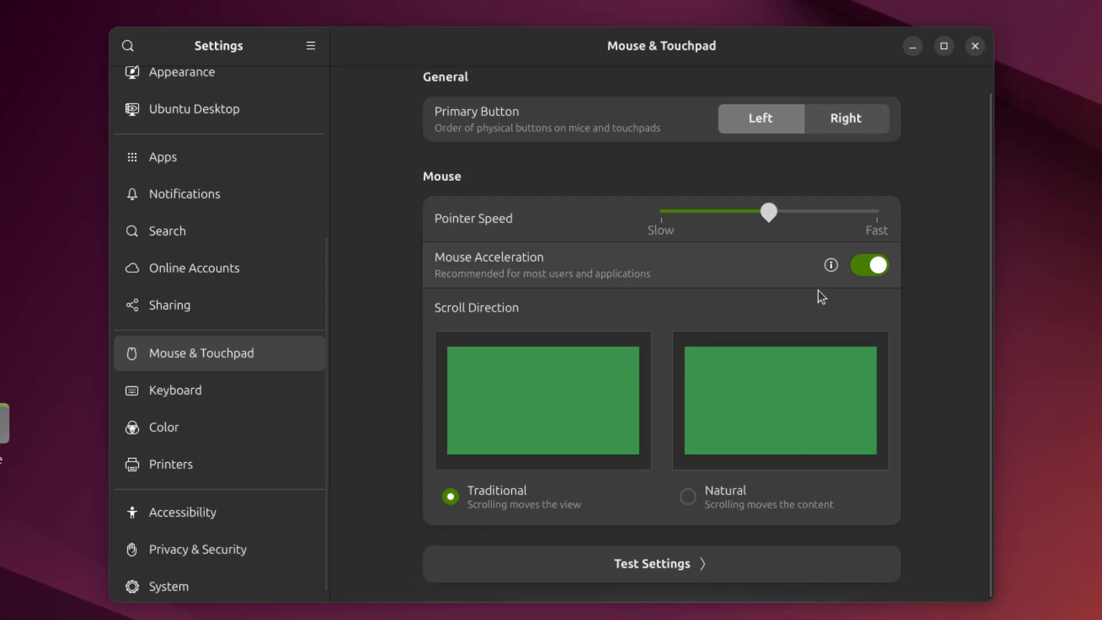
click(317, 406)
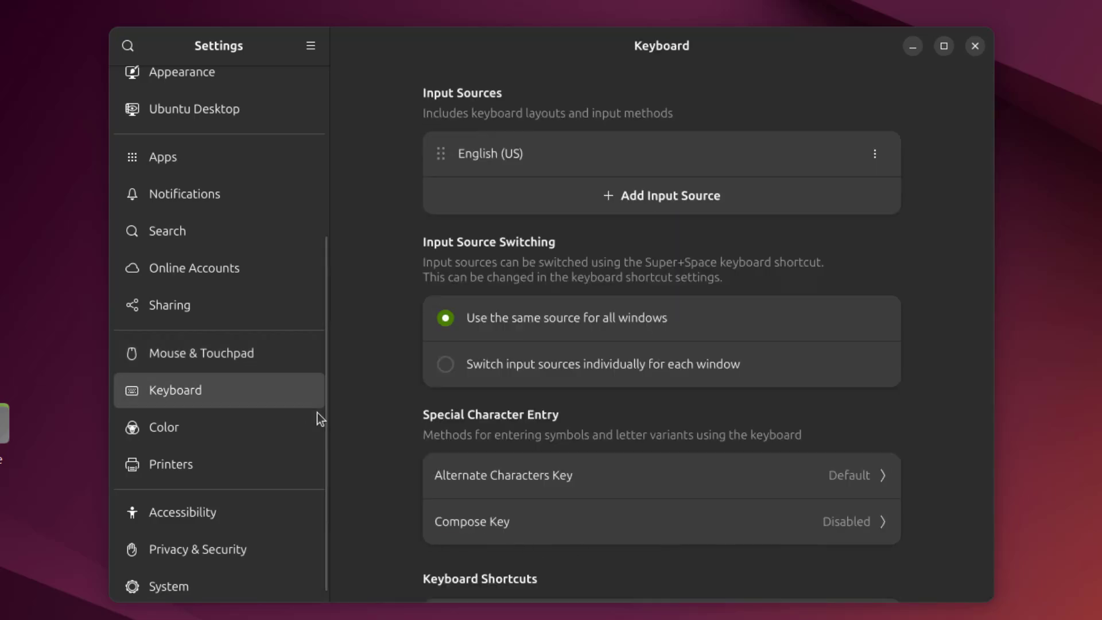
click(876, 154)
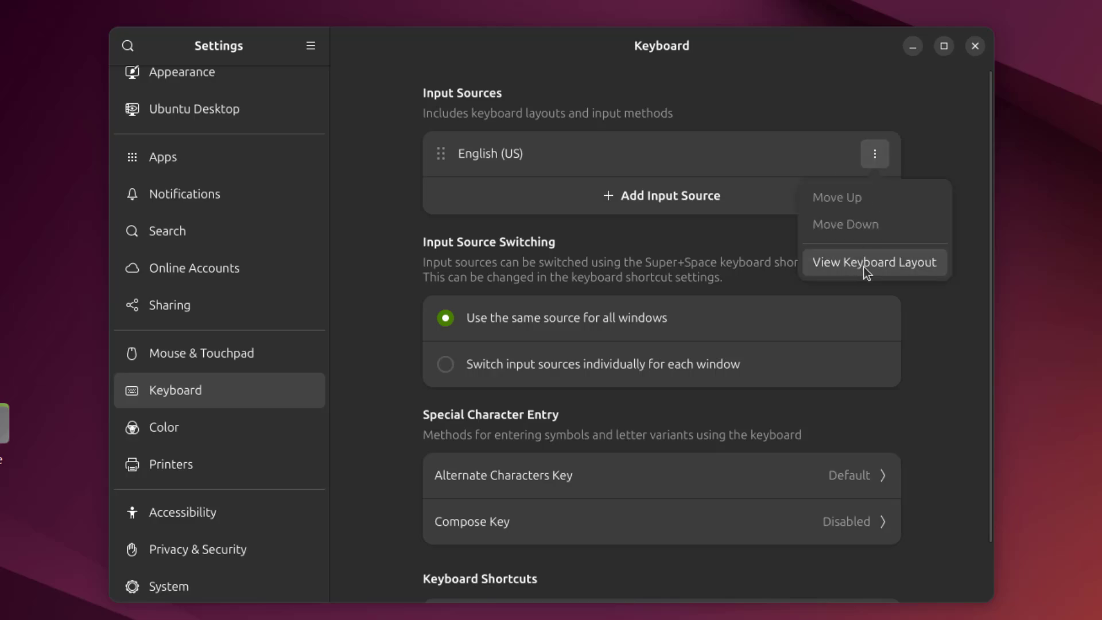
click(866, 267)
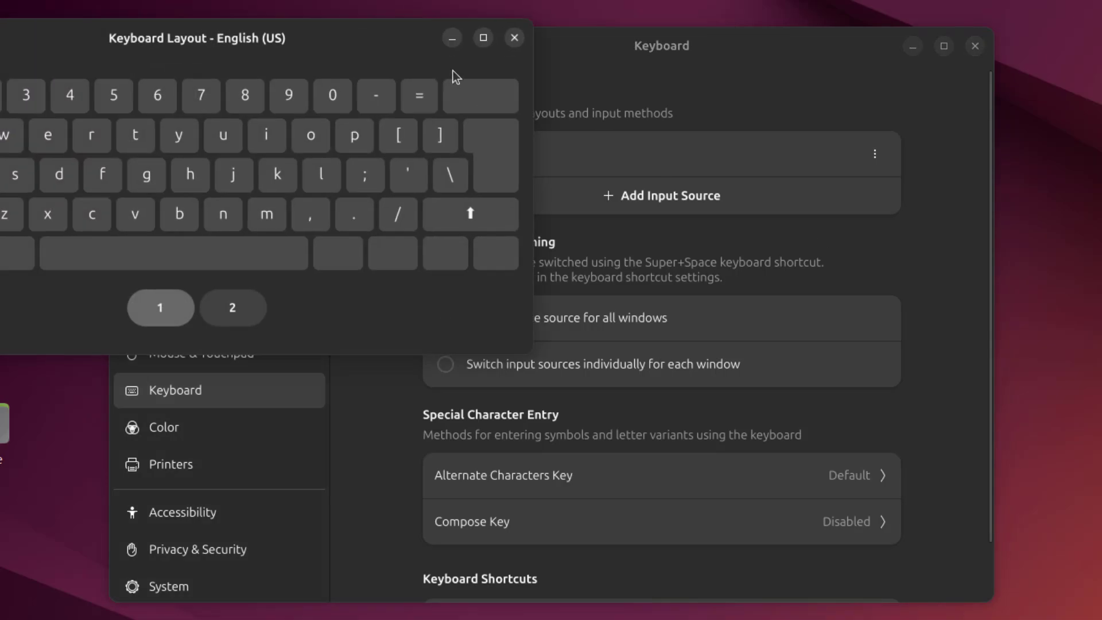
drag(457, 77, 729, 187)
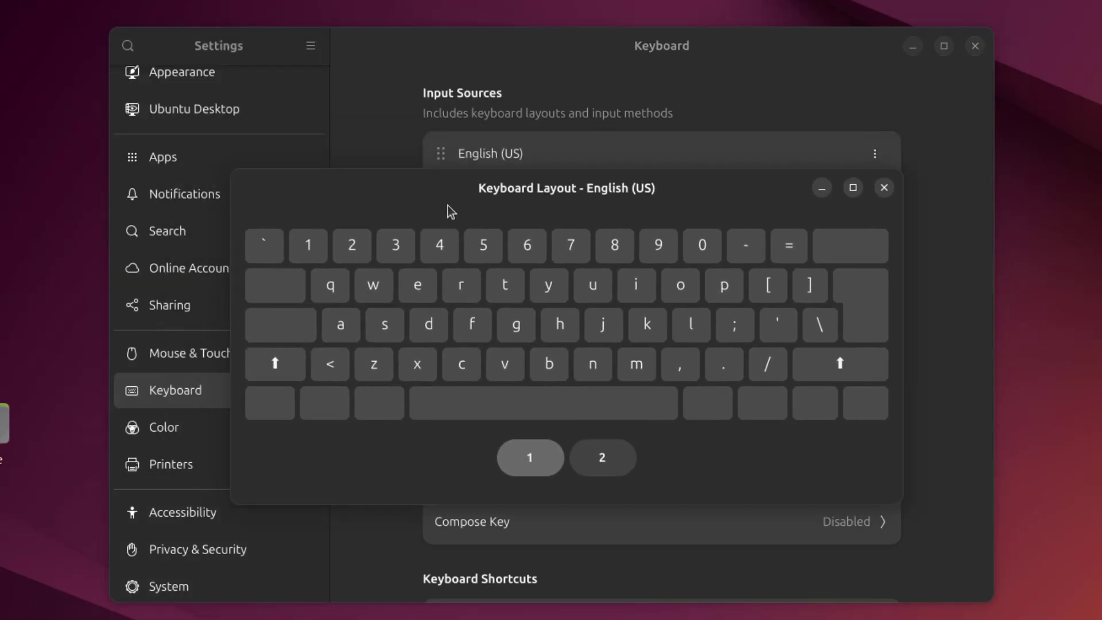
Check the characters produced by the 7, b, n and ; keys, then close the layout
click(571, 247)
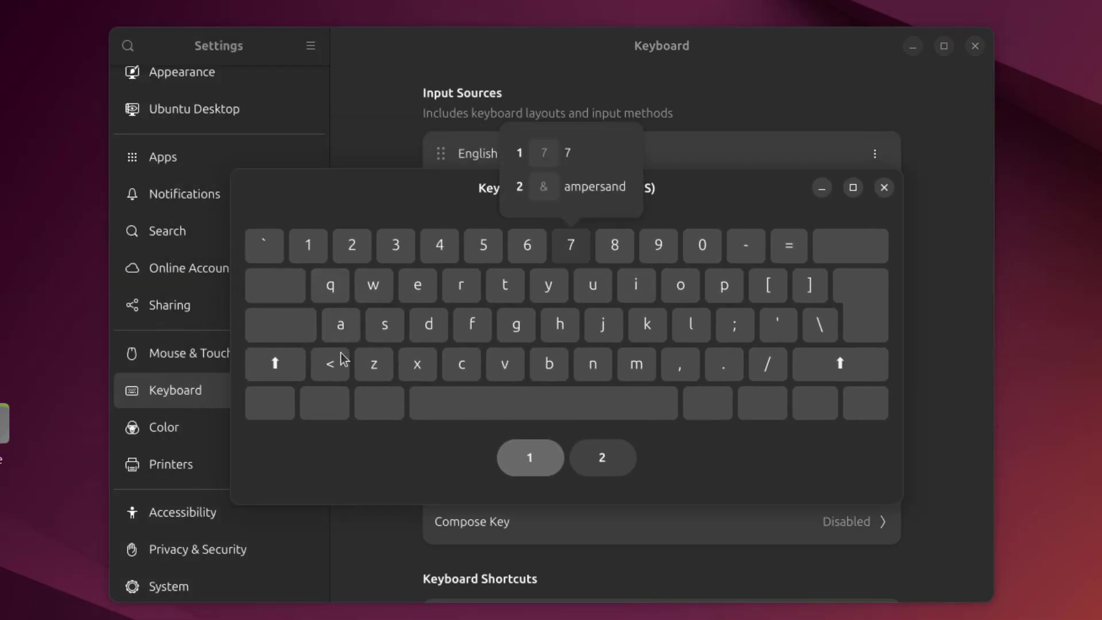
click(535, 357)
click(602, 359)
click(720, 327)
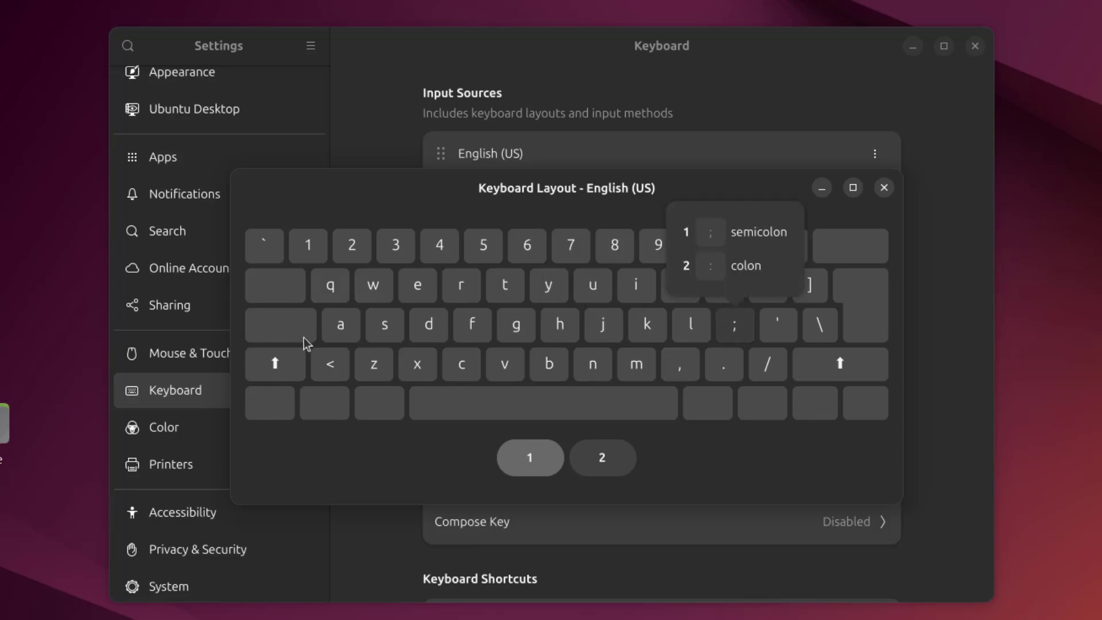
key(ctrl+w)
click(673, 209)
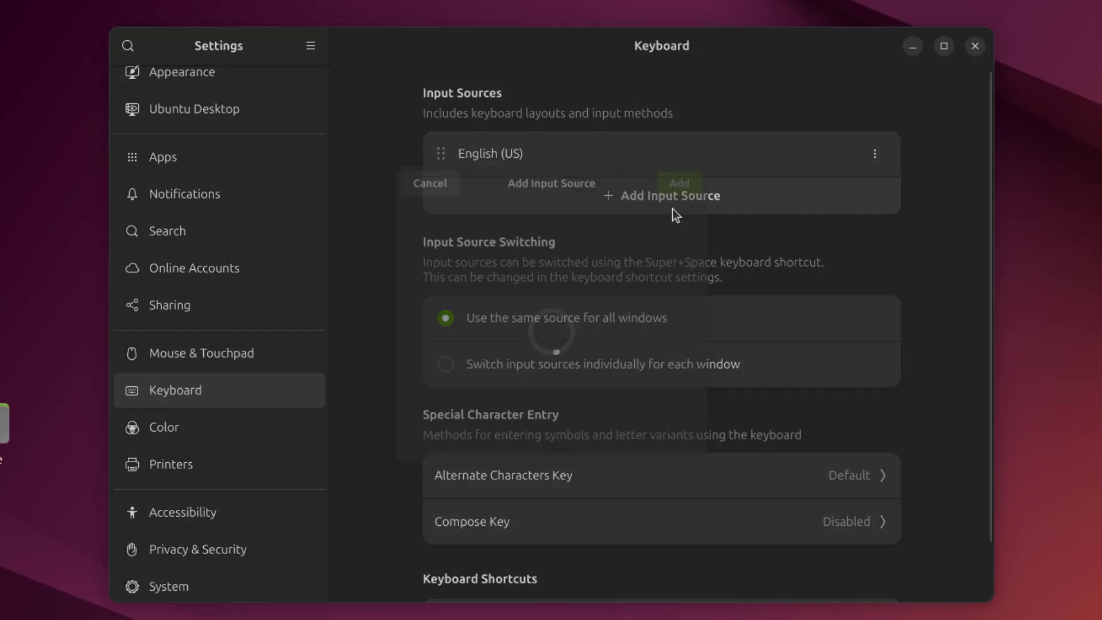
Browse more English input source variants and cancel without adding one
click(531, 344)
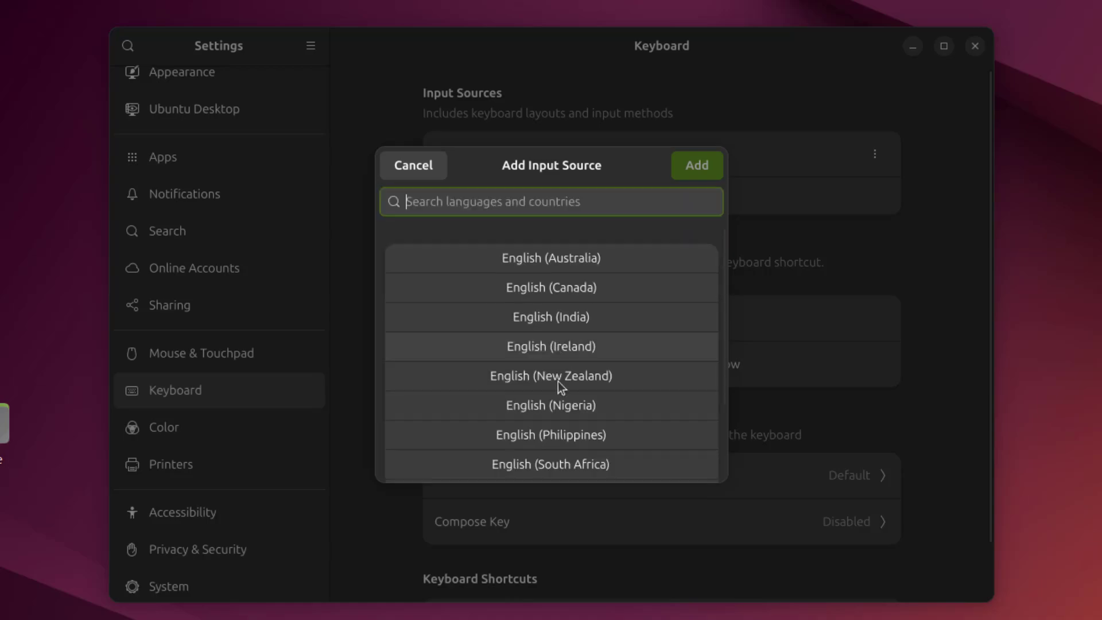
click(434, 173)
scroll(594, 353, down, 2)
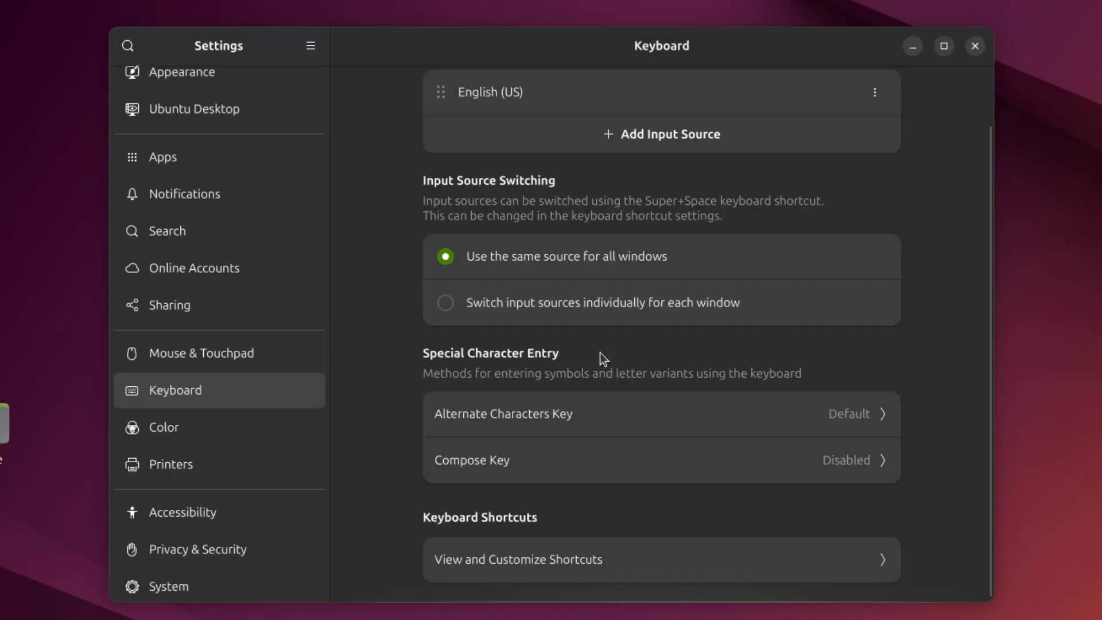
Inspect the Alternate Characters Key and Compose Key options without changing them
click(840, 420)
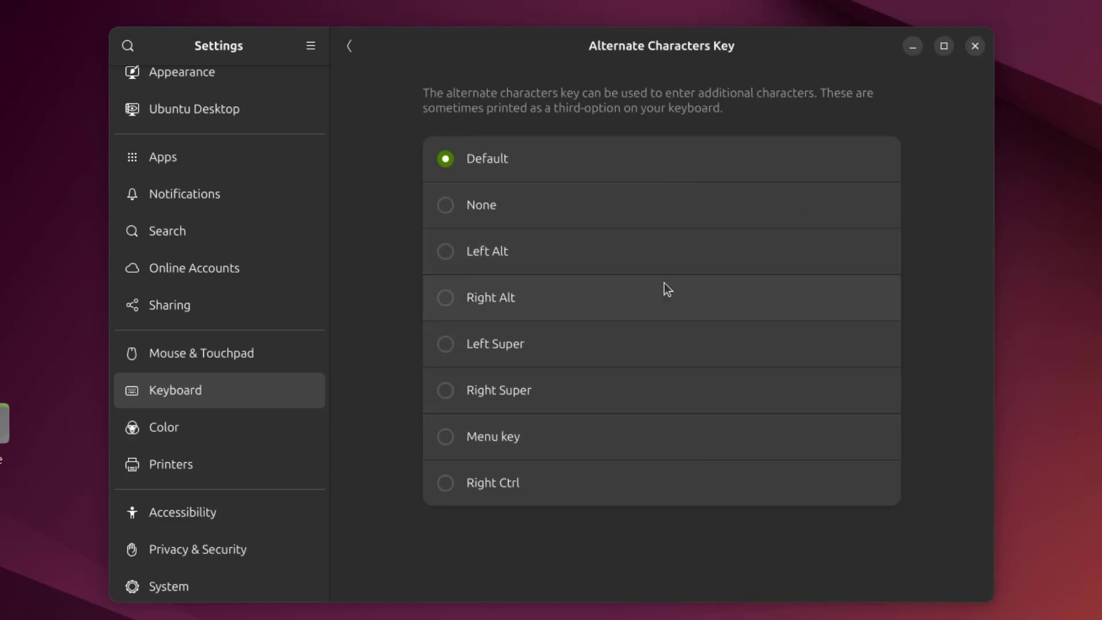
click(350, 46)
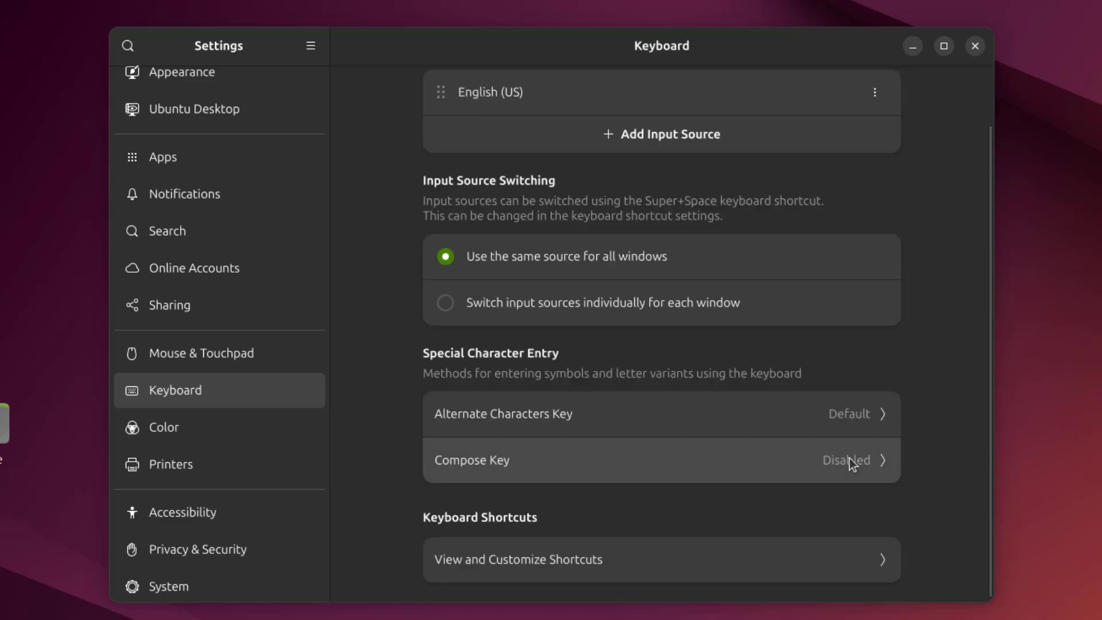
click(850, 458)
scroll(746, 344, down, 3)
key(alt+Left)
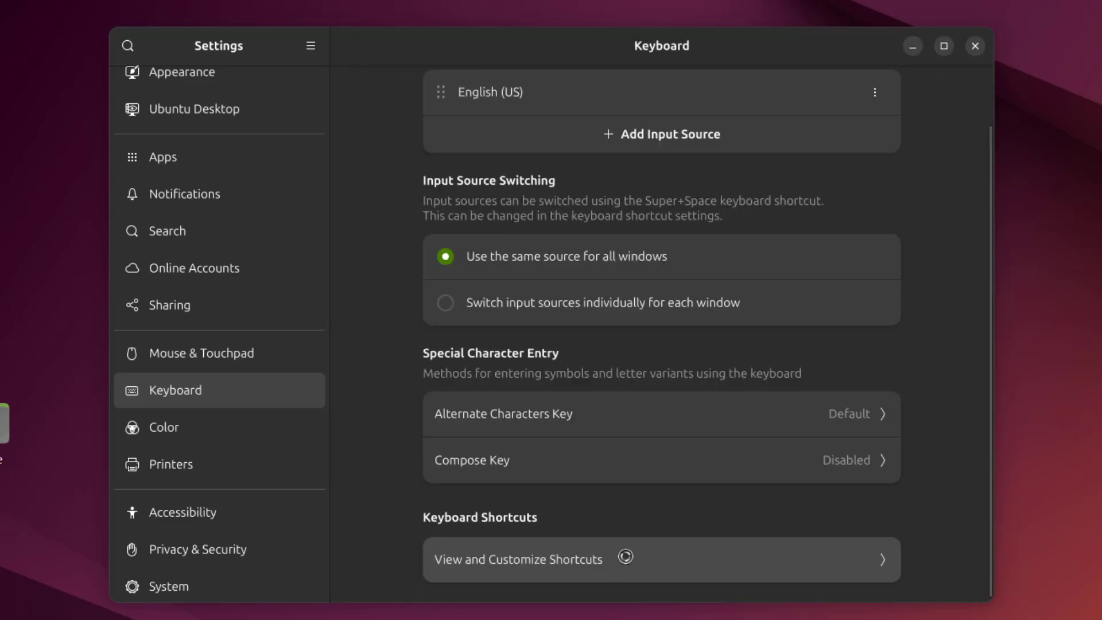
Open the Screenshots shortcuts and look at the Take a screenshot shortcut
click(627, 559)
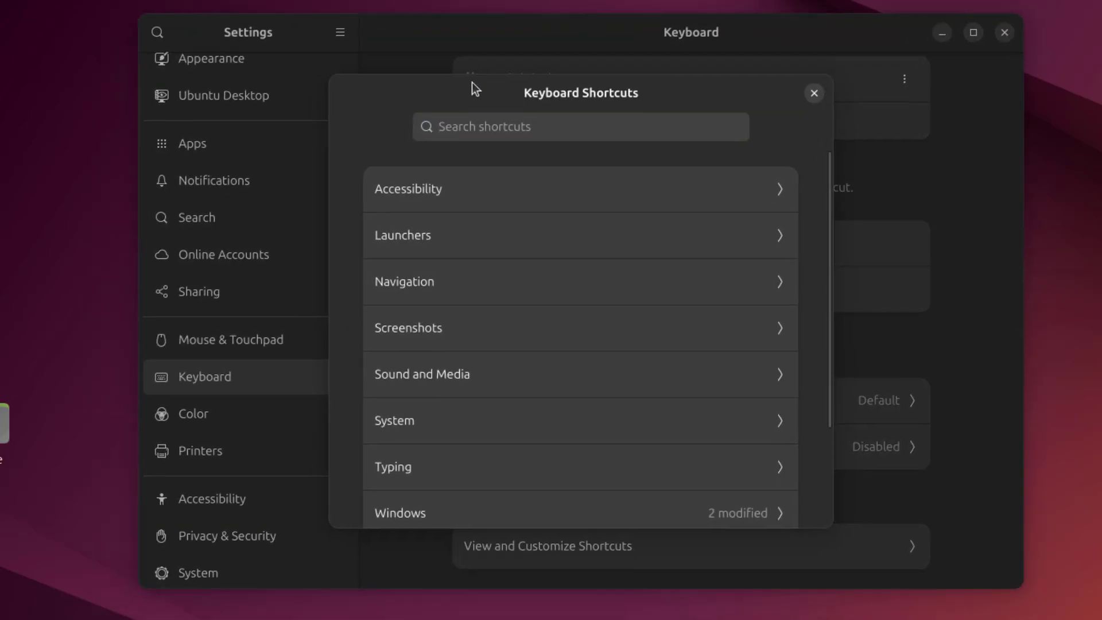
scroll(748, 187, down, 2)
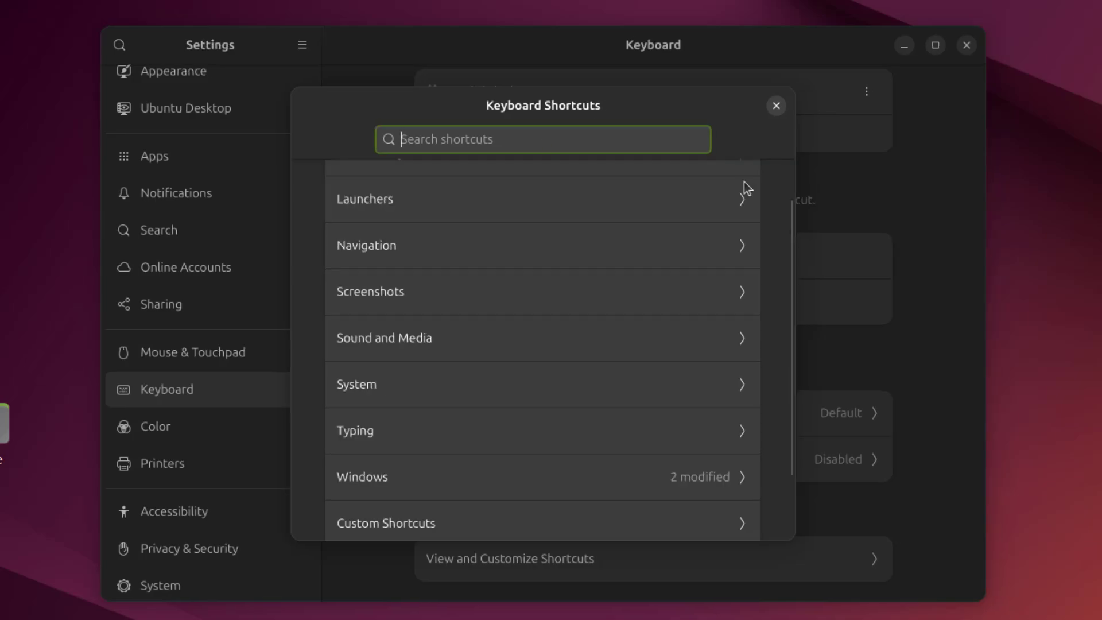
click(483, 287)
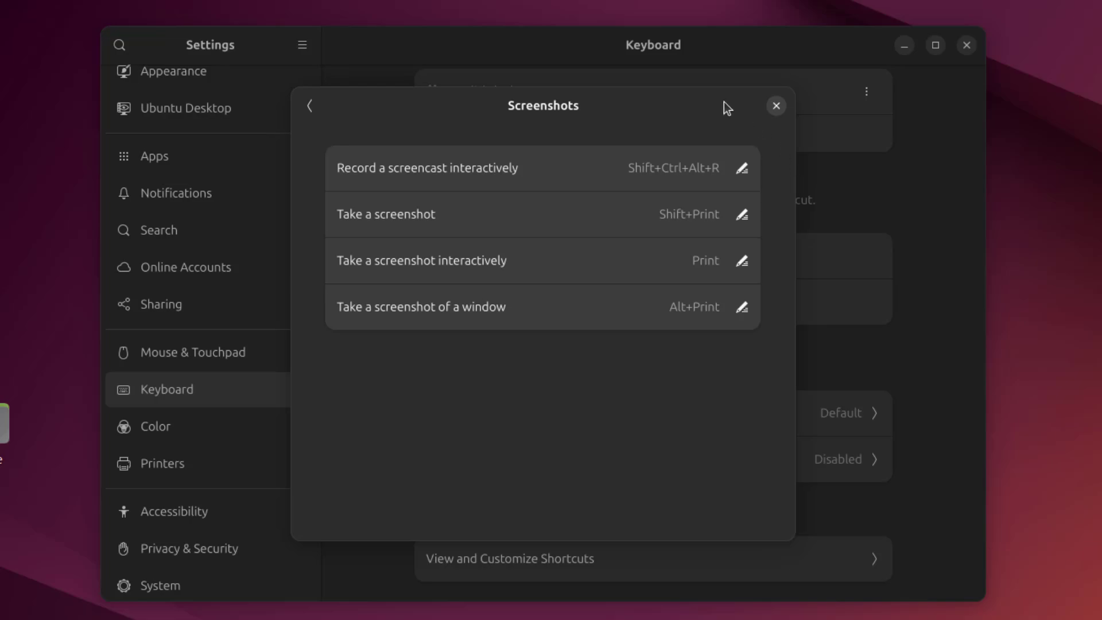
click(701, 214)
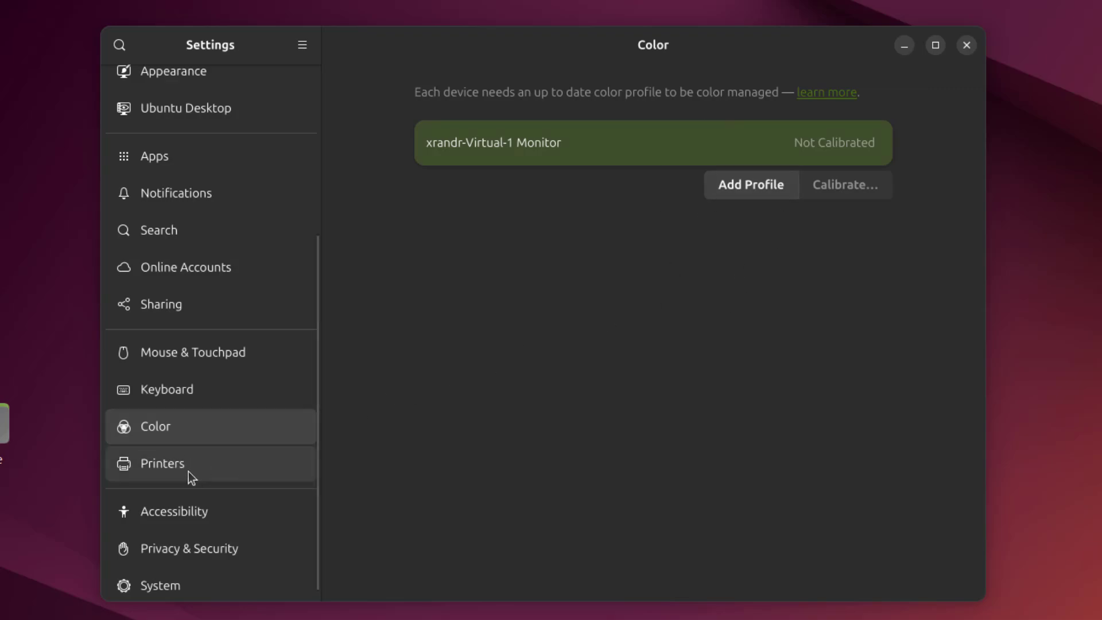
Switch on Always Show Accessibility Menu on the Accessibility page, ending with it enabled
click(202, 513)
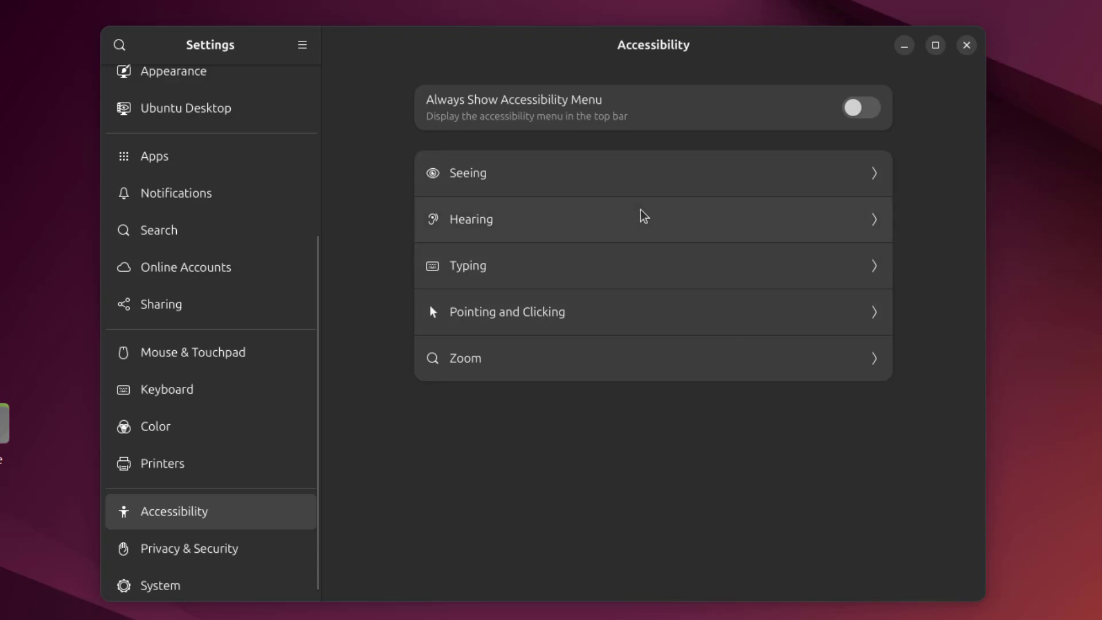
click(877, 115)
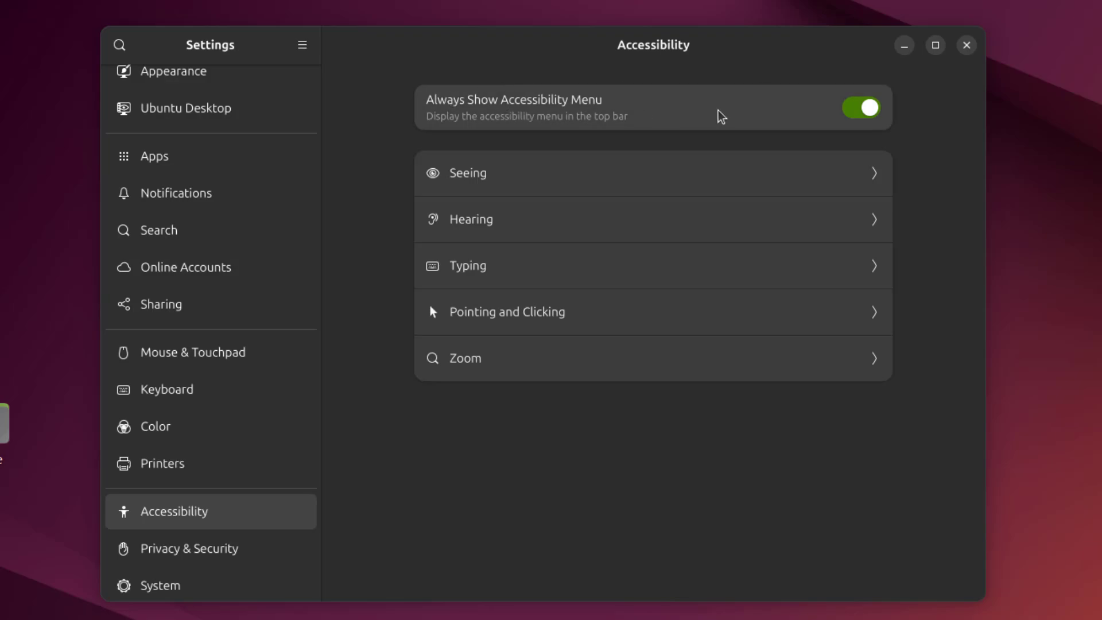
click(851, 112)
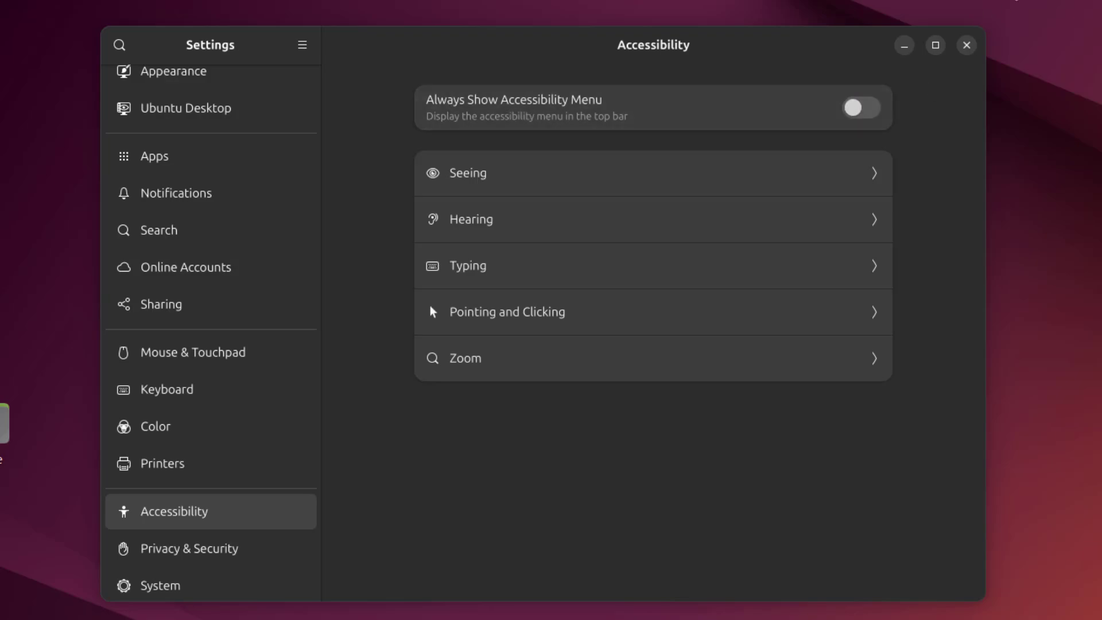
click(882, 114)
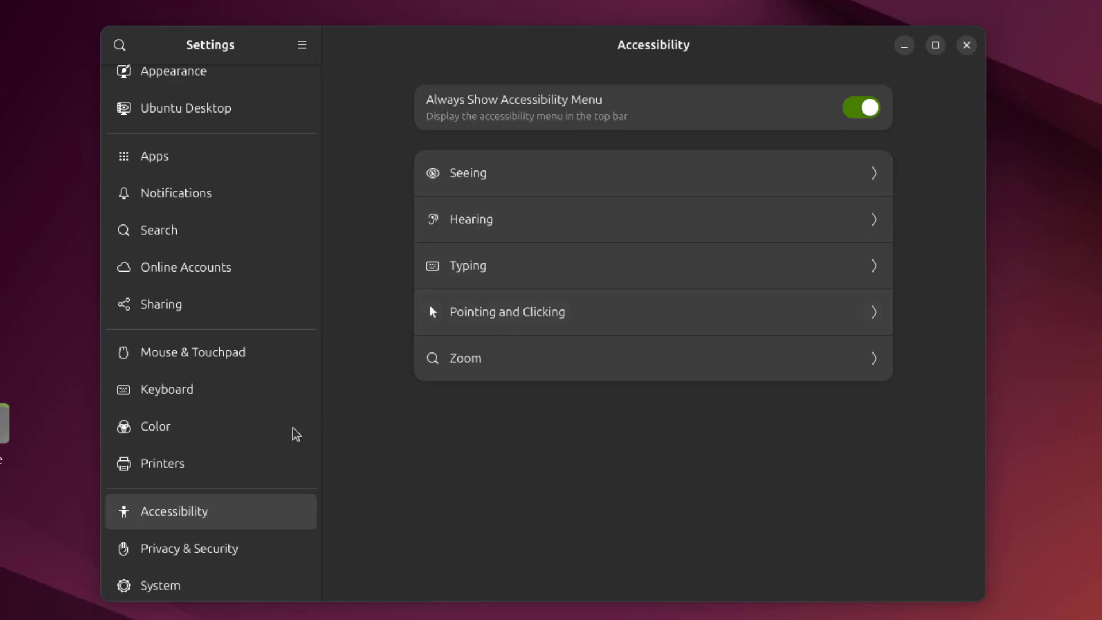
Open Privacy & Security and glance at the Connectivity settings
click(210, 552)
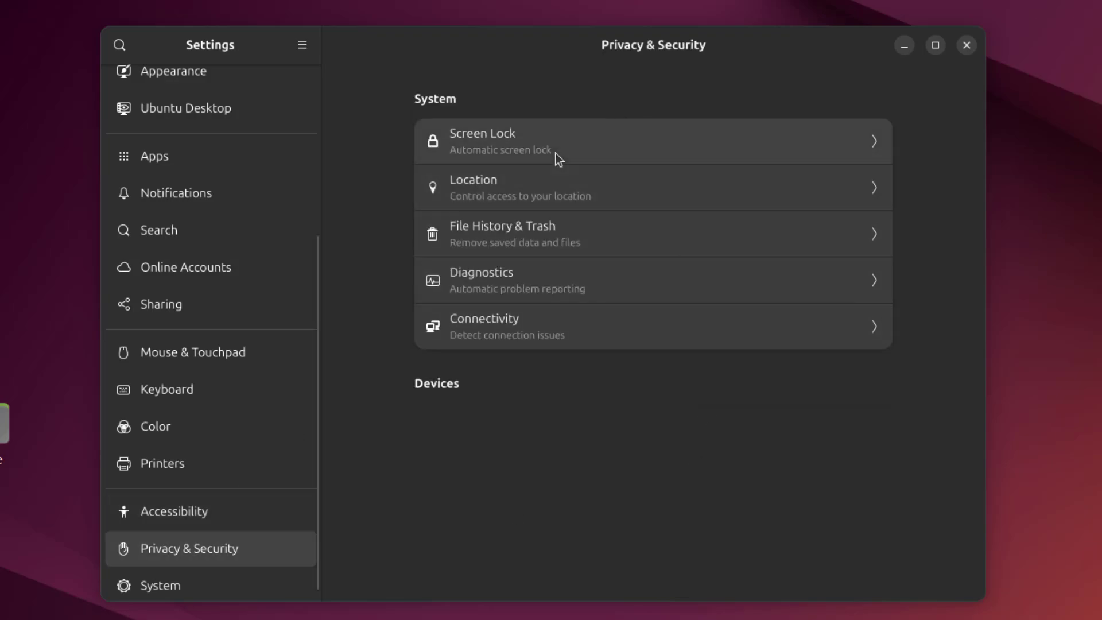
click(491, 329)
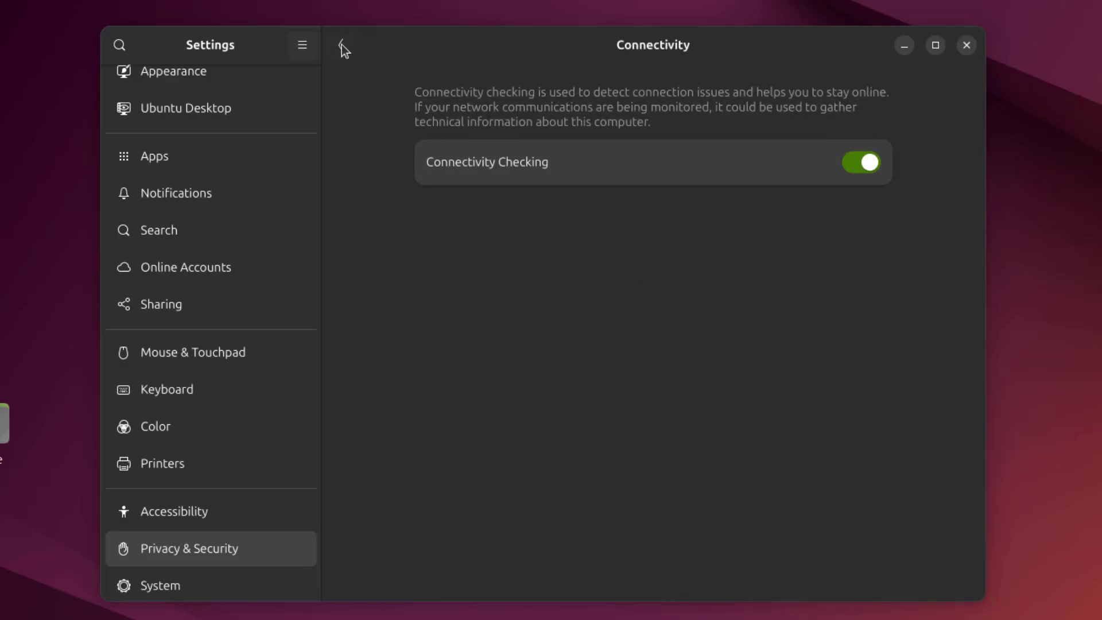
click(341, 45)
In Screen Lock, keep the 5-minute blank screen delay and automatic screen lock on
click(498, 147)
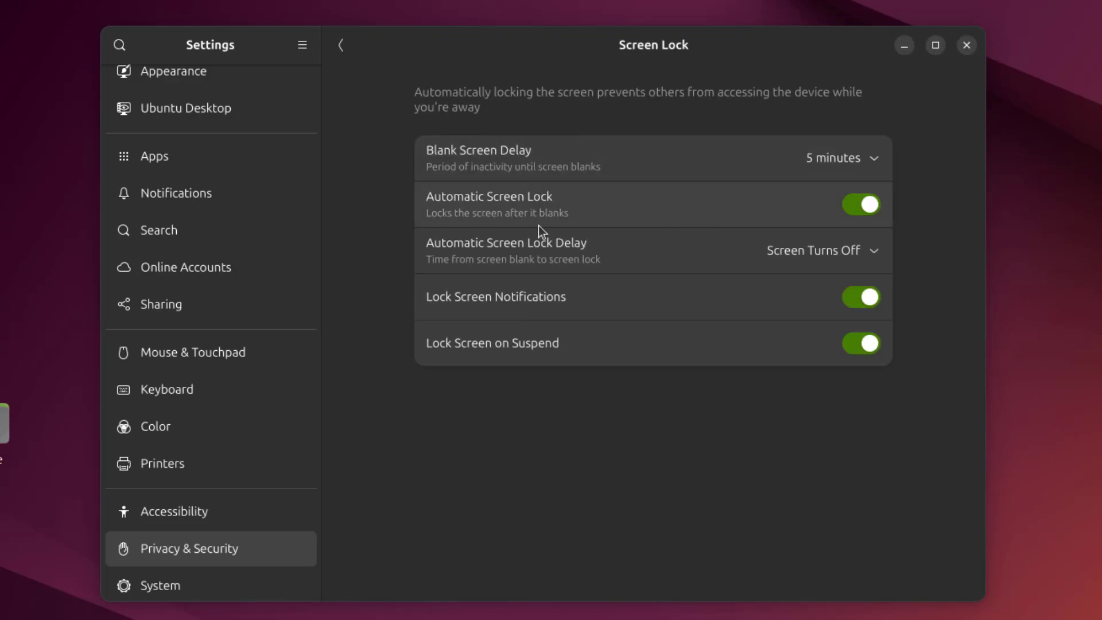
click(849, 160)
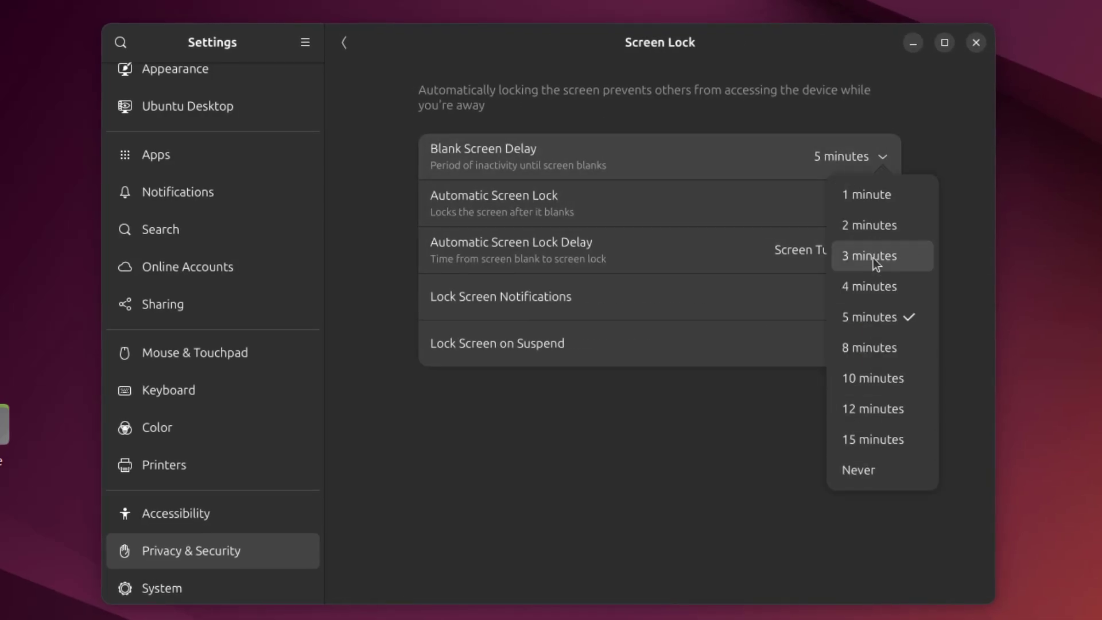
click(683, 47)
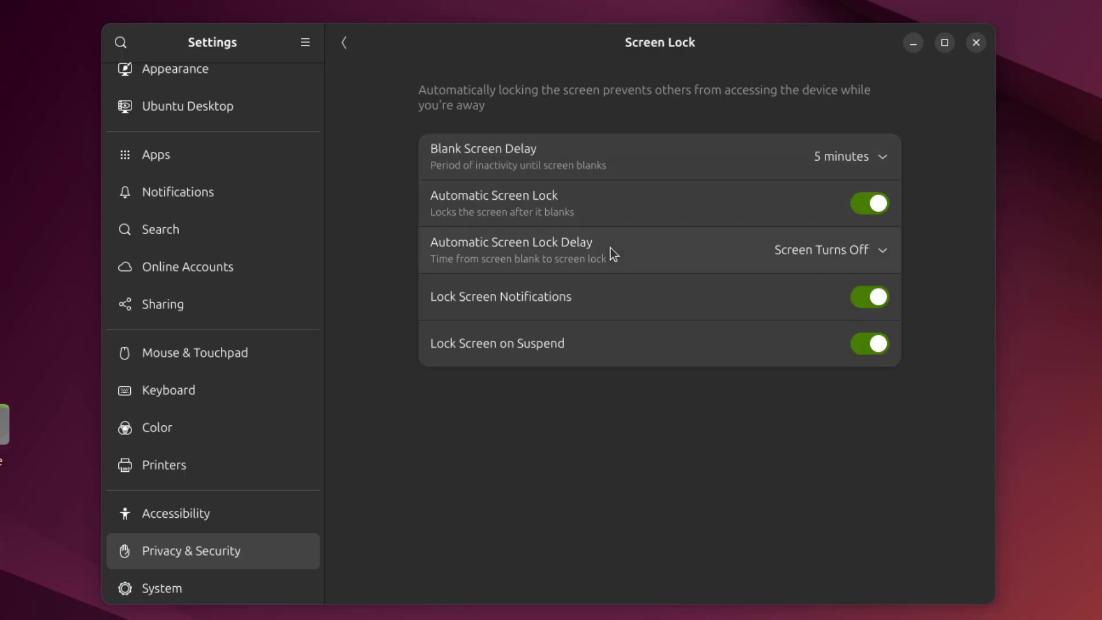
click(869, 203)
click(879, 207)
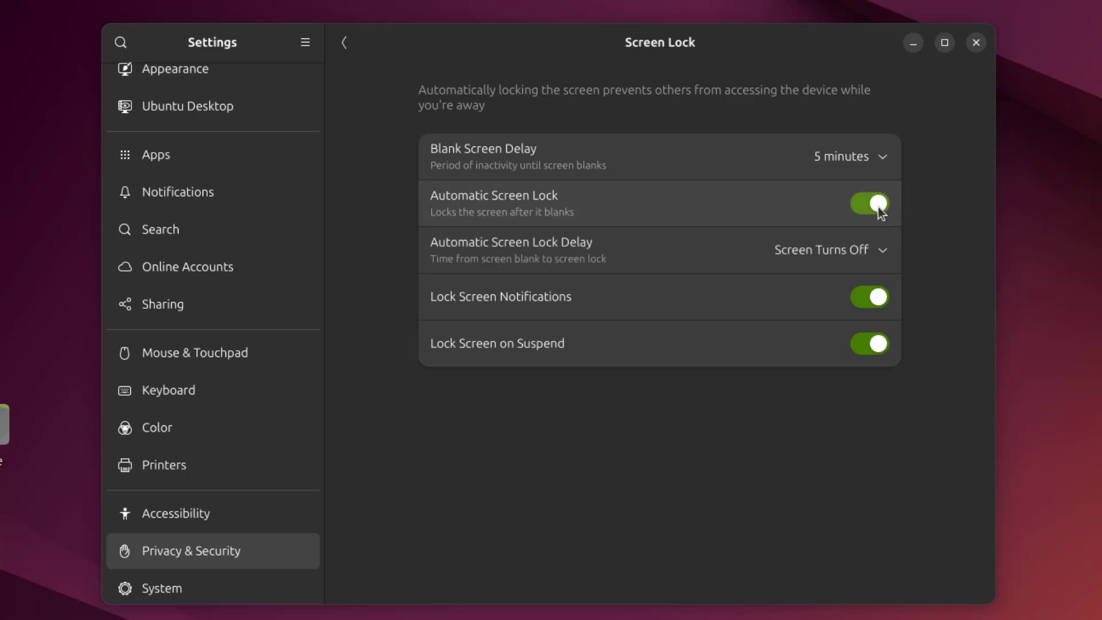
Leave the screen lock delay unchanged and switch off Lock Screen Notifications
click(788, 254)
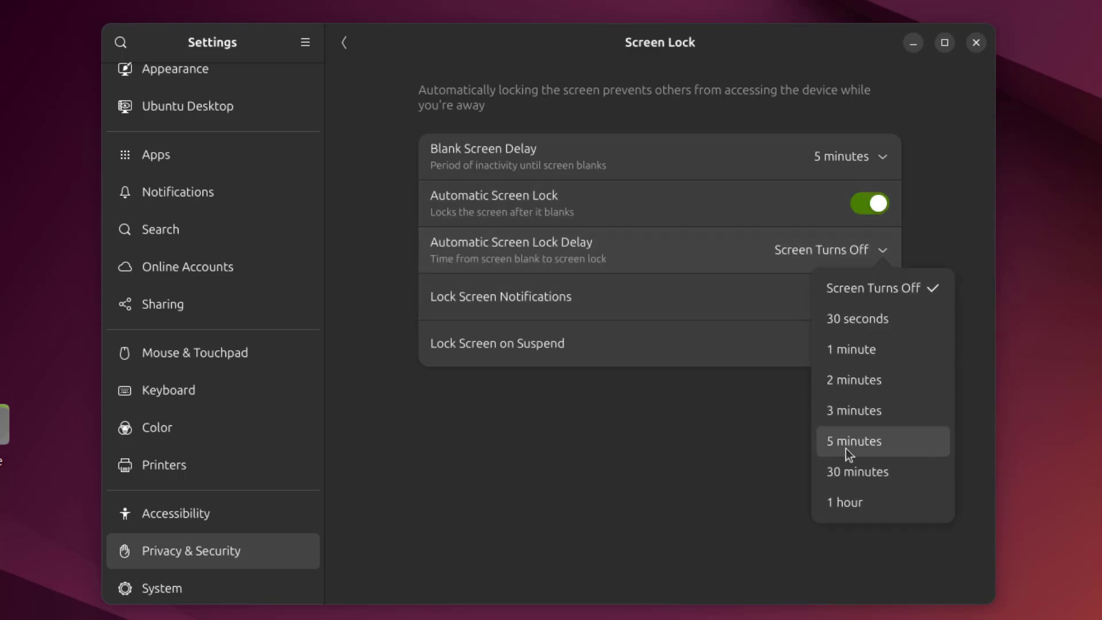
click(762, 293)
click(763, 303)
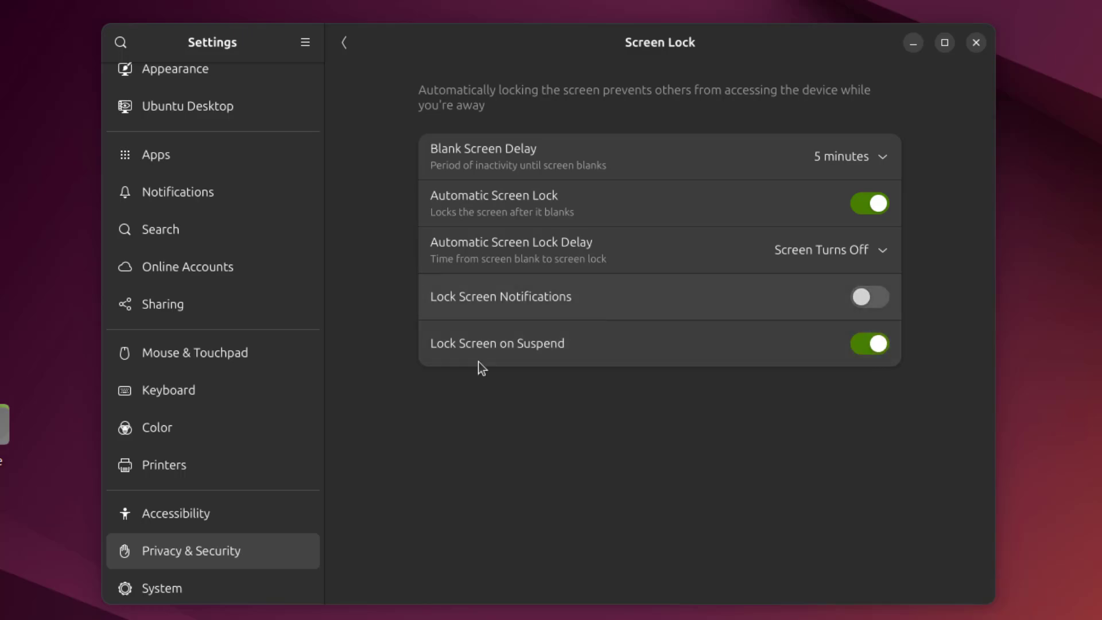
click(223, 583)
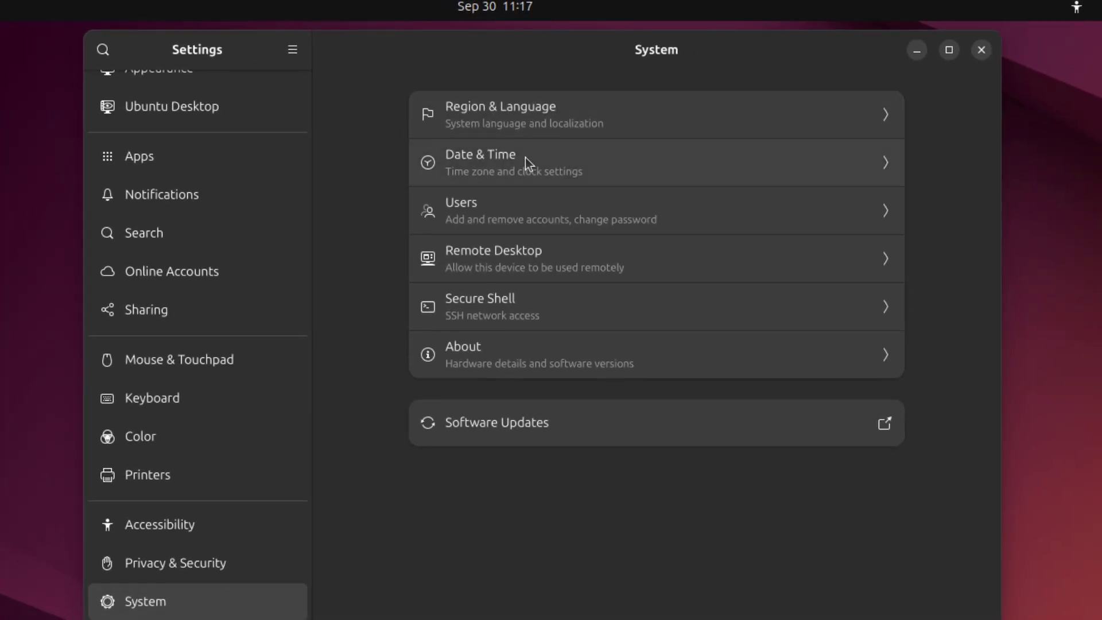
Open Region & Language, showing English (United States) language and United States formats
click(525, 119)
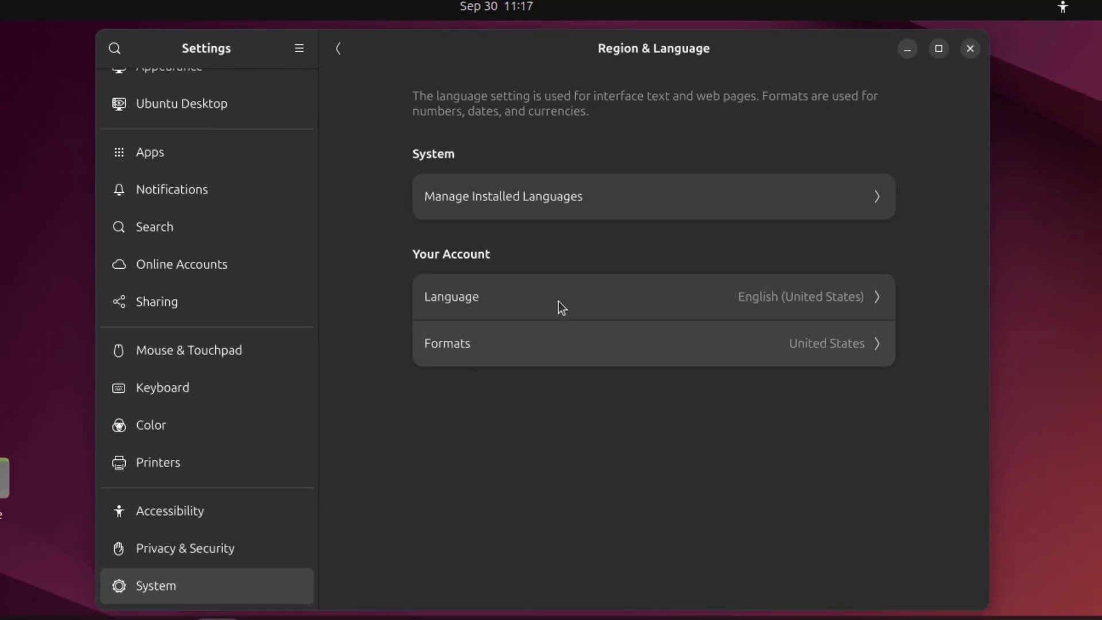
Look over the Date & Time settings and return to the System list
click(340, 50)
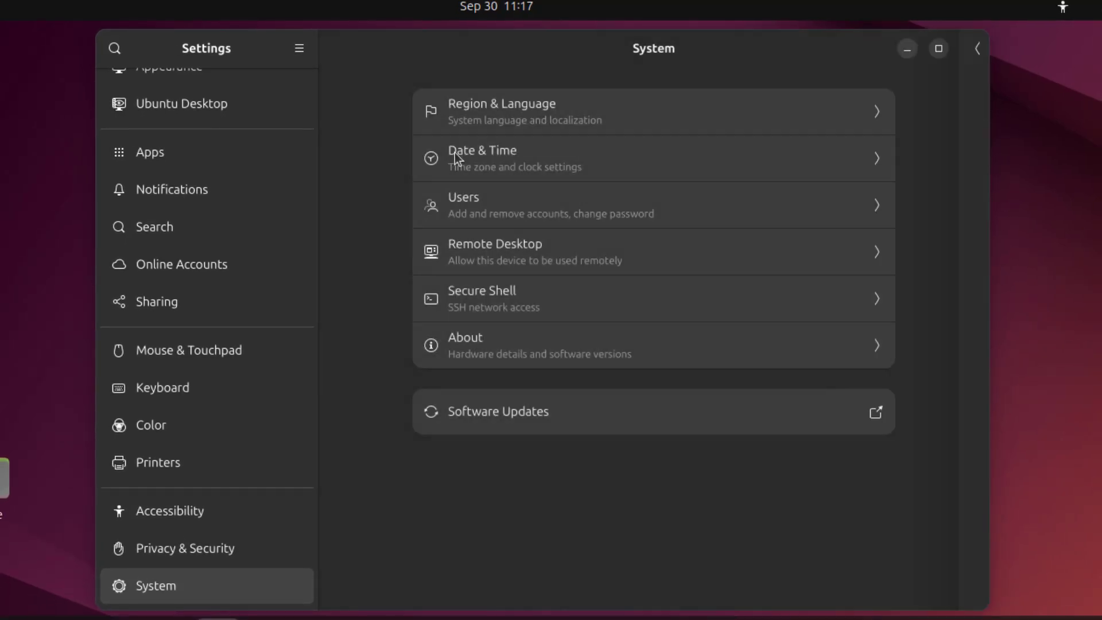
click(502, 159)
scroll(830, 300, down, 1)
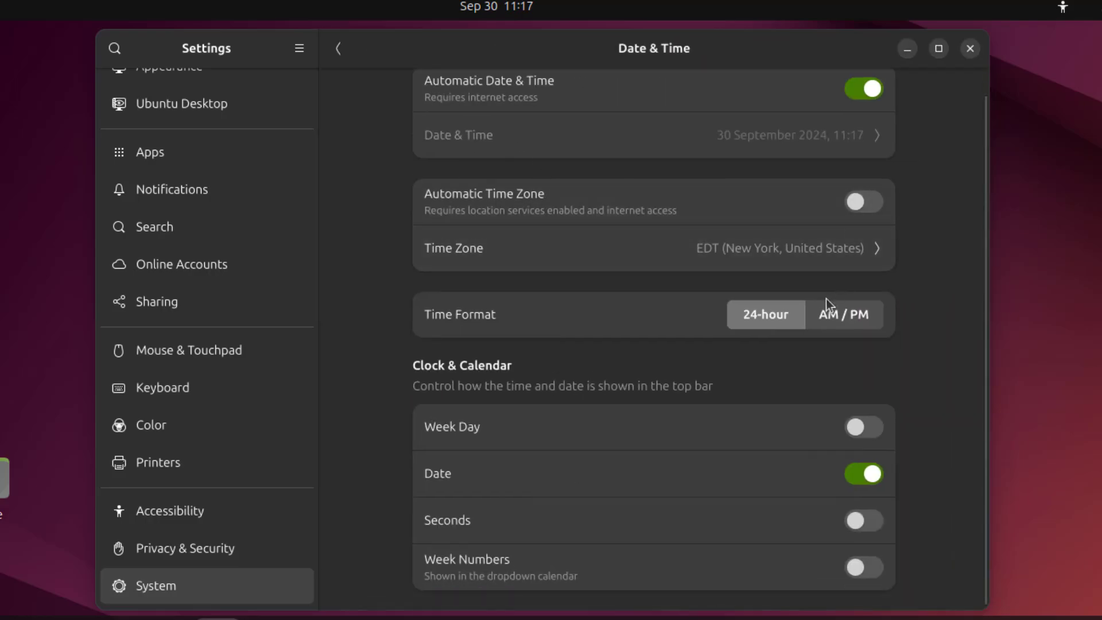
scroll(825, 298, up, 1)
click(339, 48)
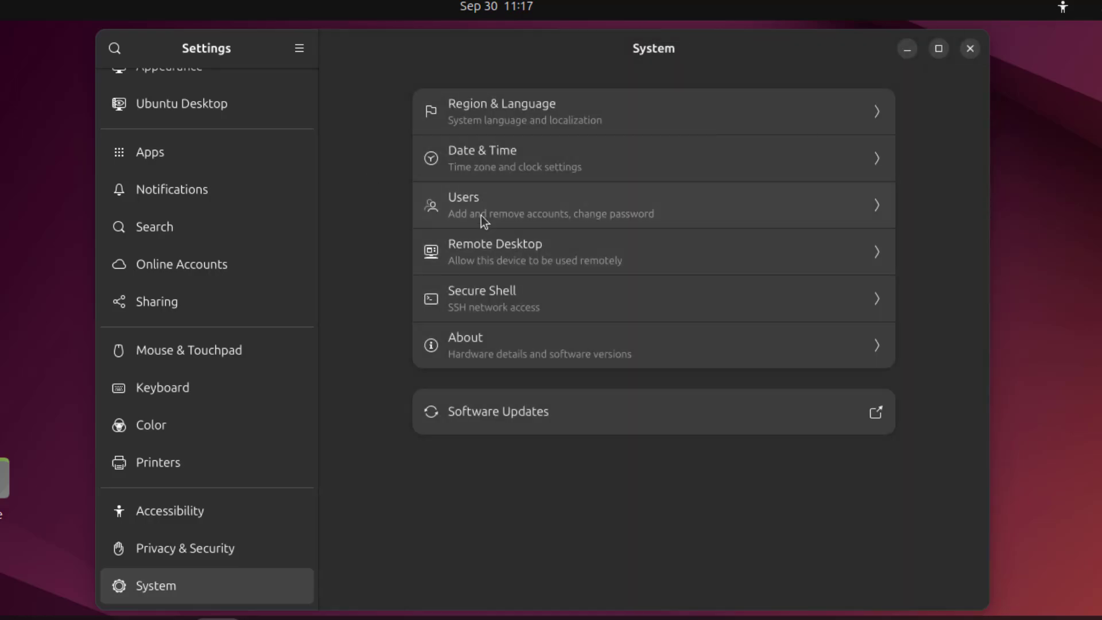
Unlock Users with the account password, then dismiss the Add User form unchanged
click(491, 215)
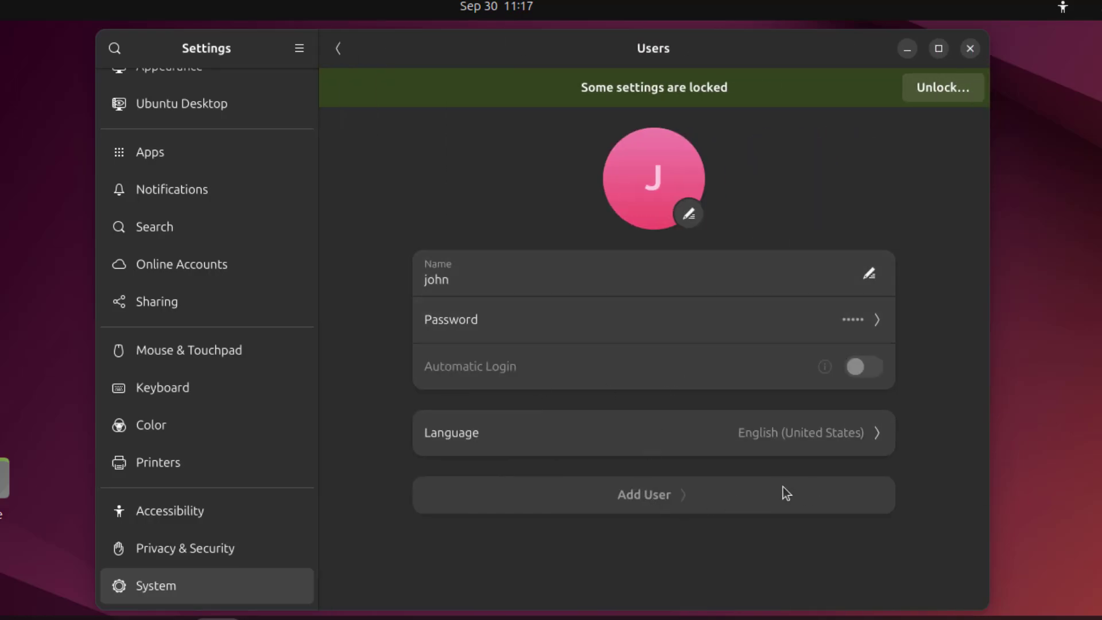
click(928, 92)
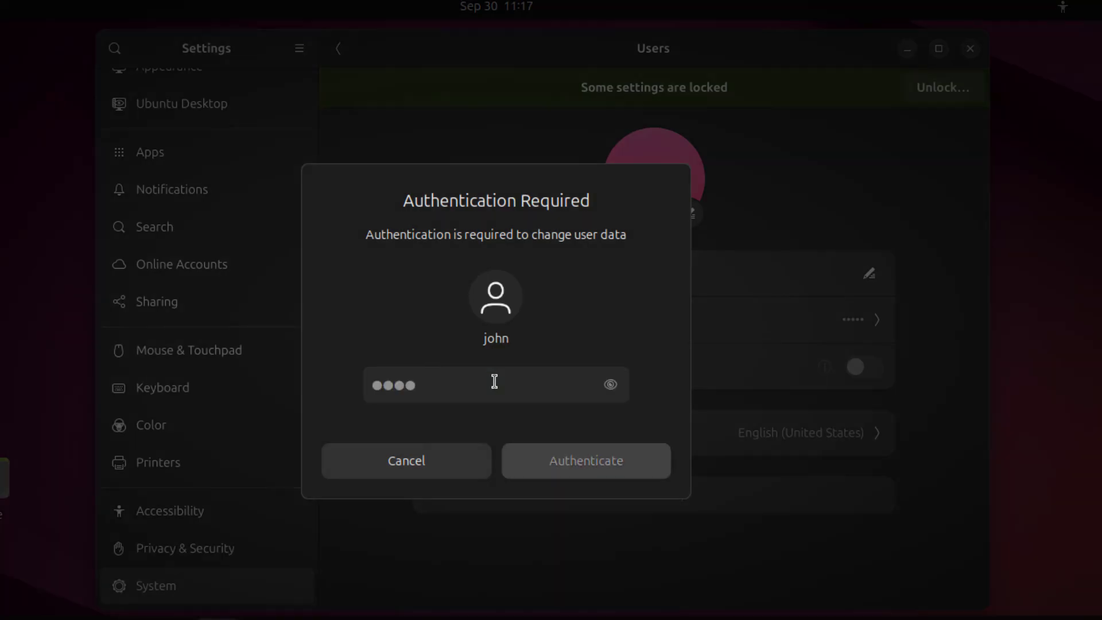
key(Return)
click(619, 453)
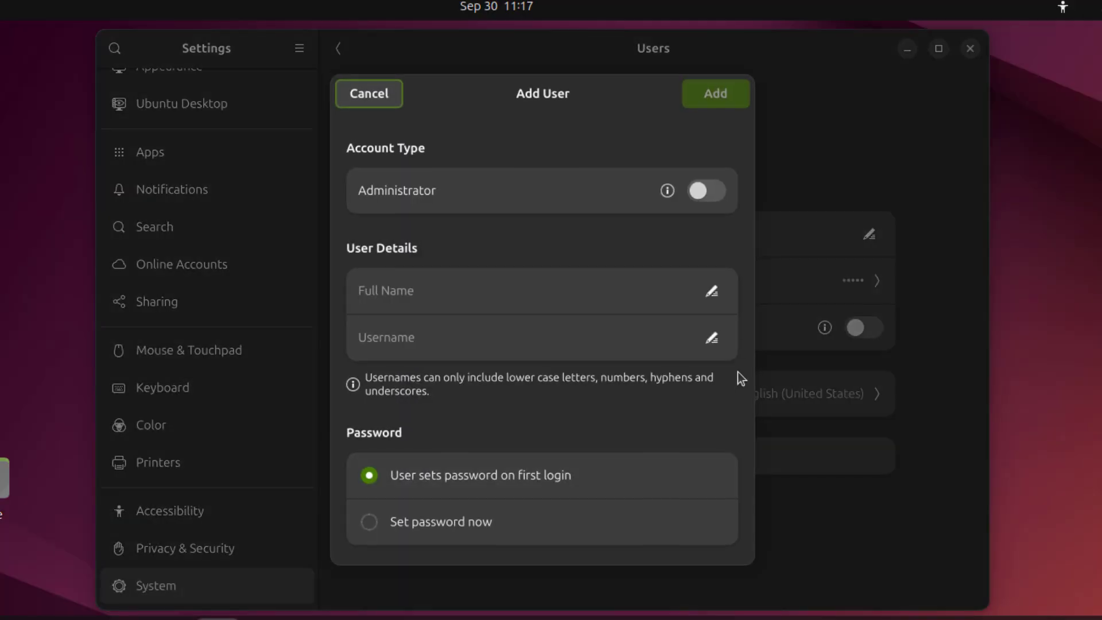
key(Escape)
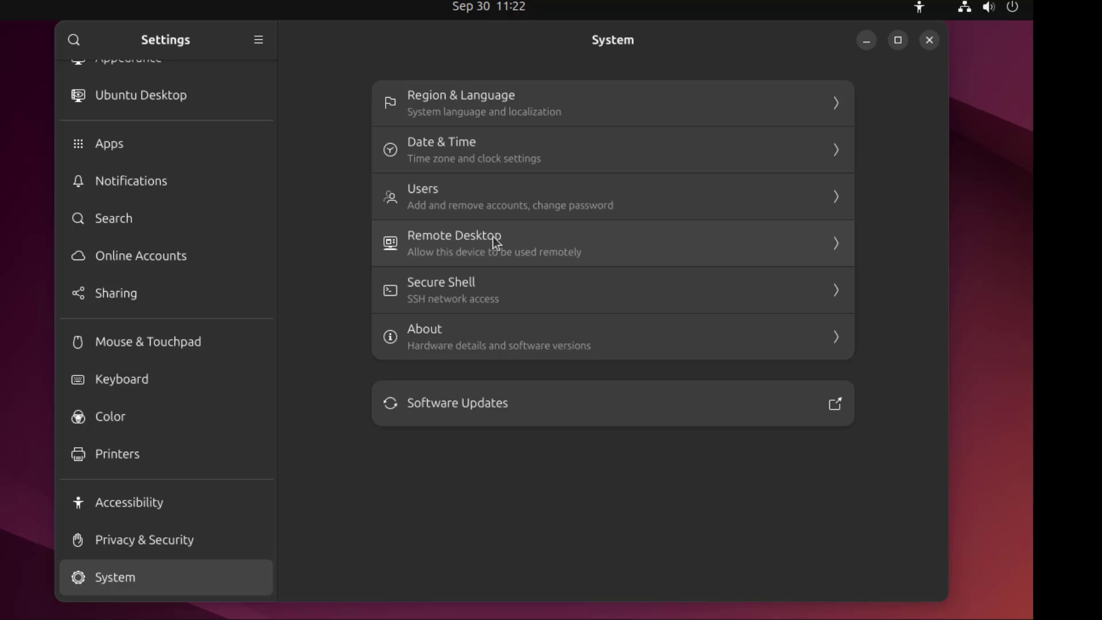
Look over the Remote Desktop settings and switch to the Remote Login section
click(496, 243)
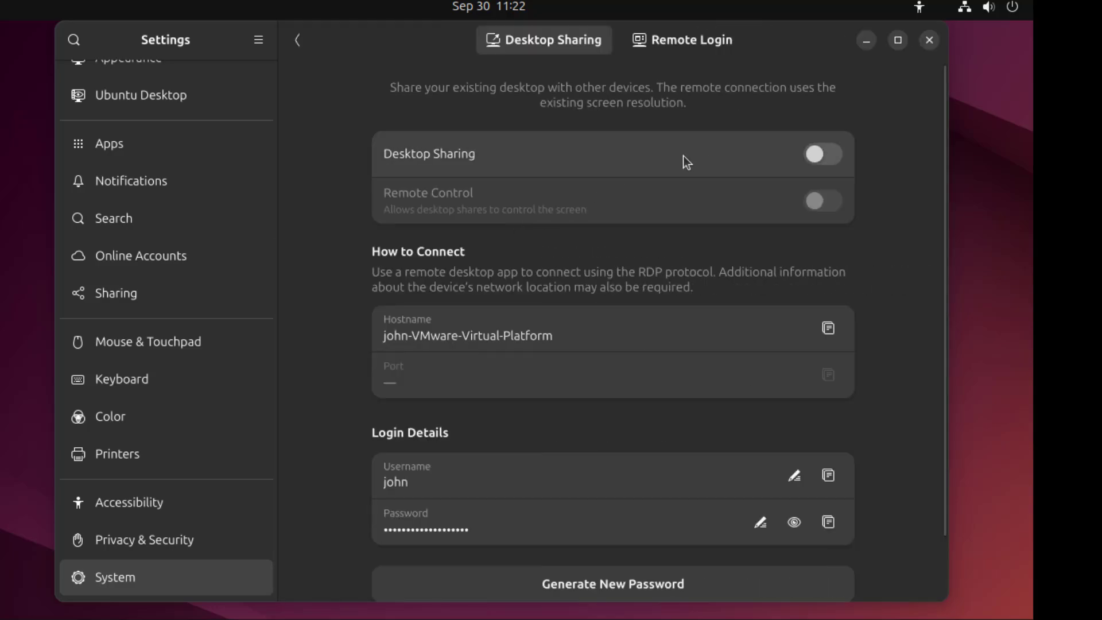
scroll(636, 178, down, 3)
scroll(636, 178, up, 3)
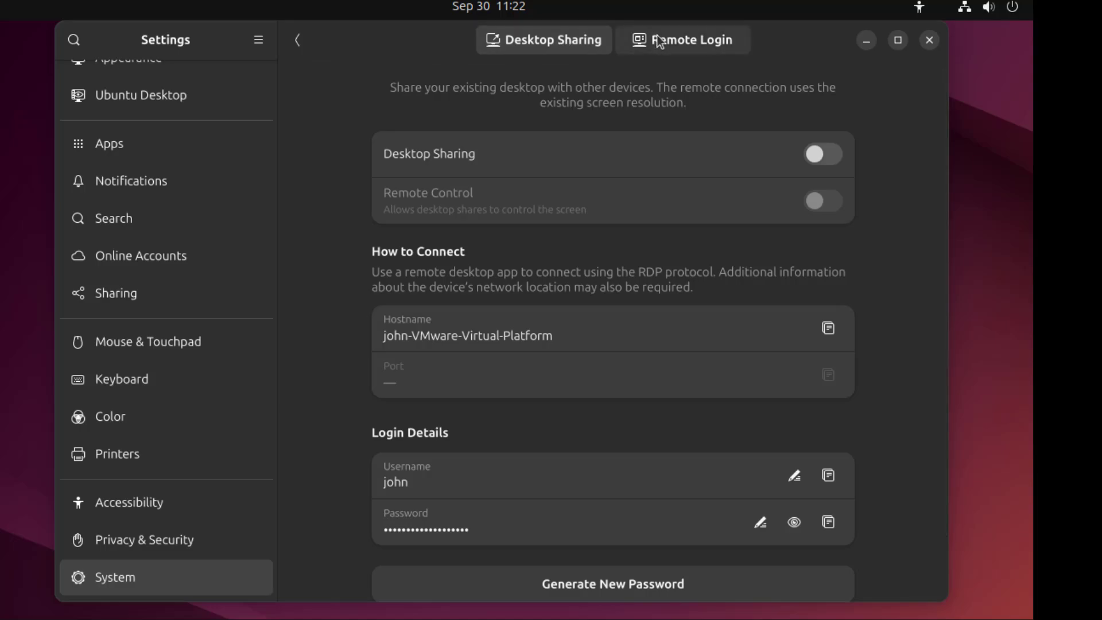
scroll(561, 246, down, 3)
scroll(588, 249, up, 3)
click(679, 46)
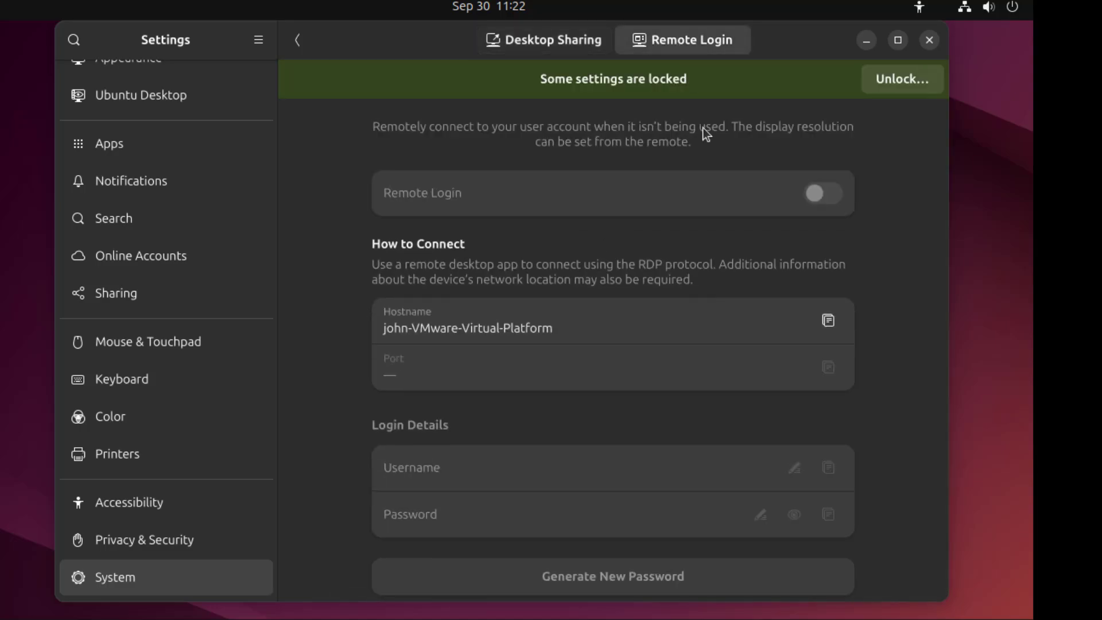
Unlock Remote Login by entering the account password
click(879, 77)
text(password)
key(Return)
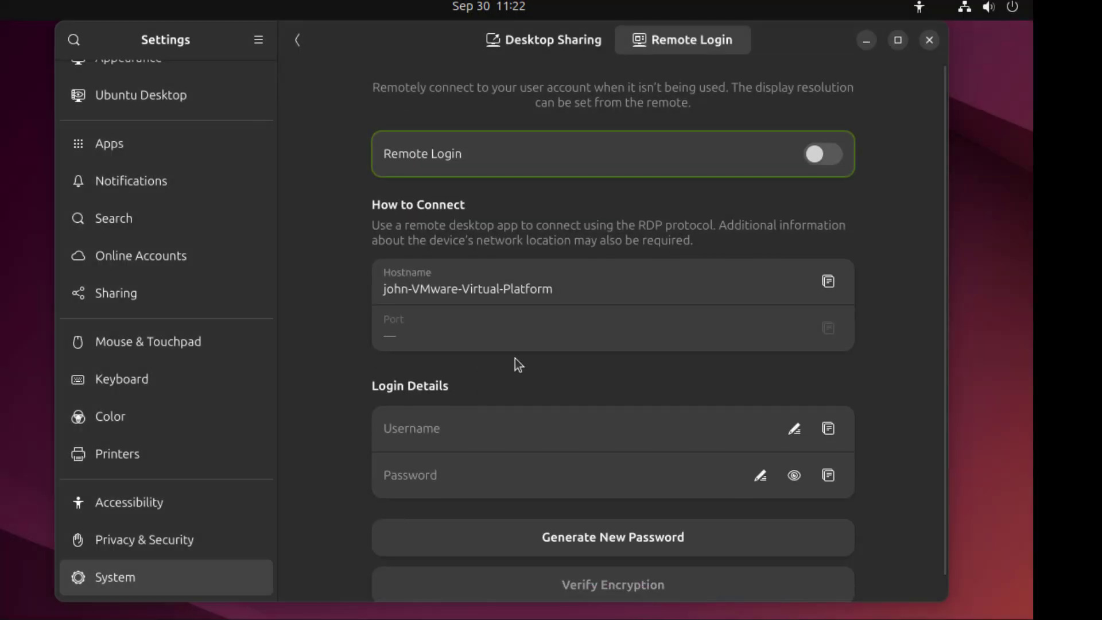
scroll(634, 234, down, 1)
Generate several new remote login passwords, reveal one, and return to System
click(741, 419)
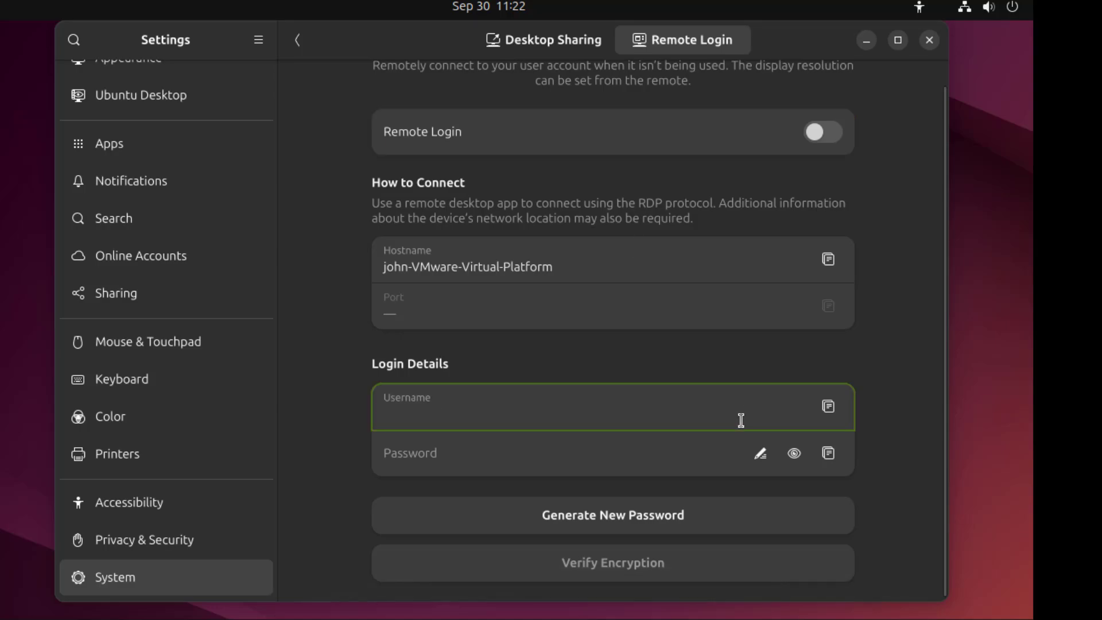
click(694, 450)
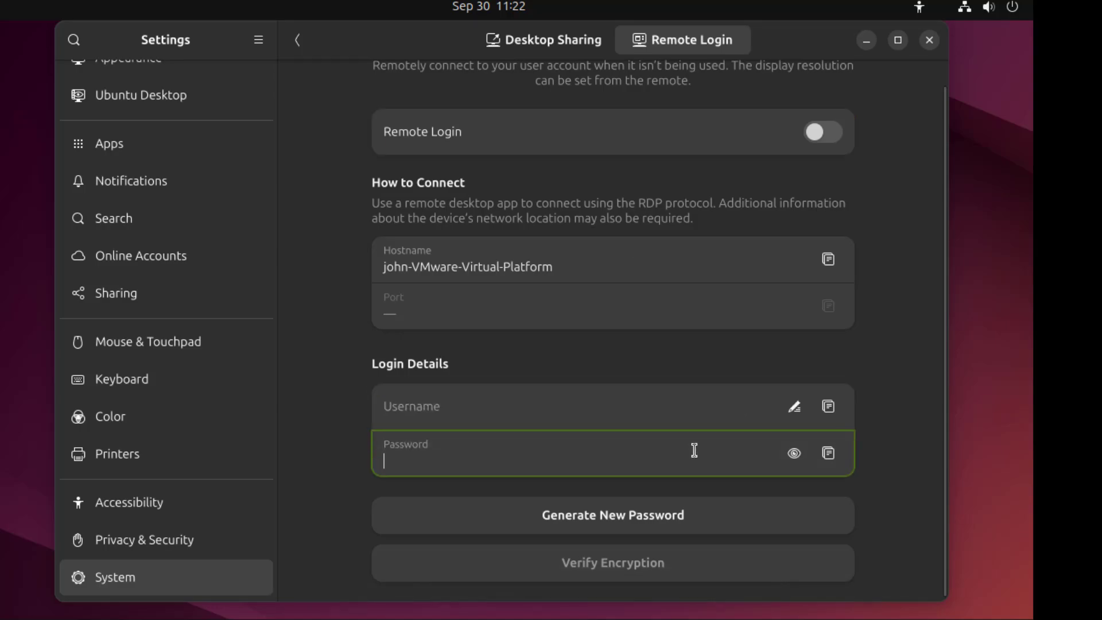
click(644, 510)
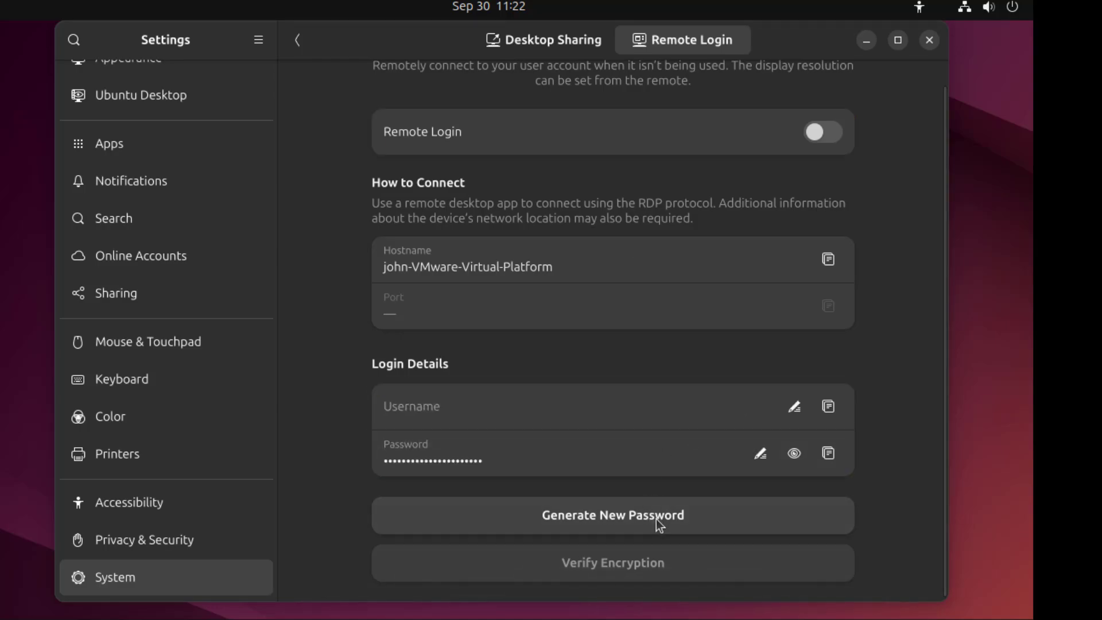
click(658, 520)
click(796, 457)
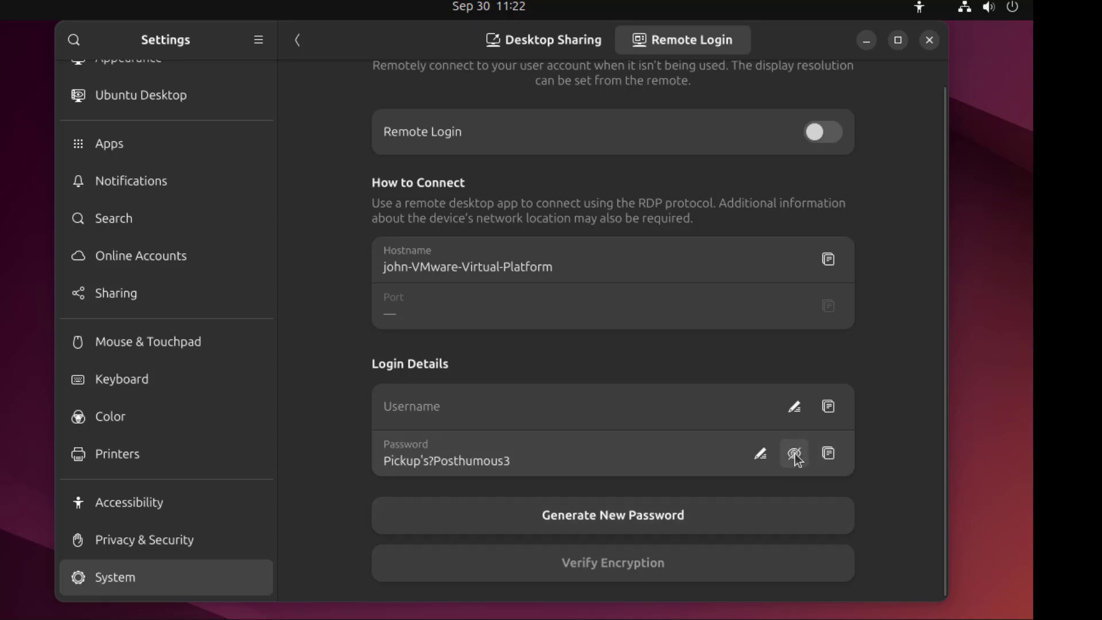
click(670, 515)
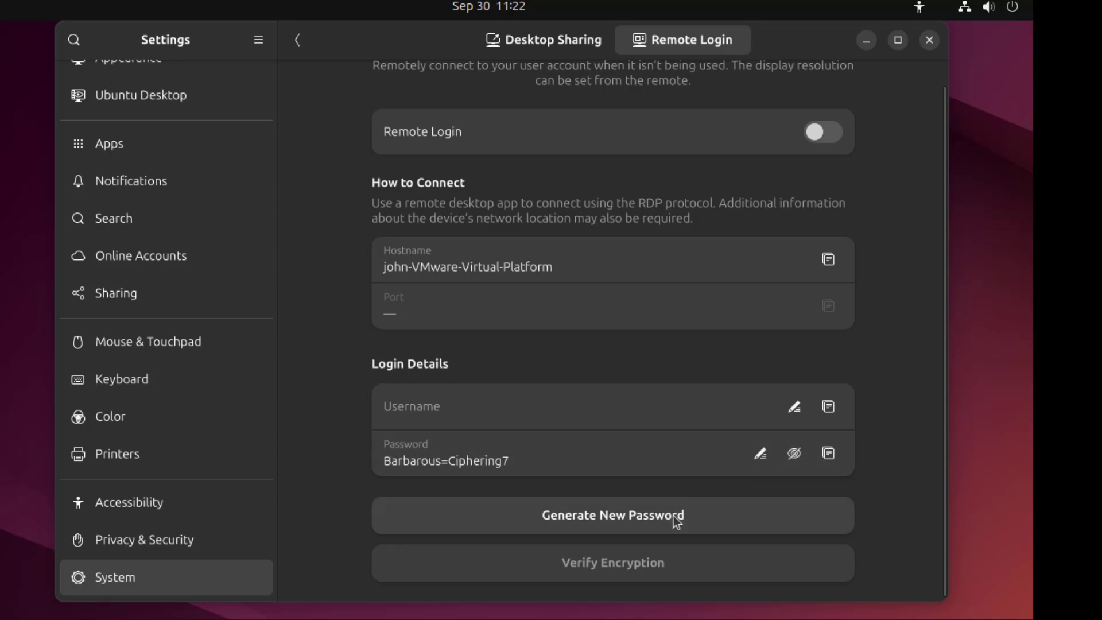
click(715, 518)
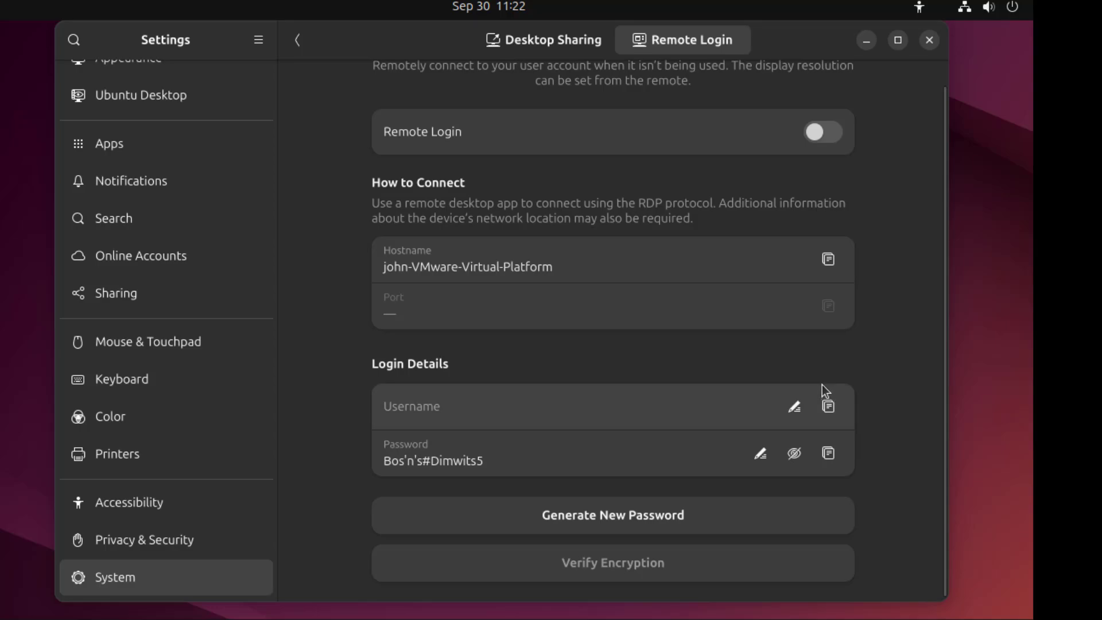
key(alt+Left)
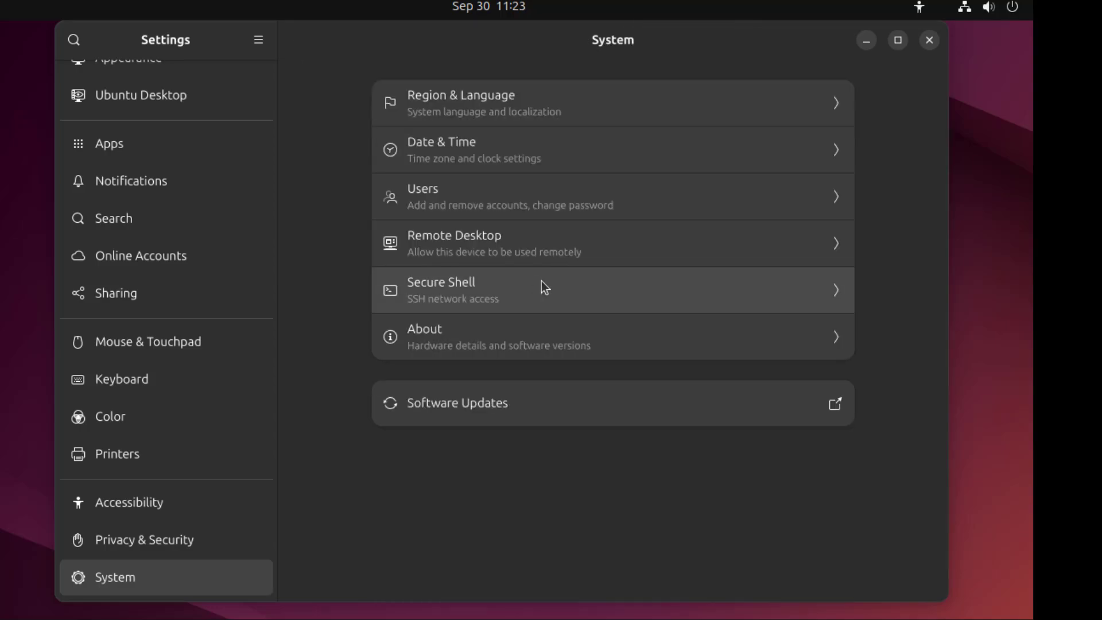
Turn on Secure Shell access, authenticating with the account password
click(539, 286)
drag(544, 224, 642, 256)
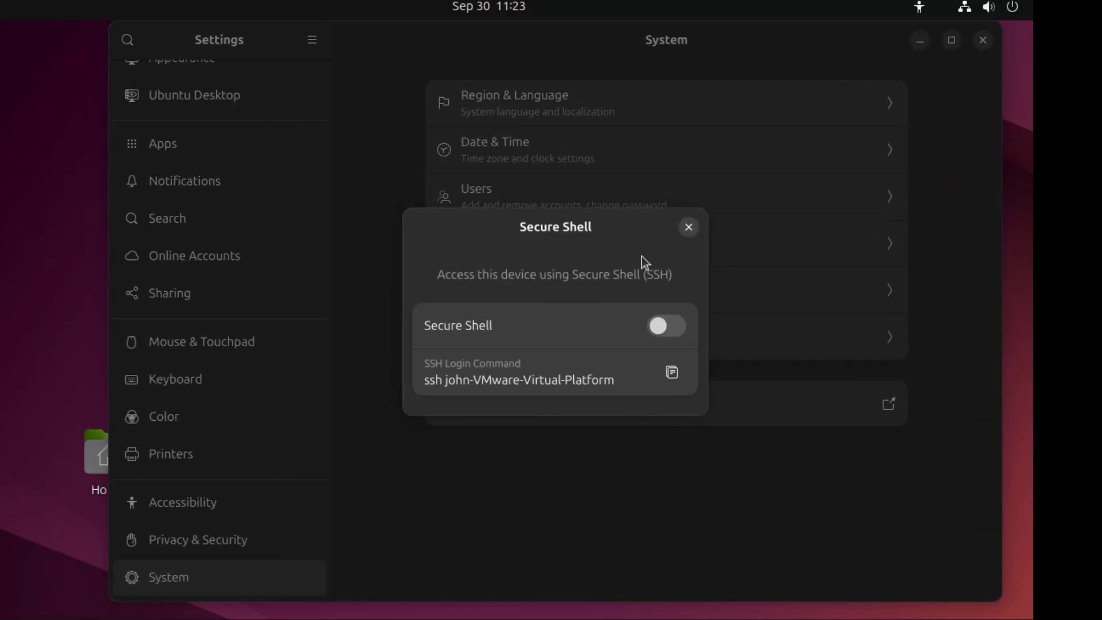
click(615, 329)
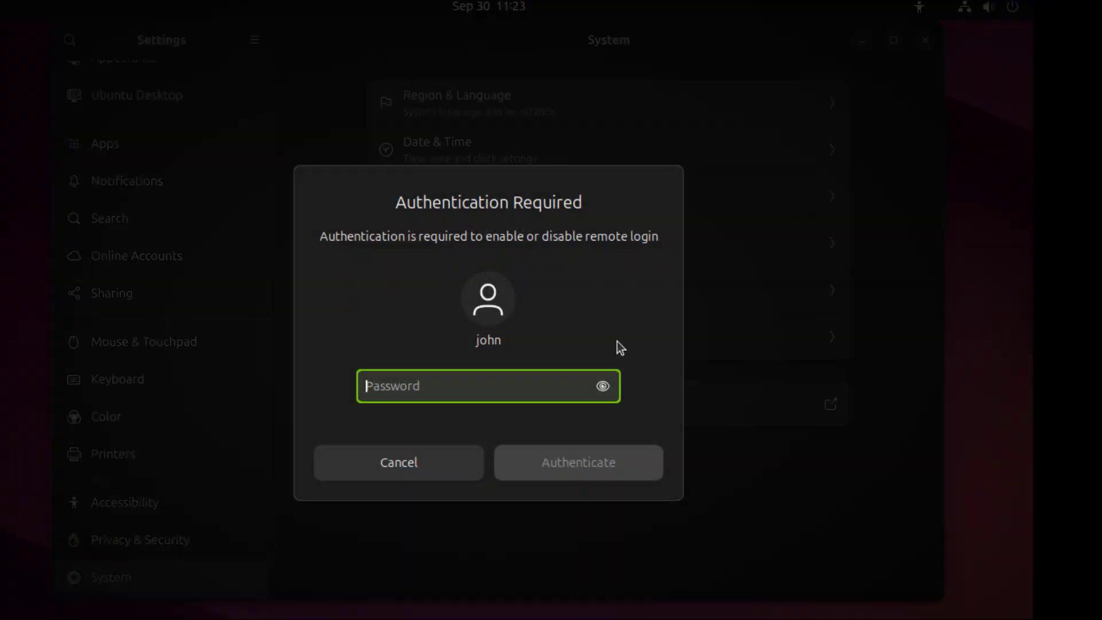
key(Return)
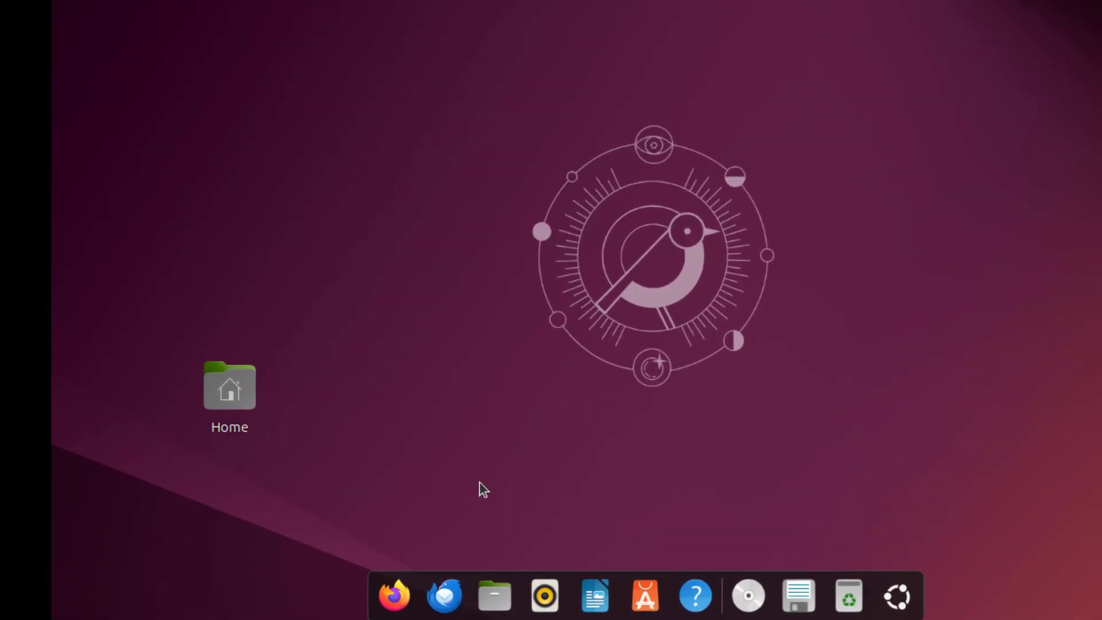
Open Firefox's App Center page from the dock and check its release channels
right_click(471, 585)
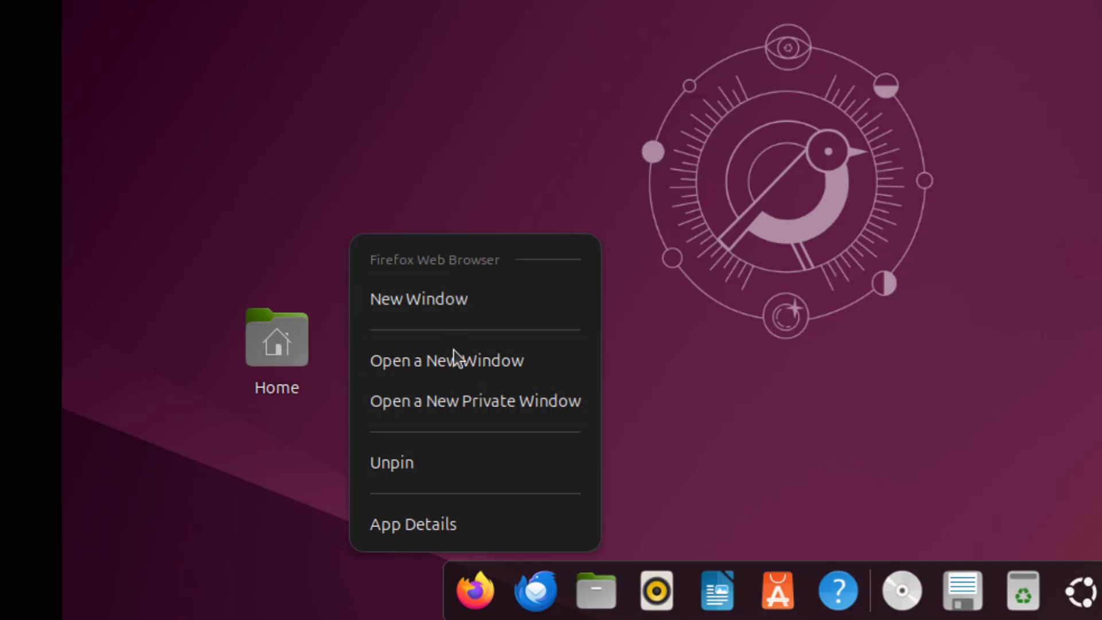
click(422, 525)
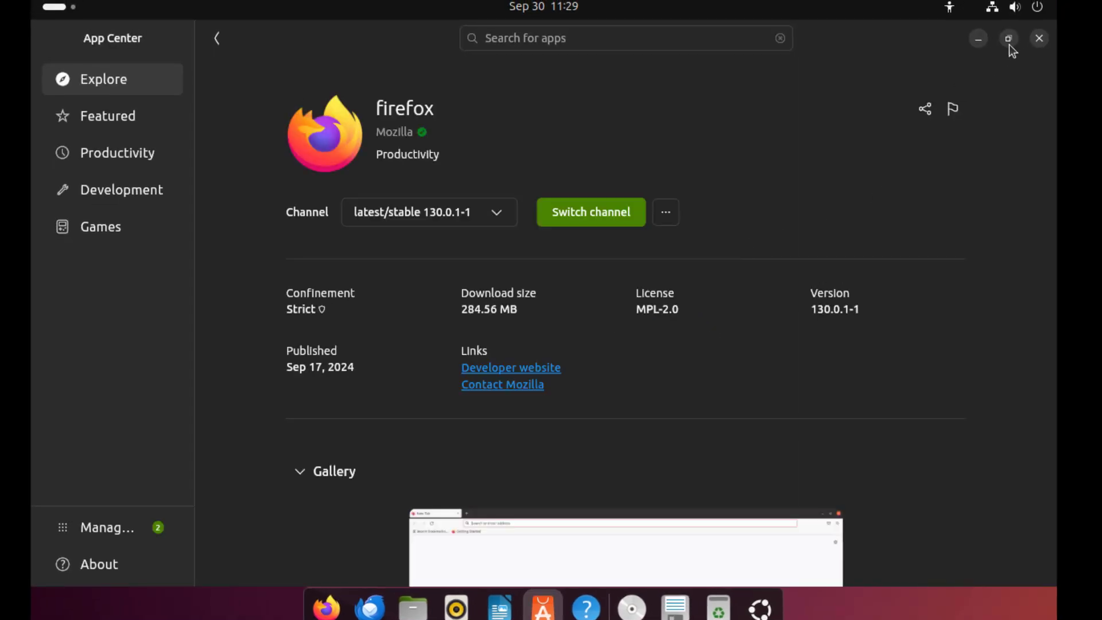
scroll(748, 229, down, 6)
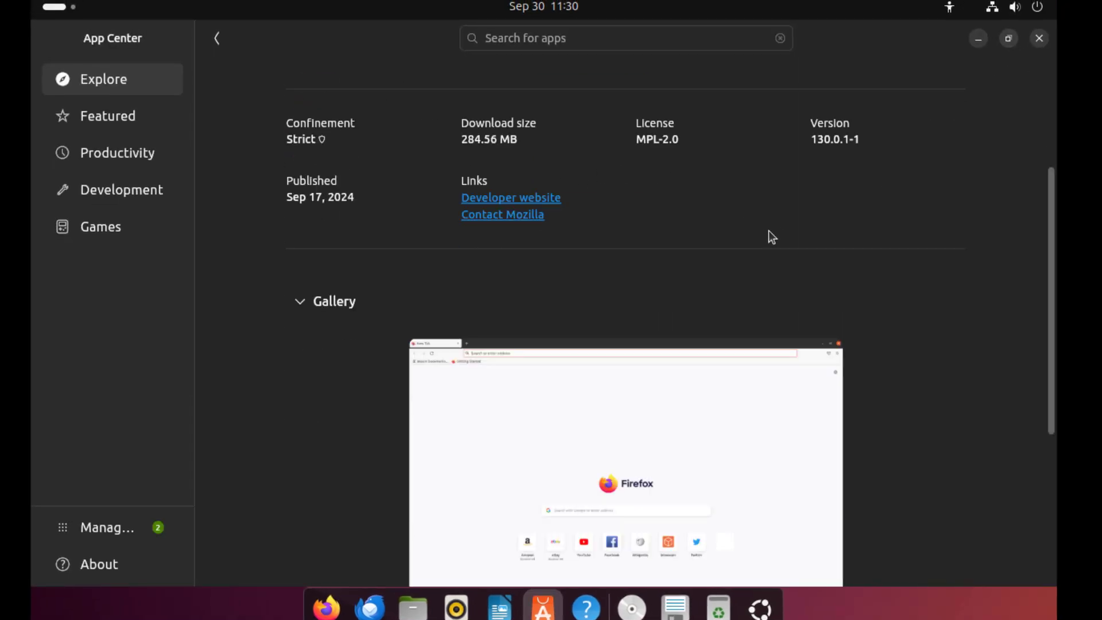
scroll(805, 242, down, 2)
scroll(854, 256, up, 8)
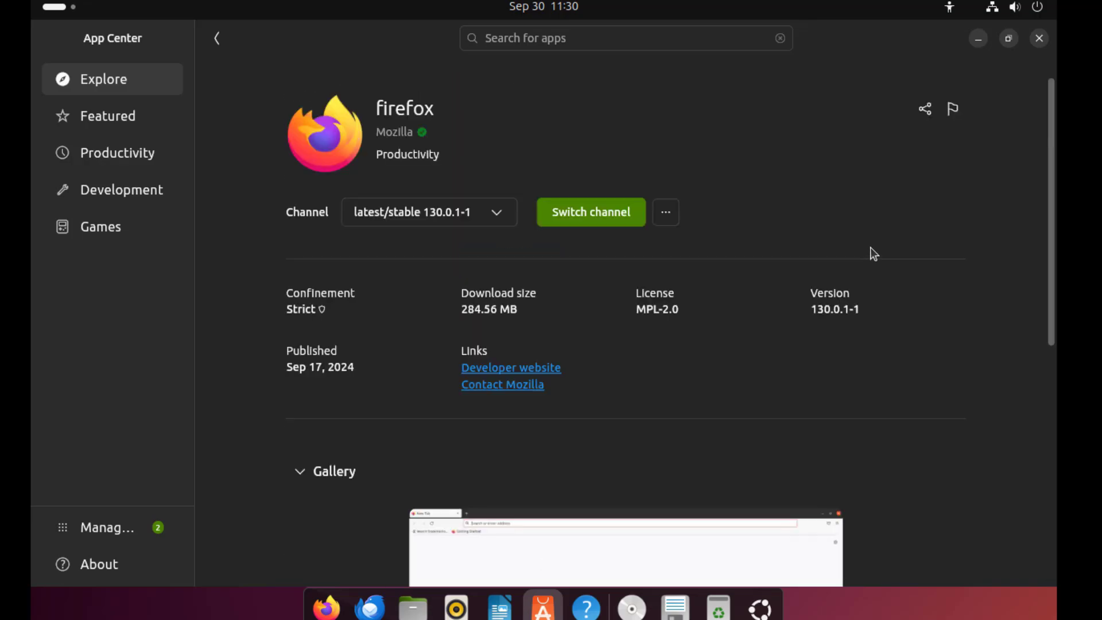
click(507, 220)
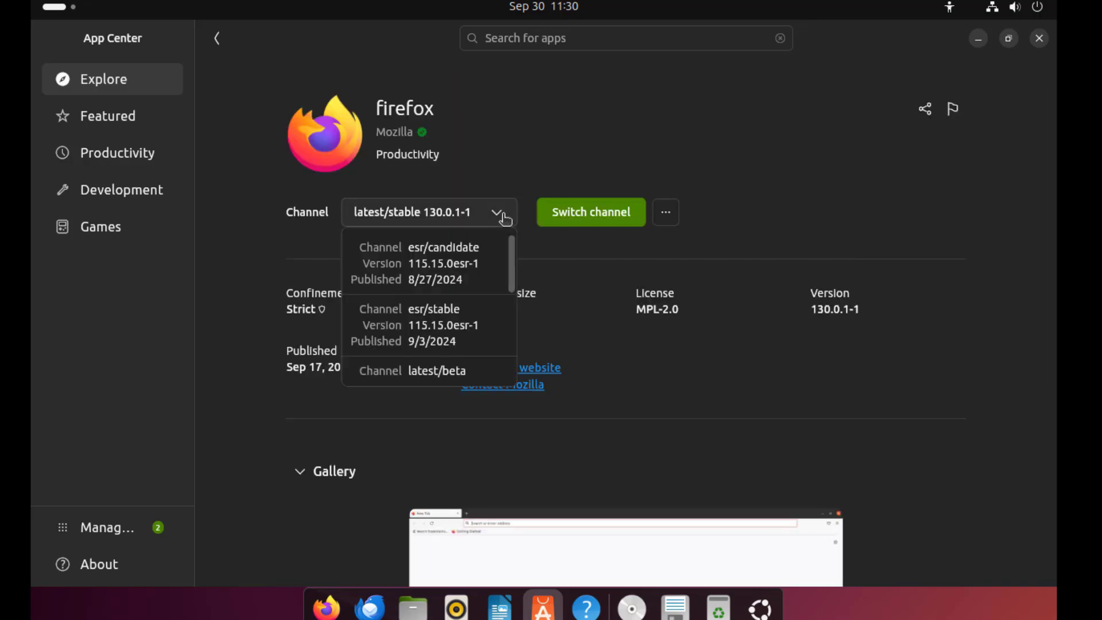
click(521, 278)
Update Firefox on the latest/stable channel, authorizing with the account password
click(666, 215)
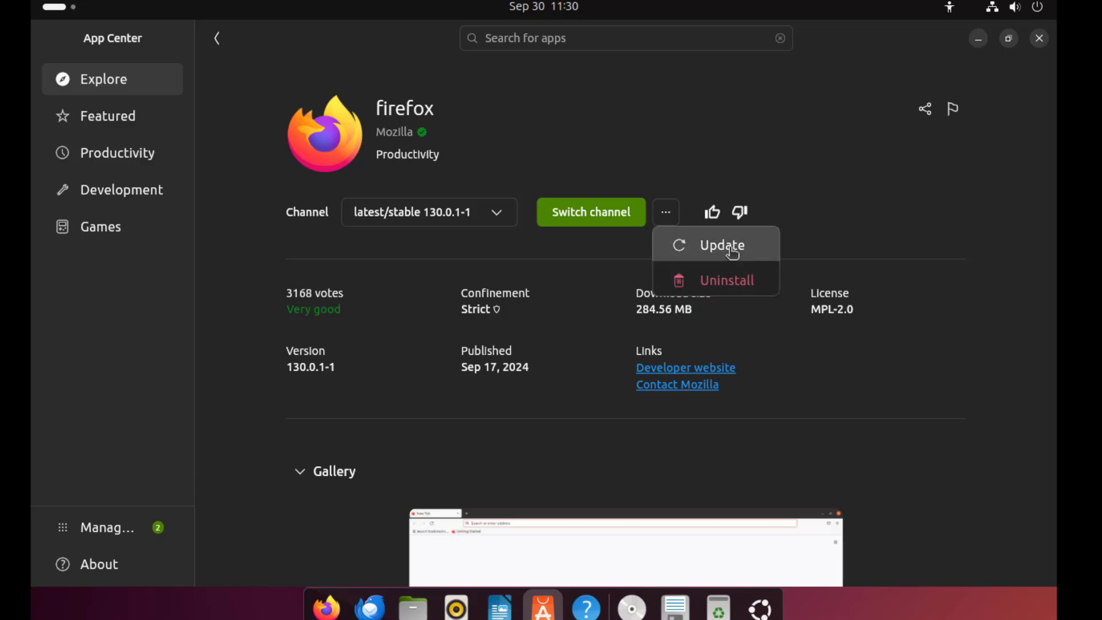
click(736, 280)
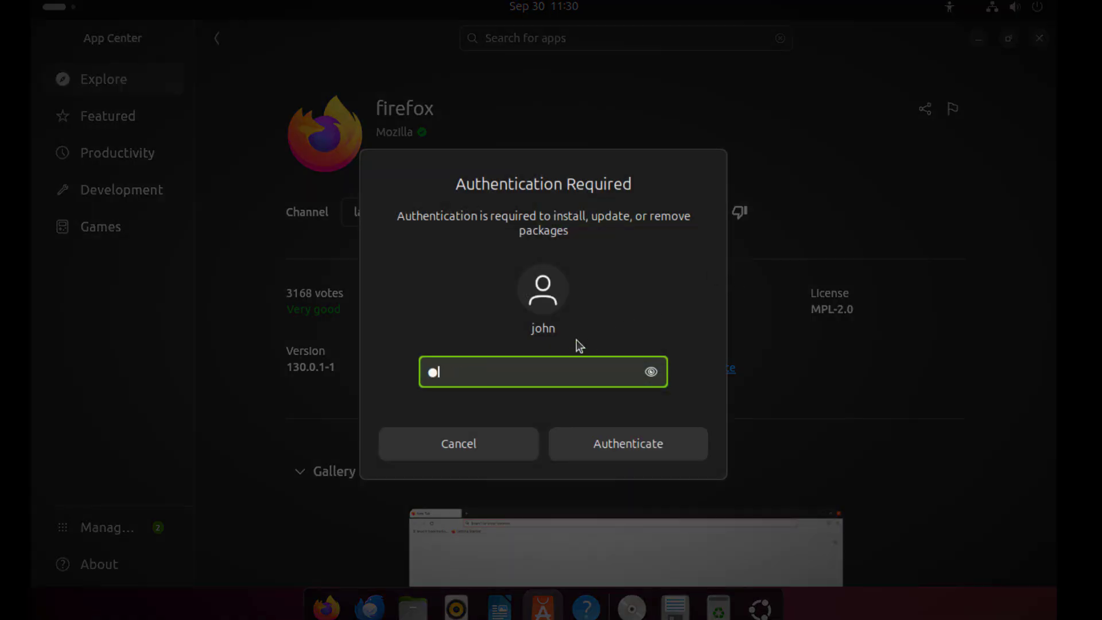
key(Return)
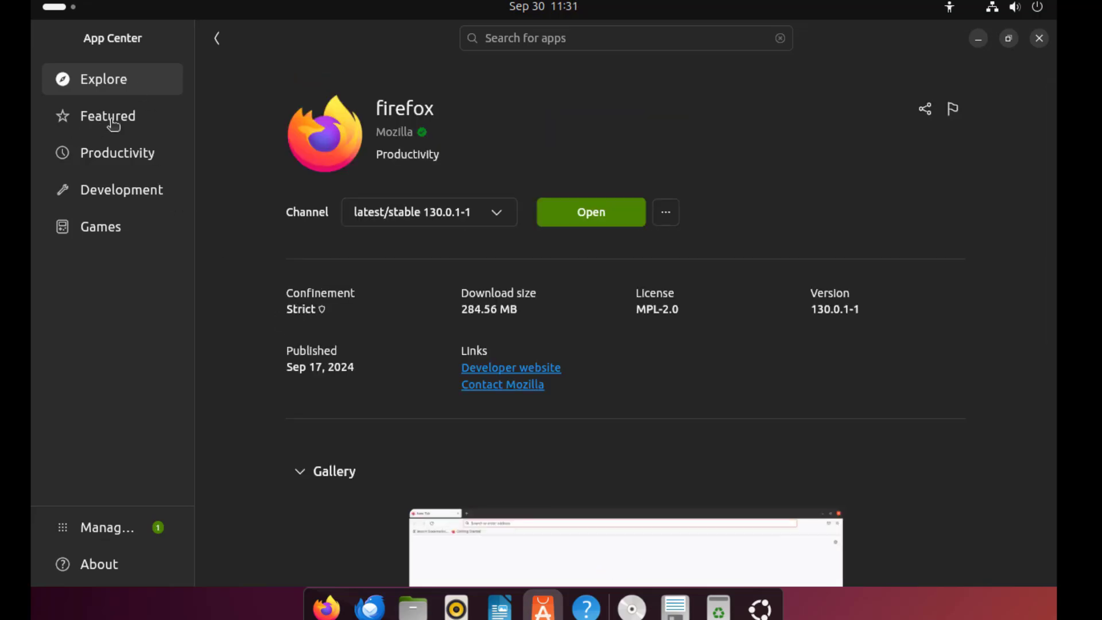
From Explore, search for 'vlc' and open the VLC snap page
click(121, 80)
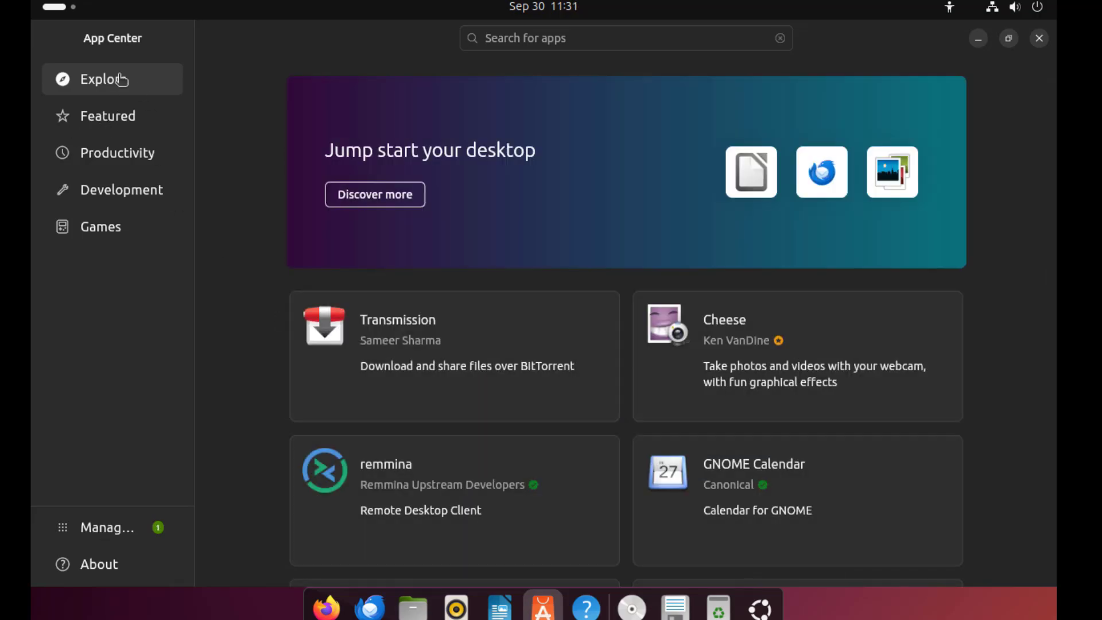
click(573, 38)
text(vlc)
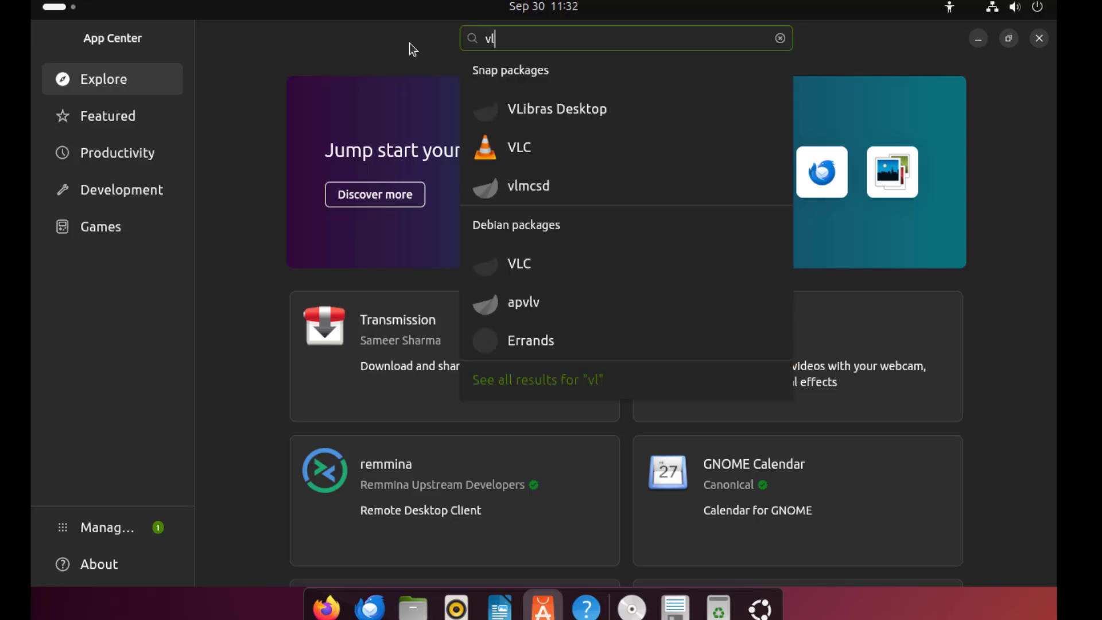
click(550, 118)
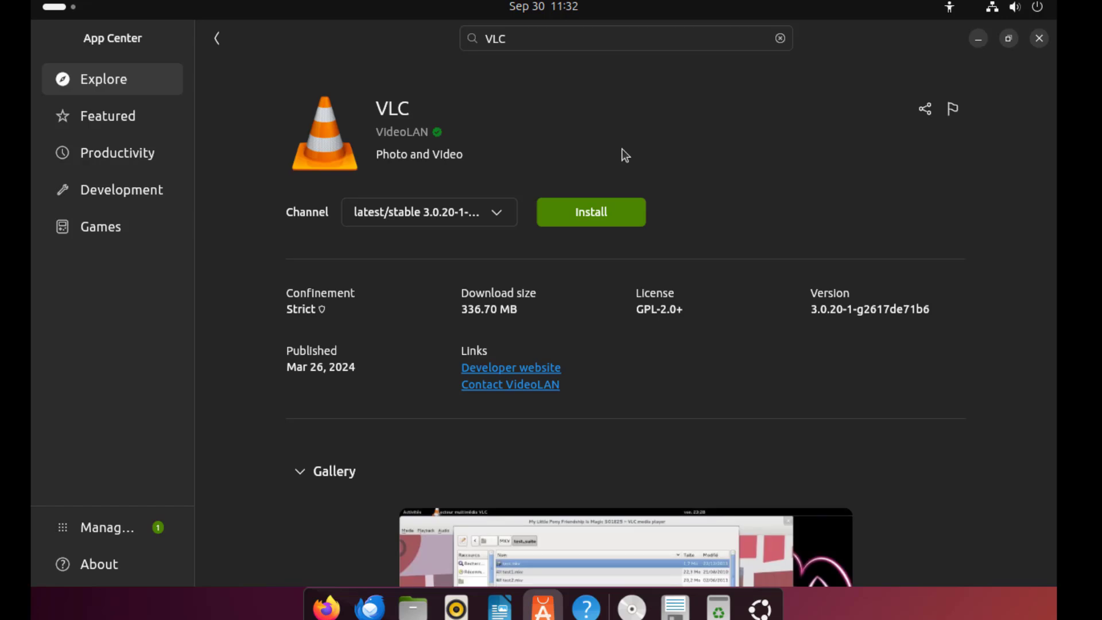
Install VLC from latest/stable 3.0.20 with the password, then browse Featured apps
click(607, 213)
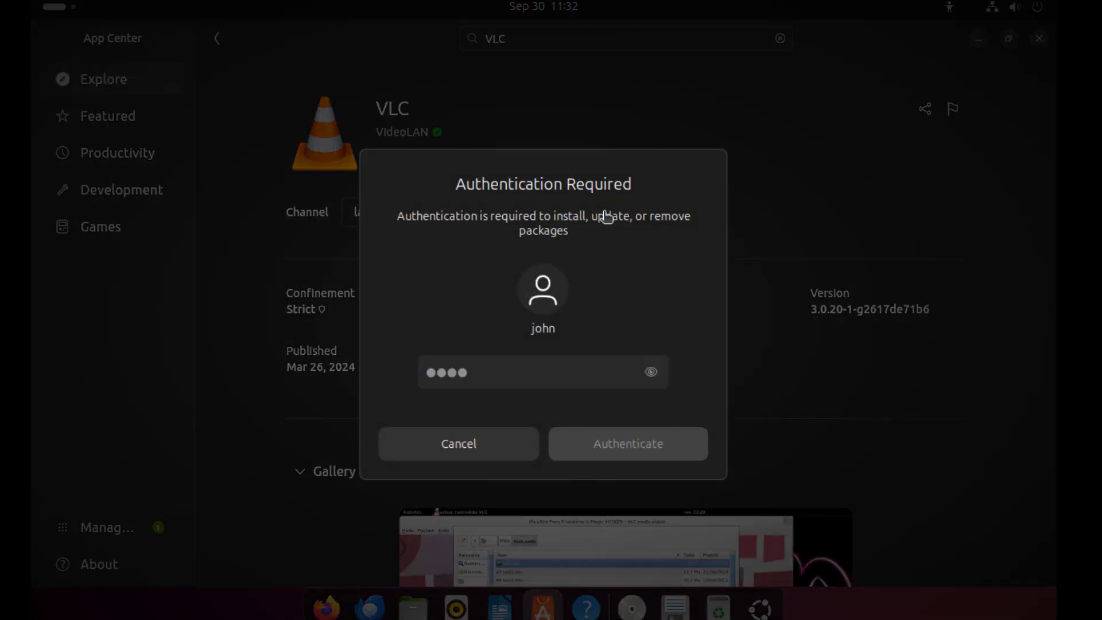
key(Return)
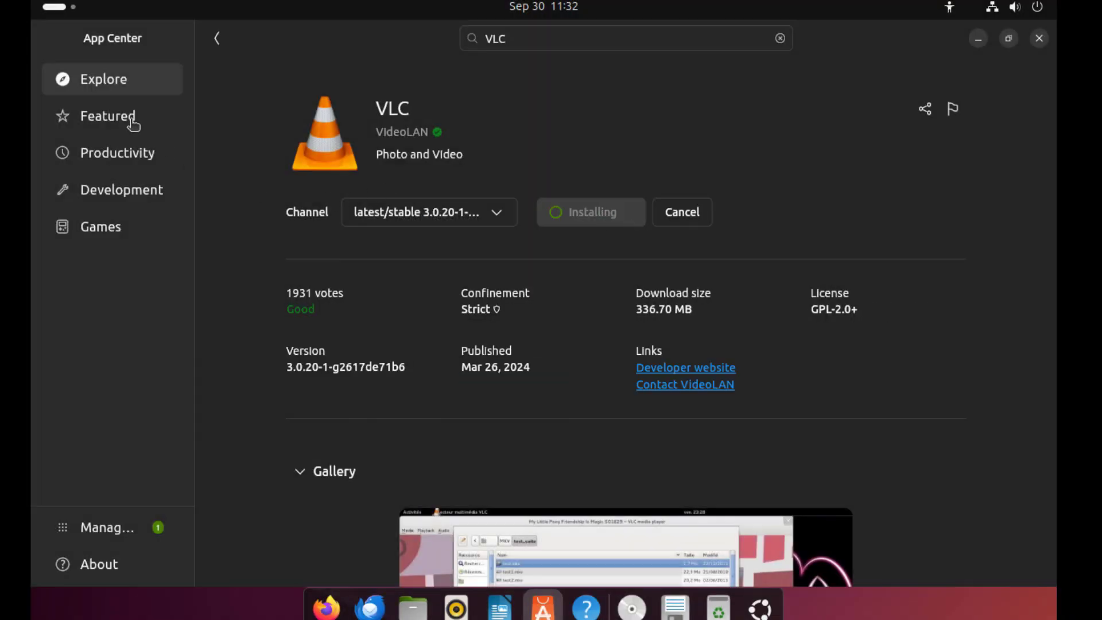
click(132, 120)
Browse the Productivity and Development app categories
scroll(844, 345, down, 10)
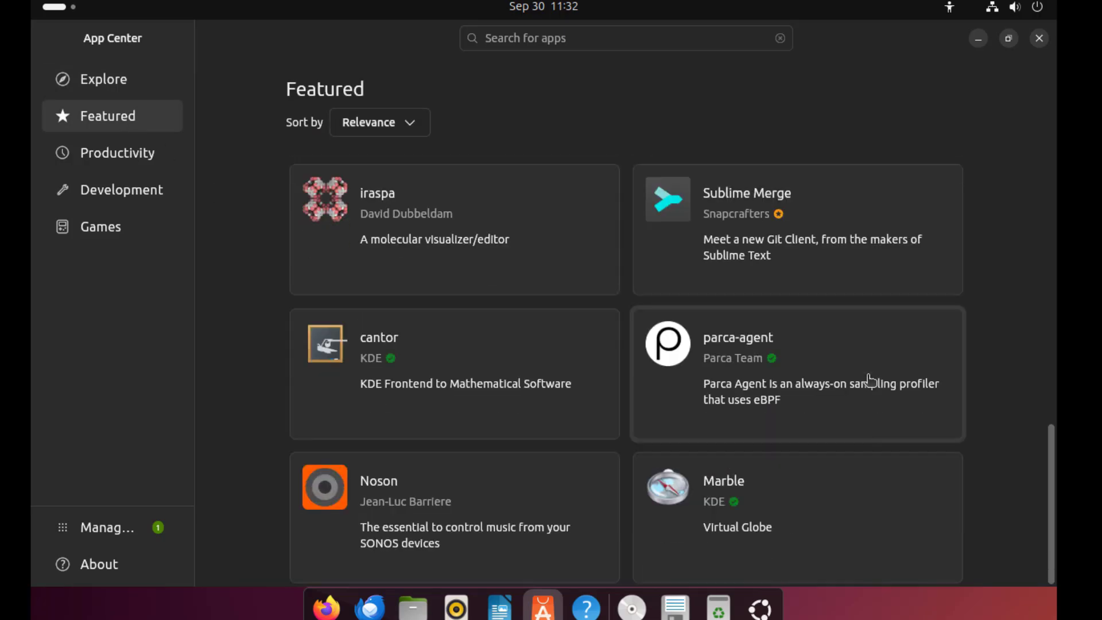
scroll(843, 350, up, 10)
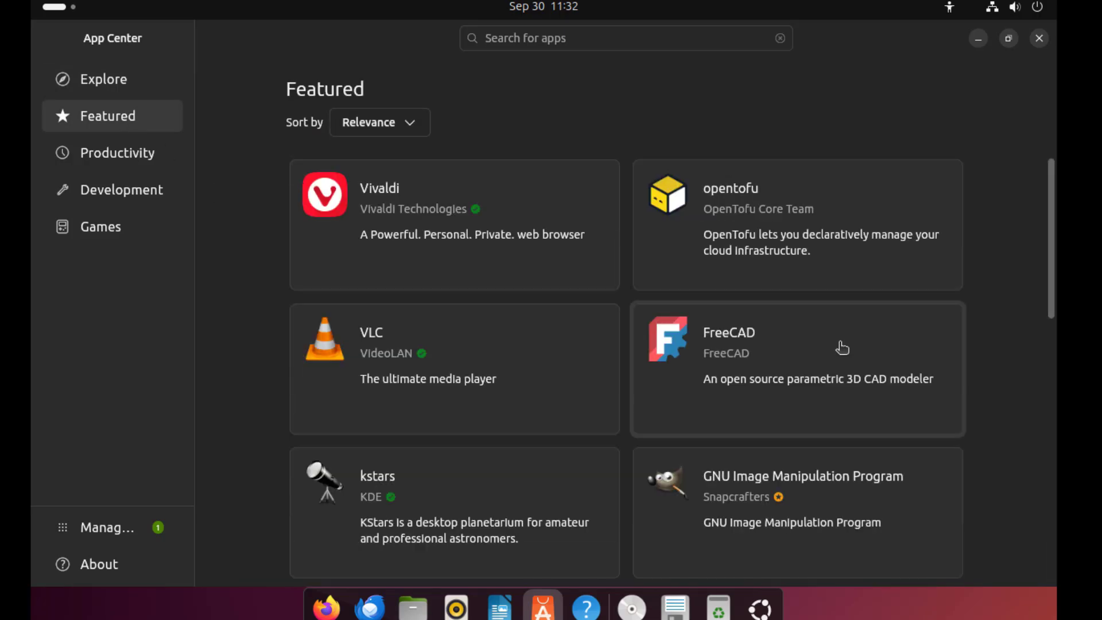
click(150, 159)
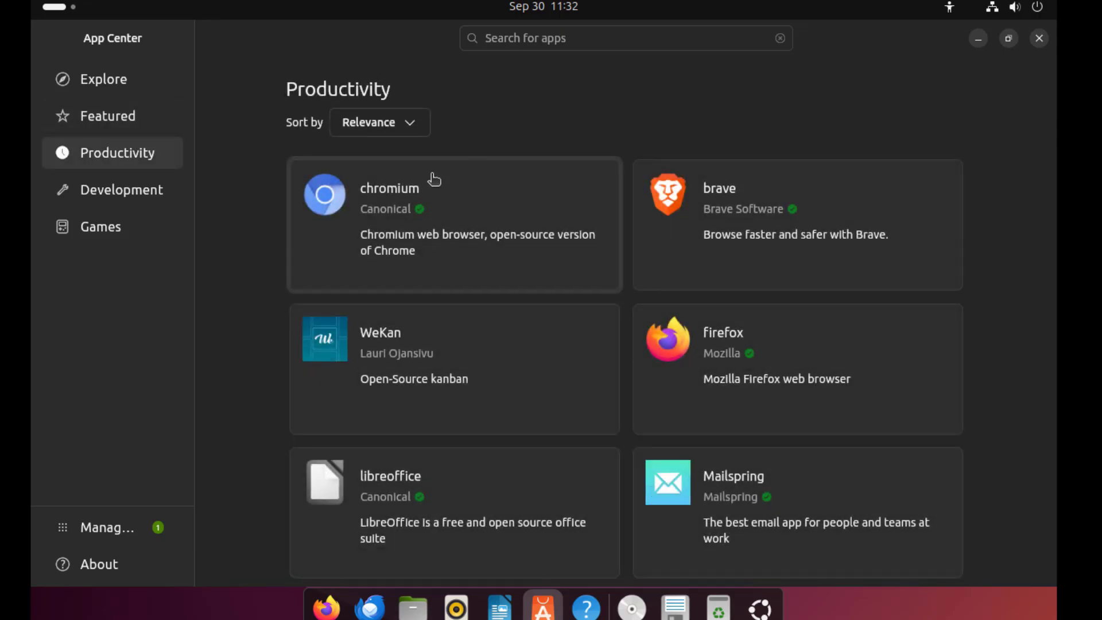
scroll(805, 276, down, 10)
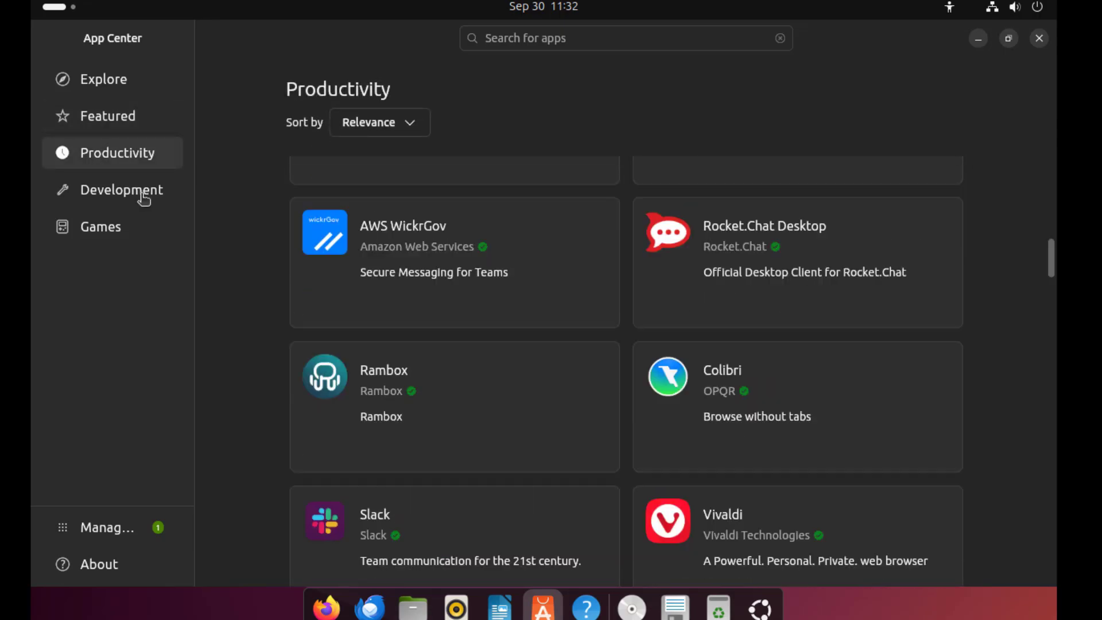
click(143, 195)
scroll(732, 338, down, 8)
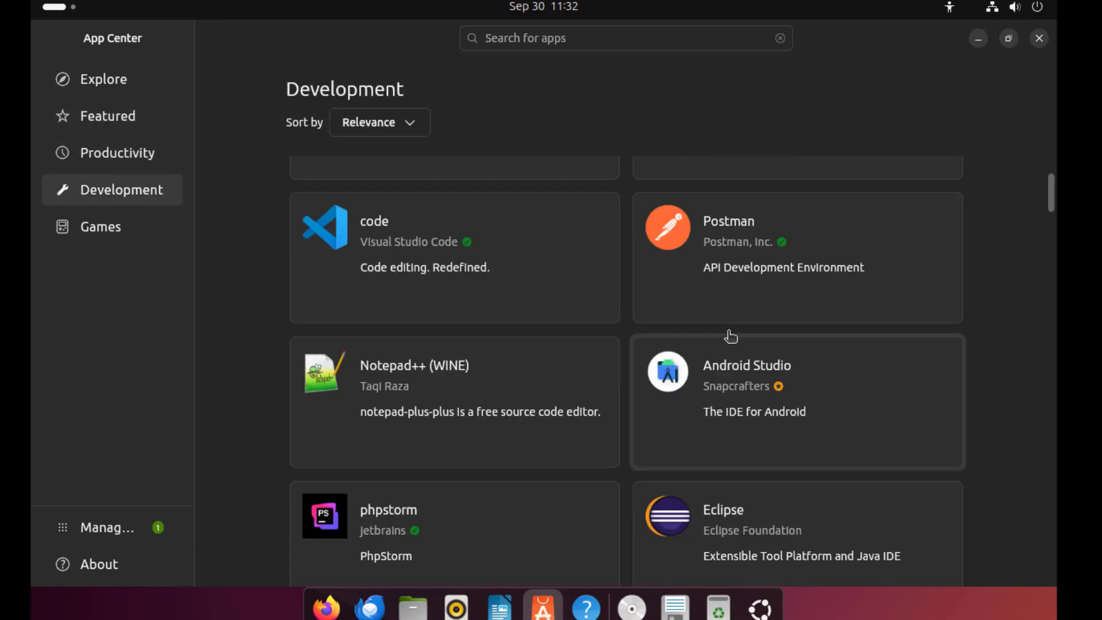
scroll(737, 337, down, 2)
View Games' featured titles and app bundles, then open the installed snaps management page
click(87, 230)
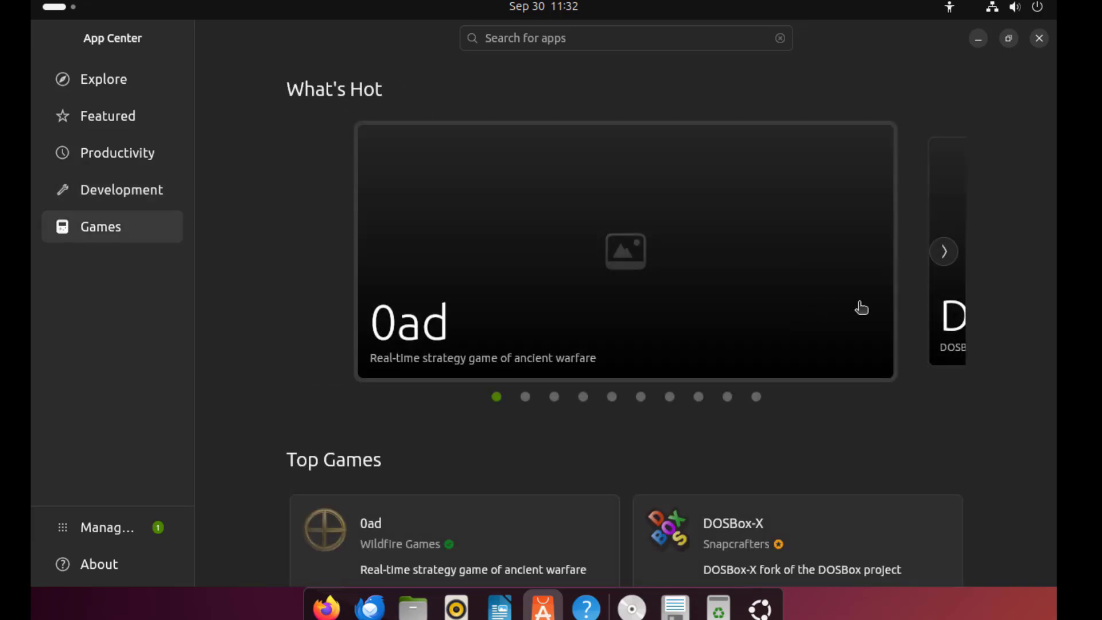
scroll(811, 289, down, 15)
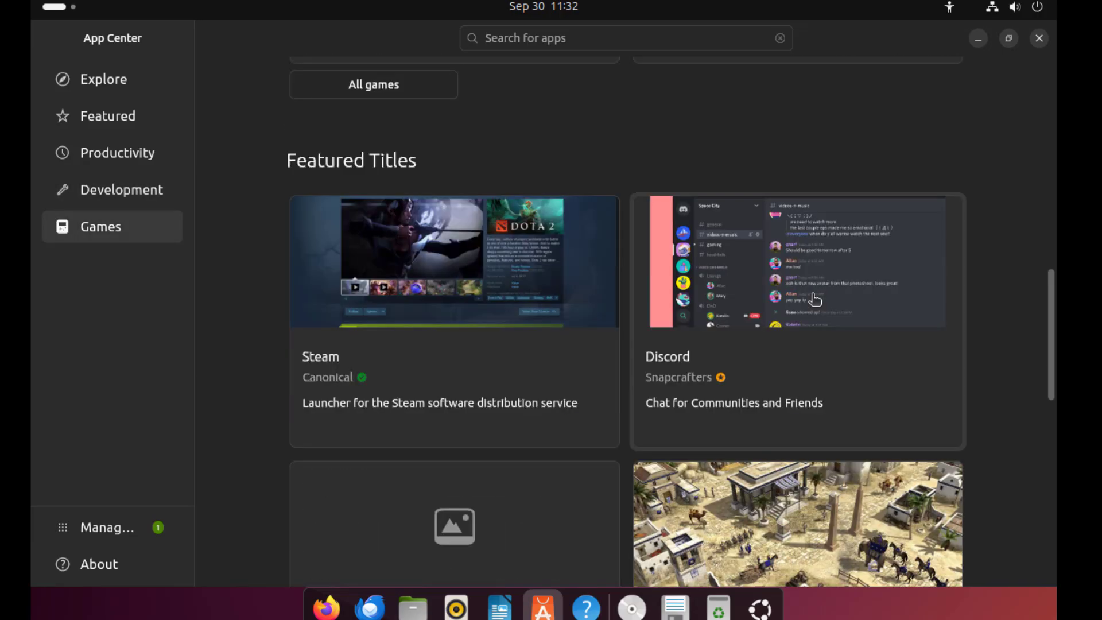
scroll(818, 298, down, 8)
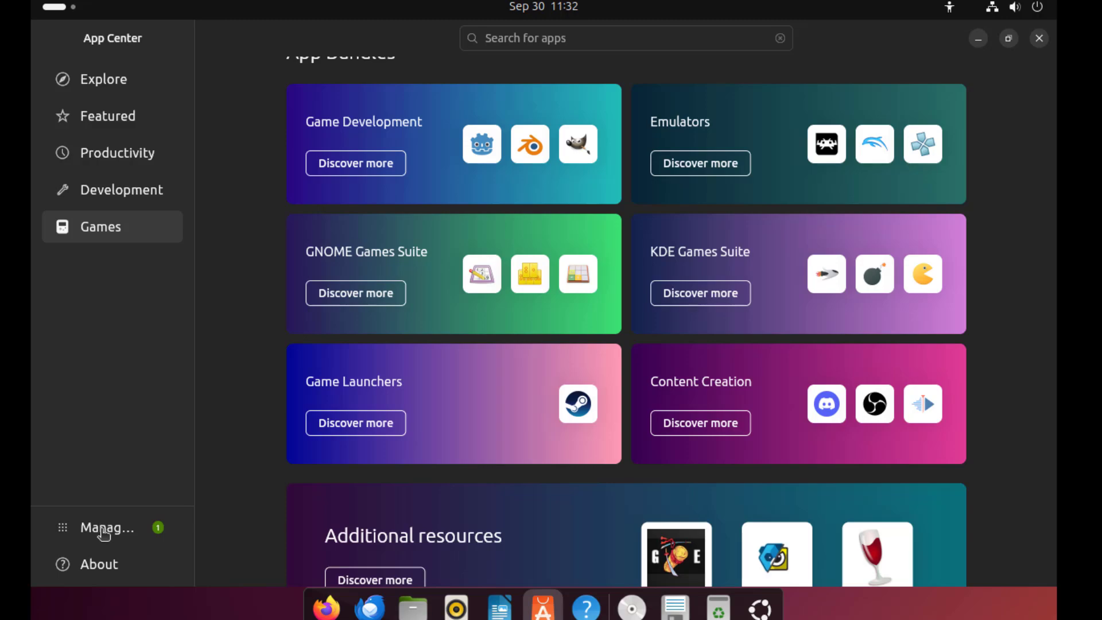
click(103, 531)
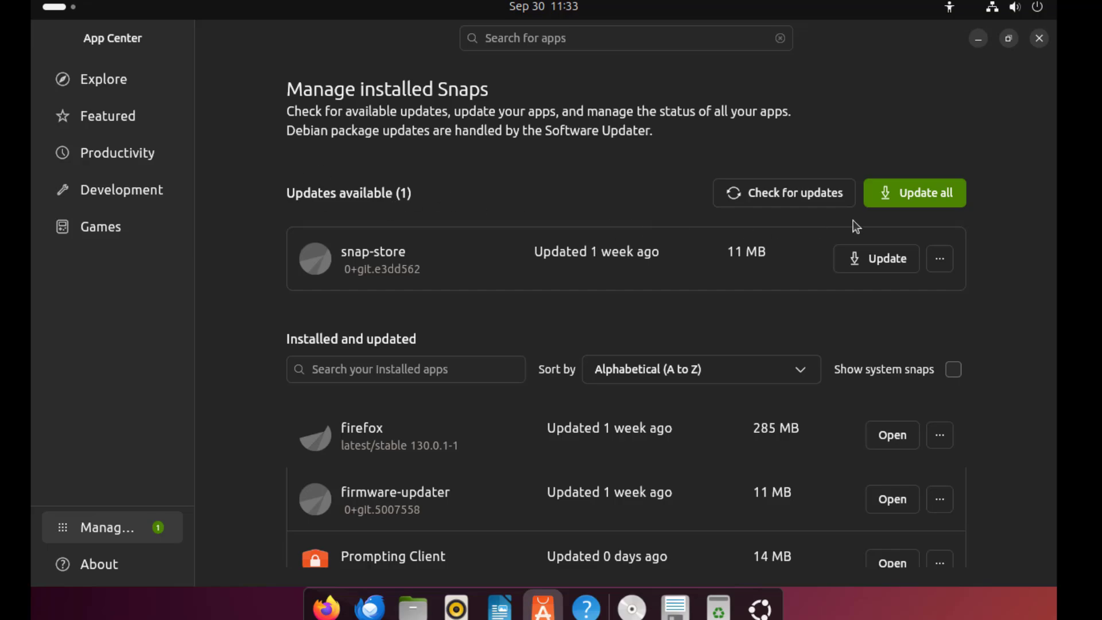
Open Prompting Client's details and copy its share link
scroll(844, 298, down, 3)
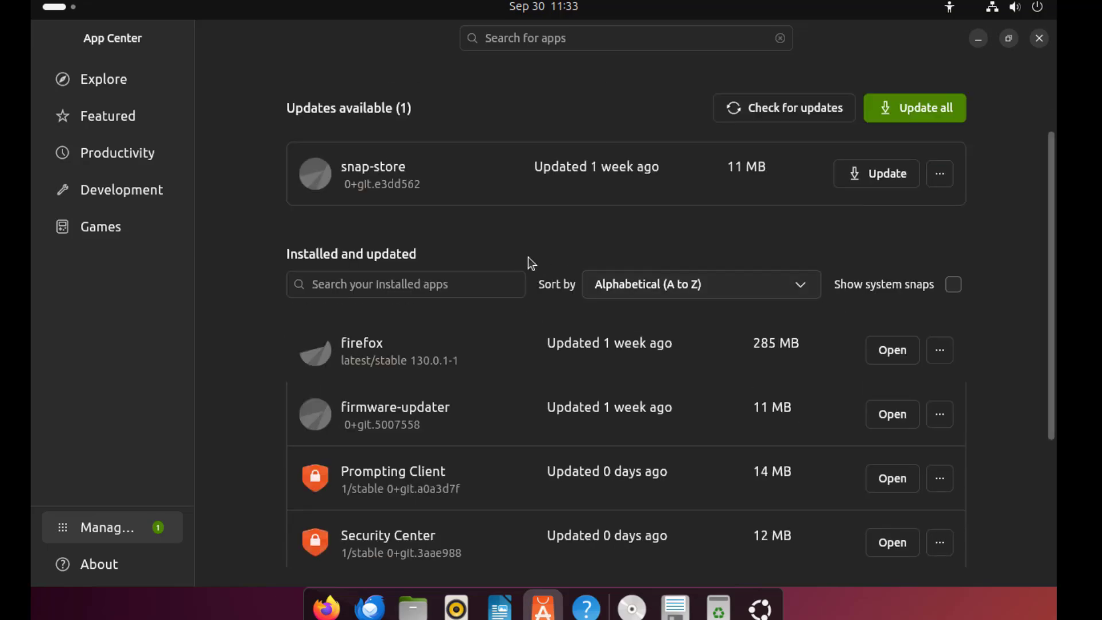
scroll(528, 257, down, 5)
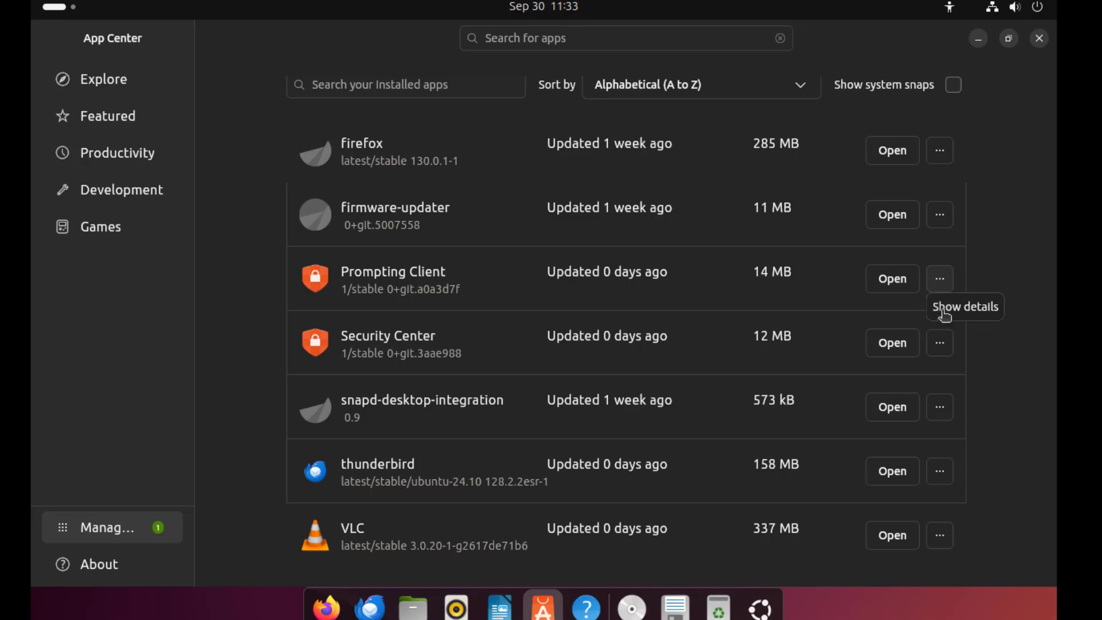
click(971, 313)
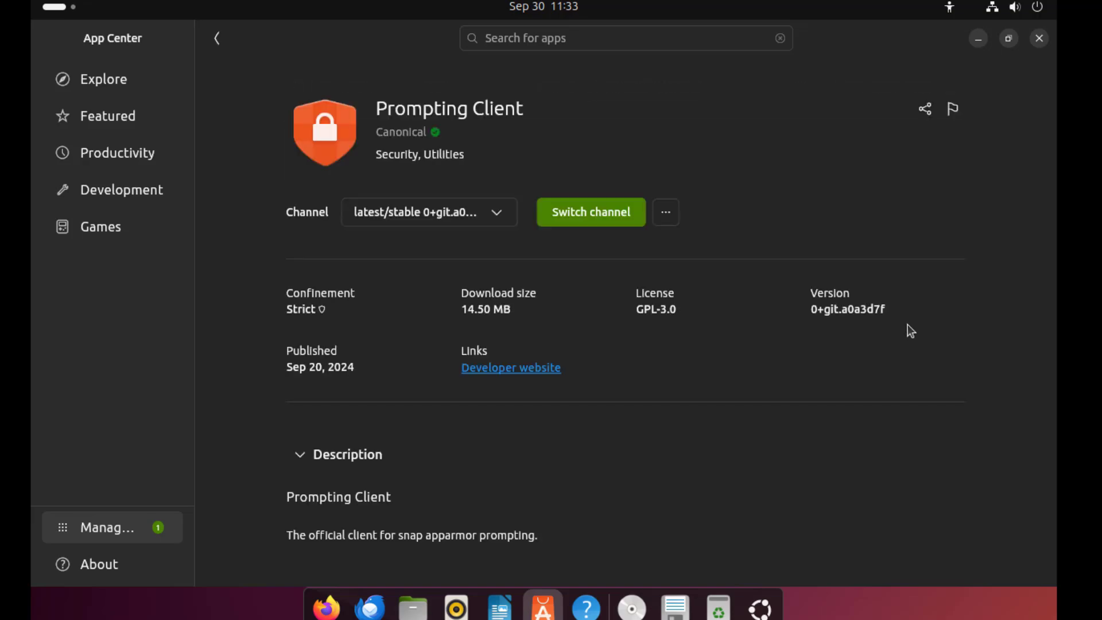
click(925, 109)
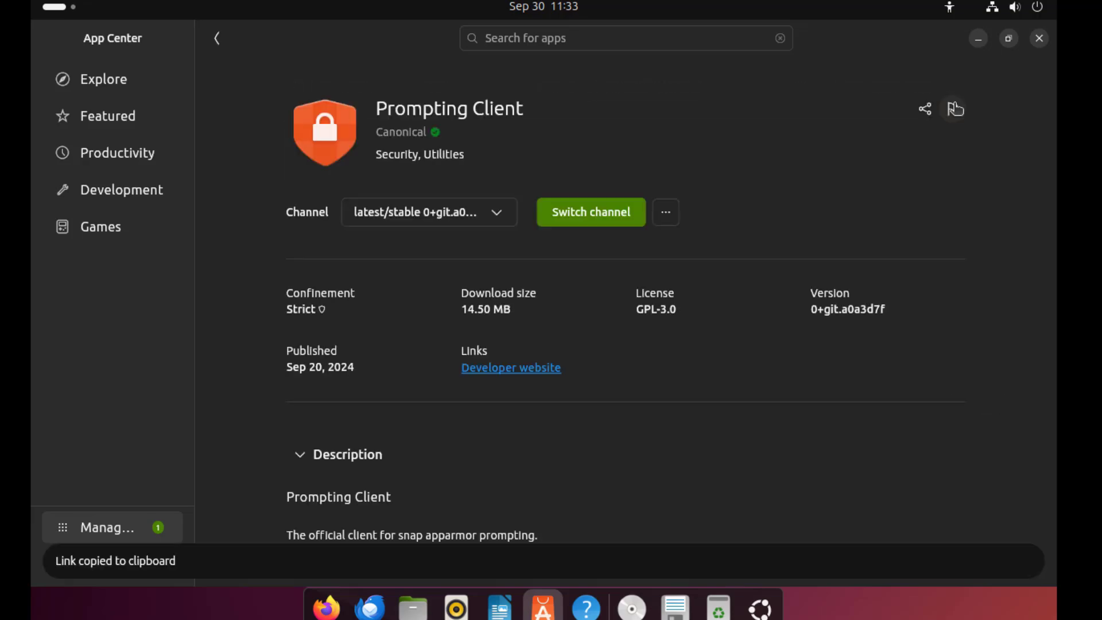
Open and cancel the Report form, then close App Center
click(953, 109)
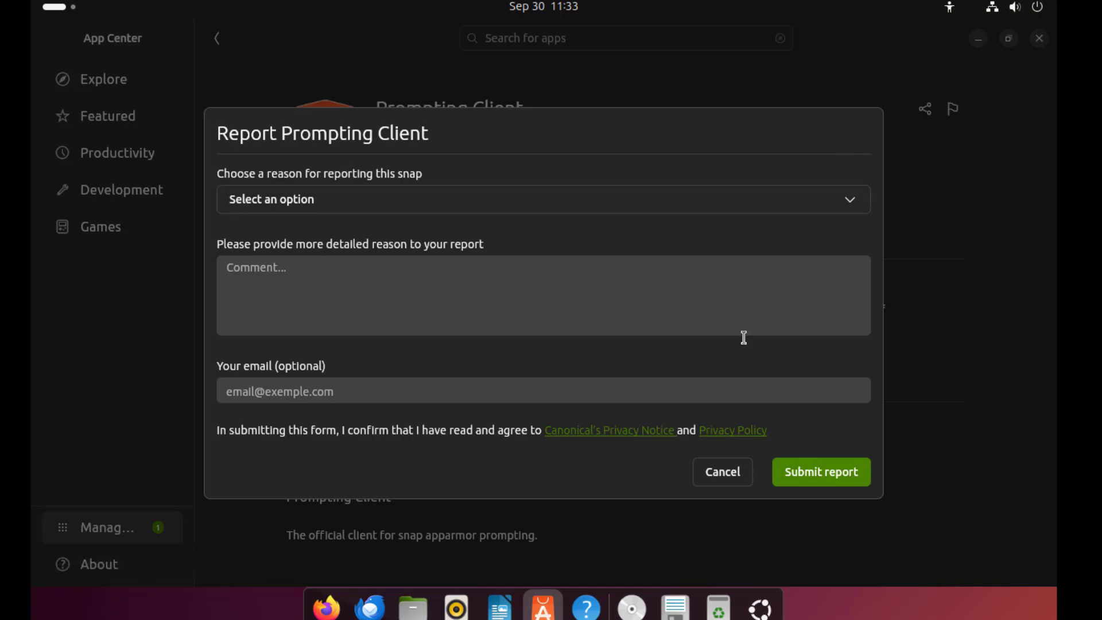
click(722, 471)
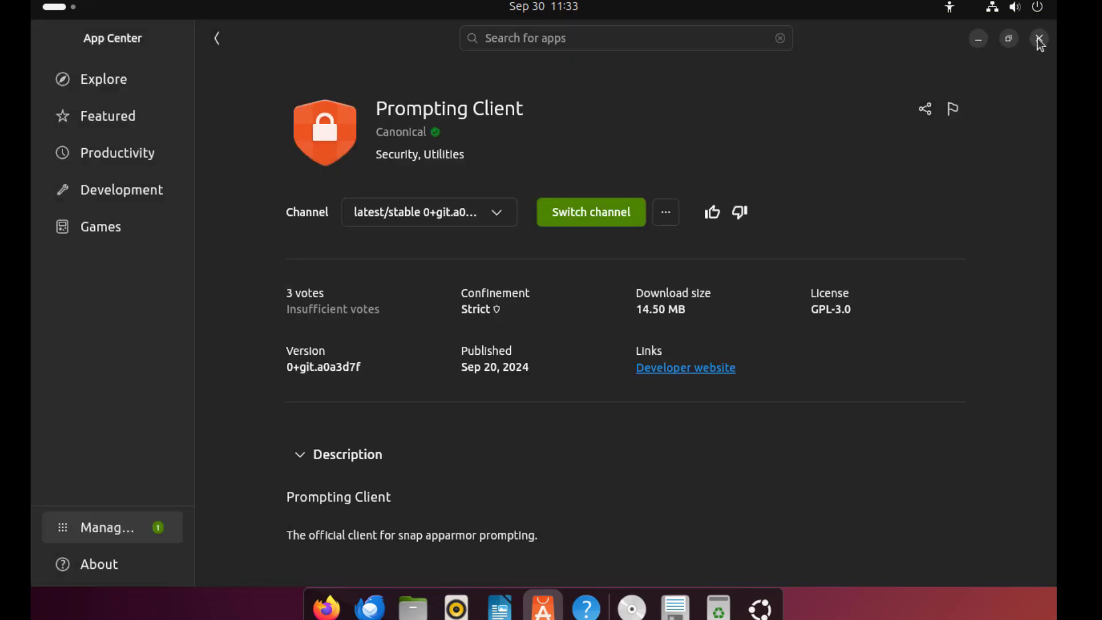
click(1039, 39)
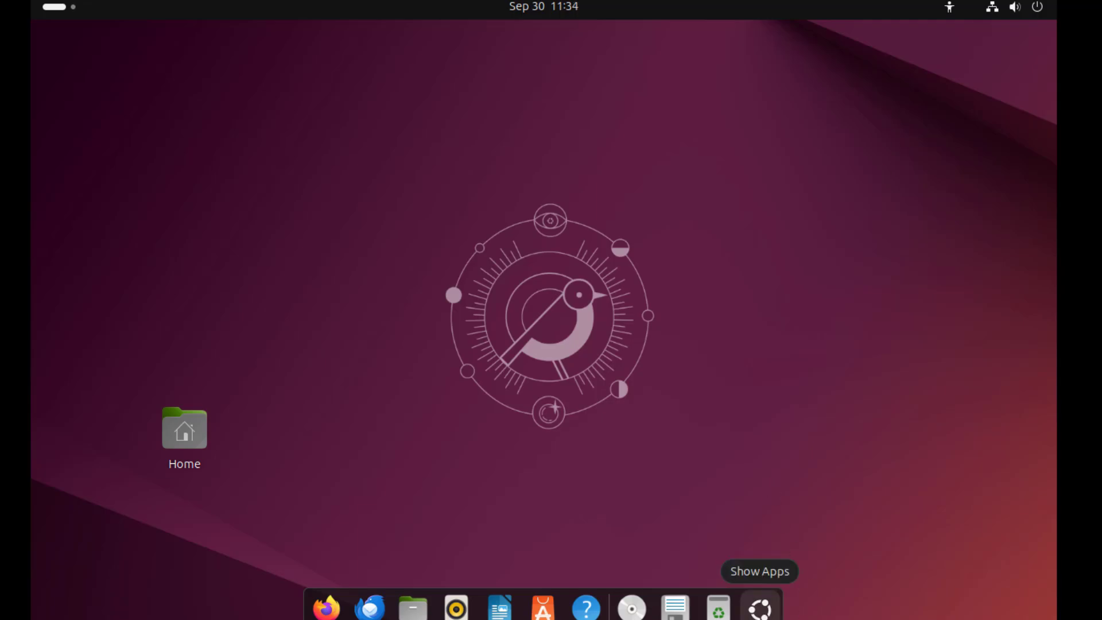
Launch Security Center via 'secur' search and enable 'Require apps to ask for system permissions' with the password
click(760, 608)
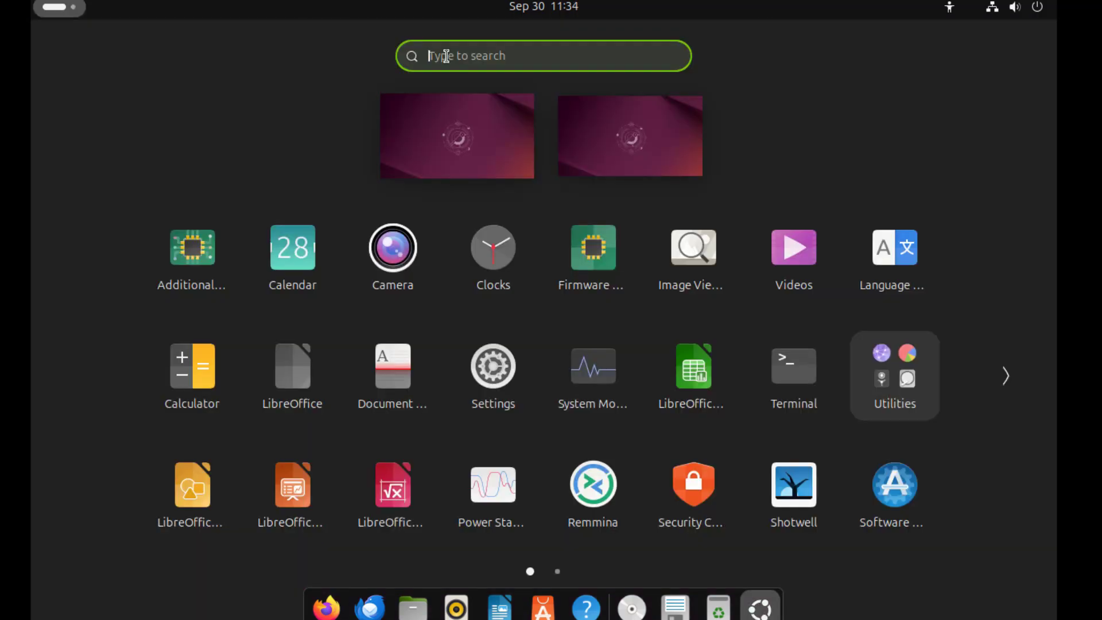
text(secur)
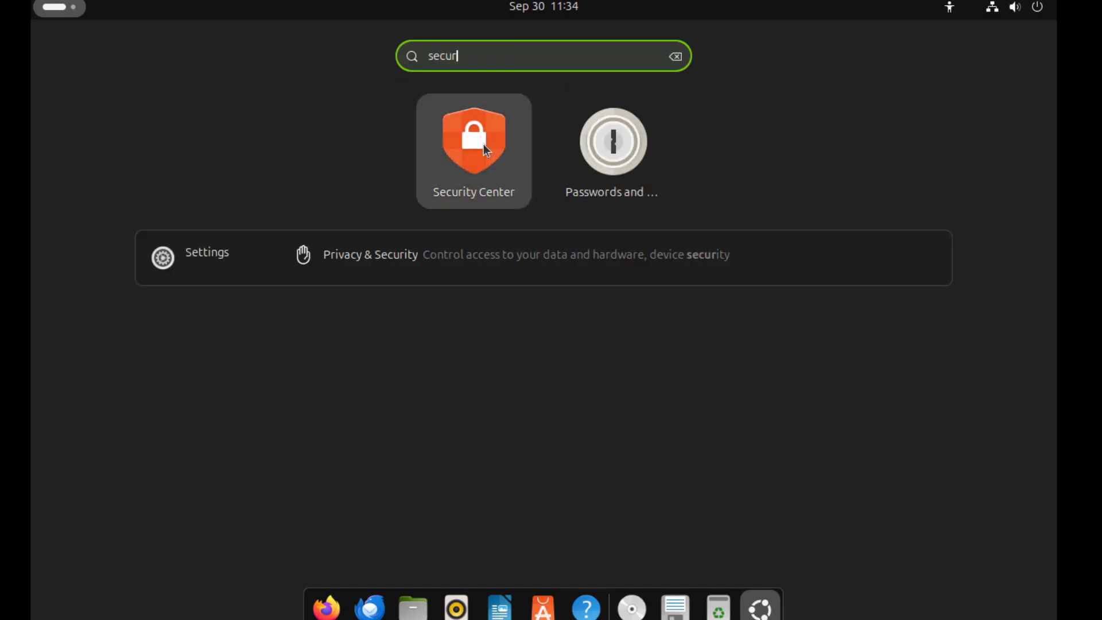
click(483, 143)
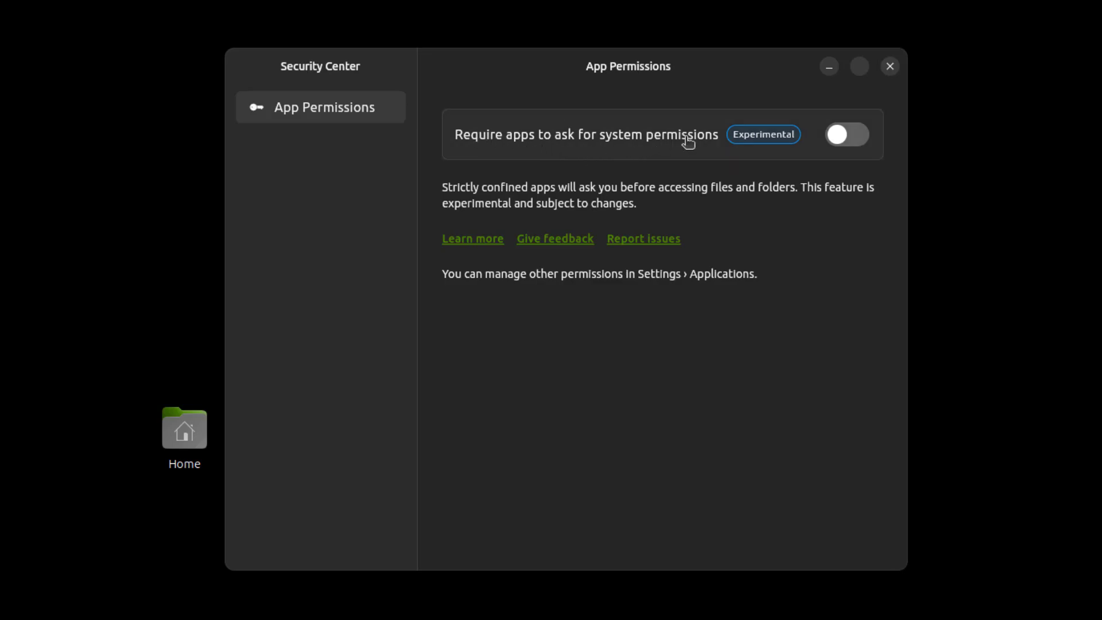
click(867, 140)
text(****)
key(Return)
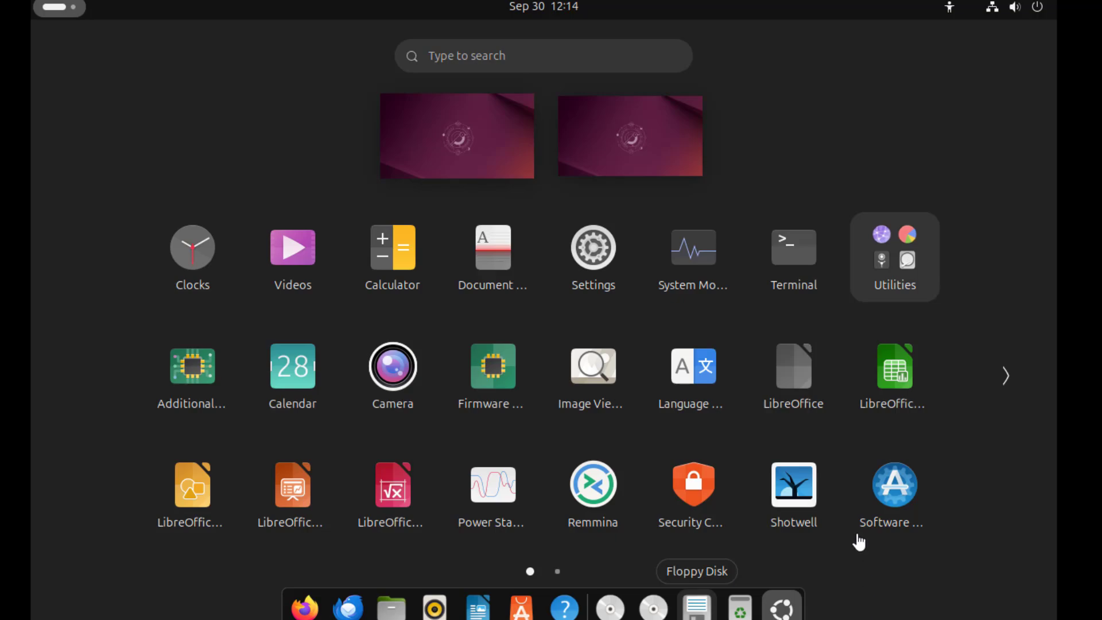
Launch Sysprof from Utilities and turn off clearing the environment in its launch settings
click(911, 268)
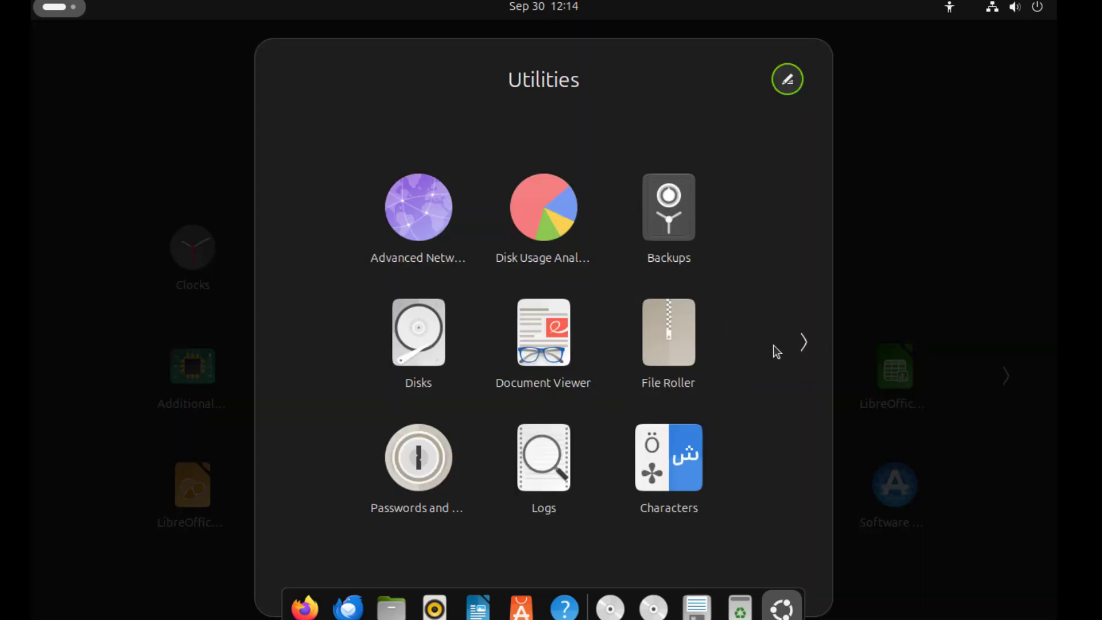
click(803, 342)
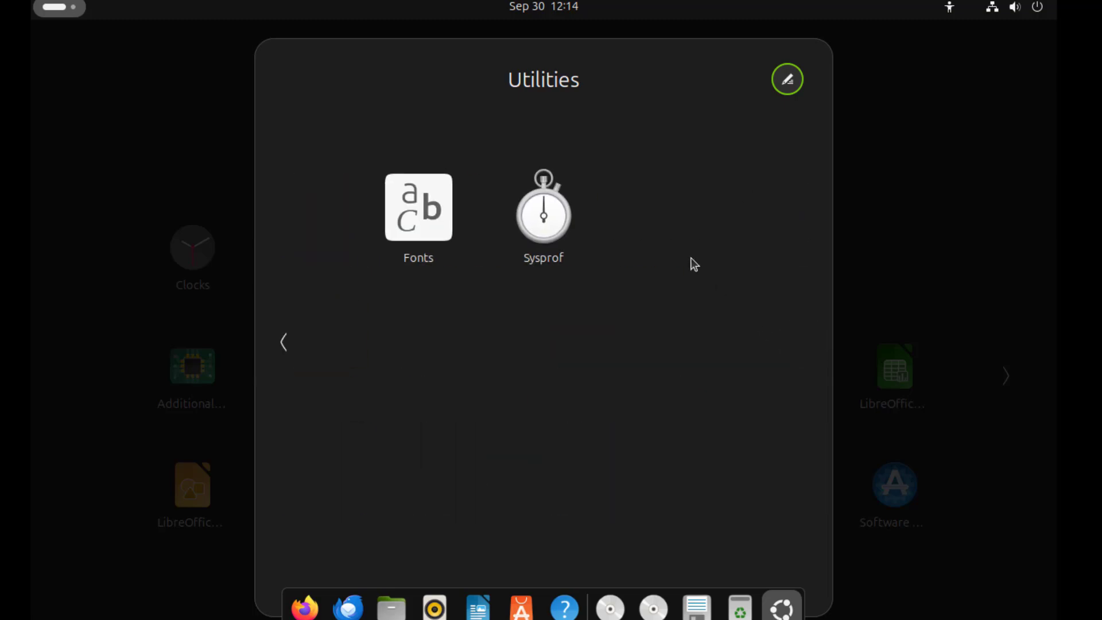
click(550, 224)
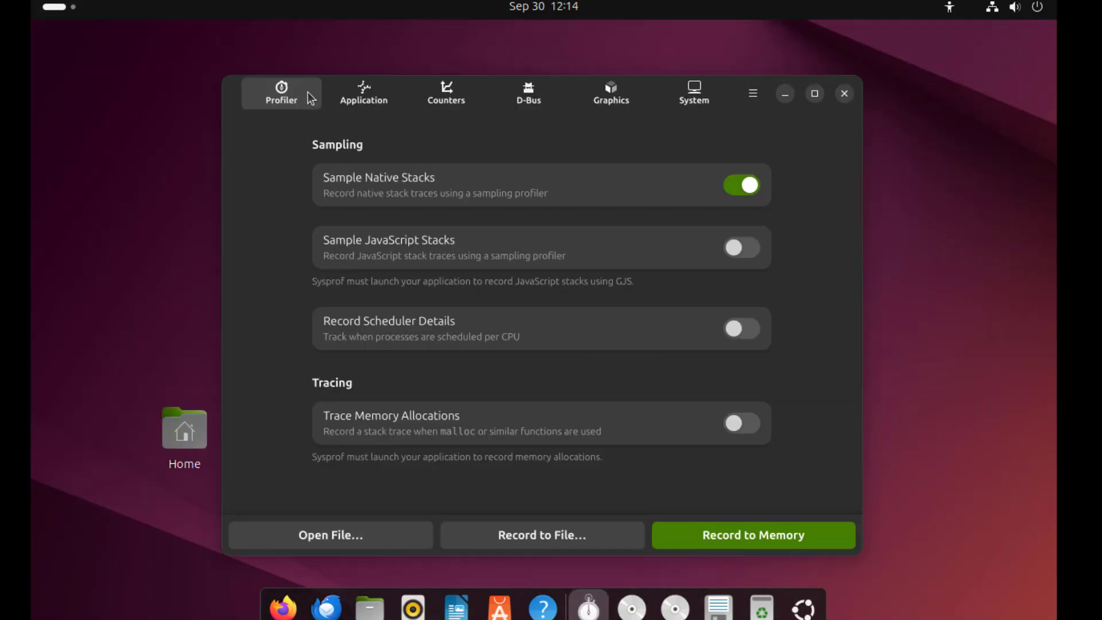
click(364, 94)
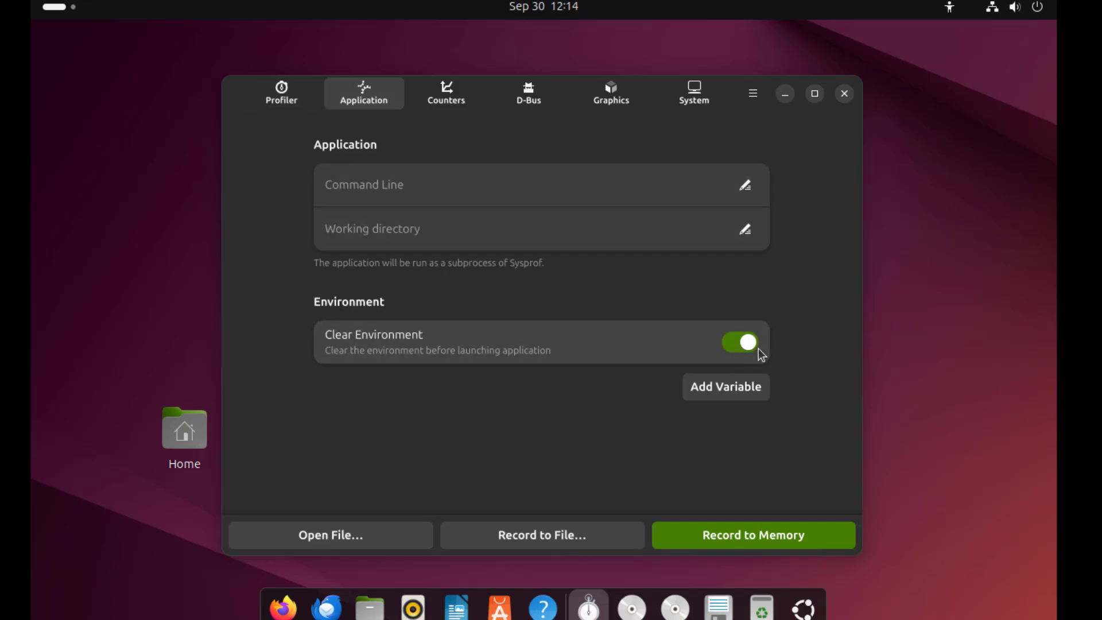
click(751, 396)
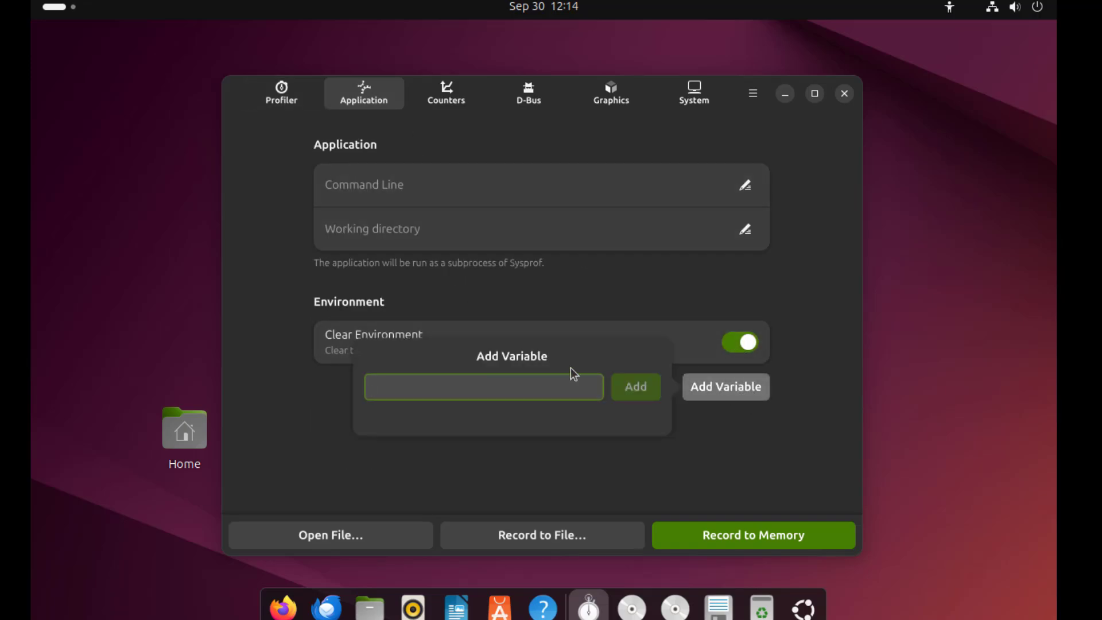
click(735, 396)
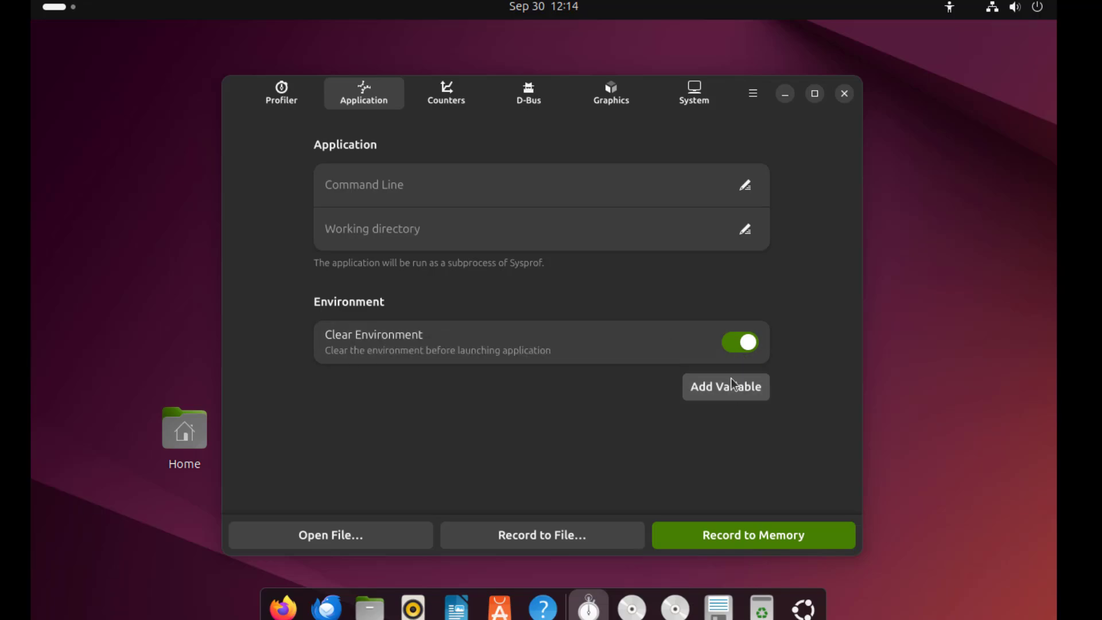
click(730, 350)
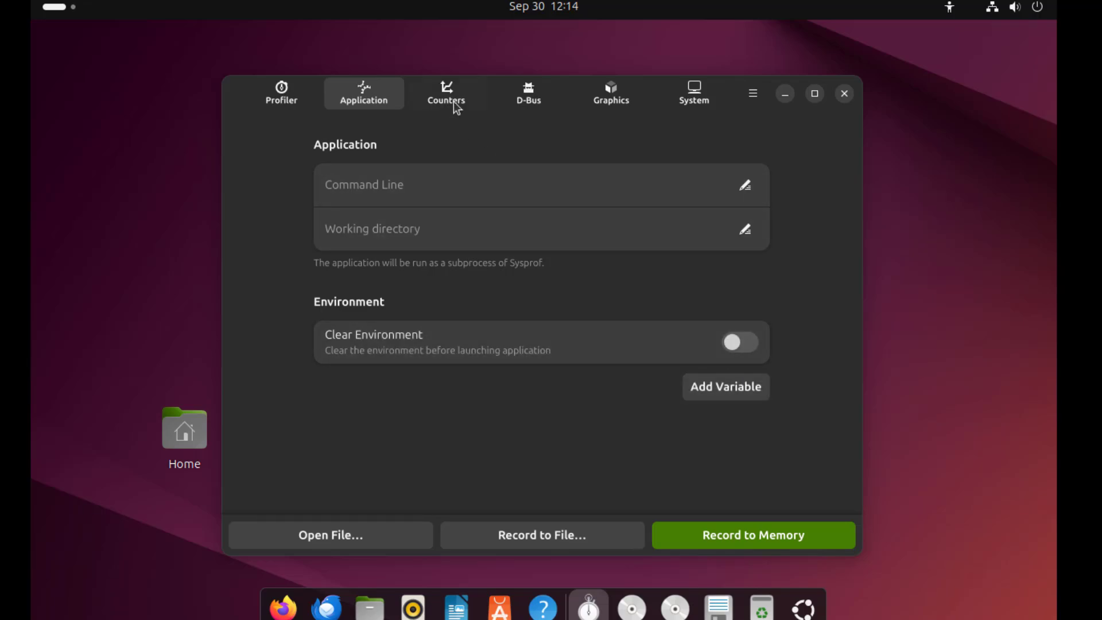
Review the Counters, D-Bus and Graphics recording settings, keeping CPU Usage on
click(456, 105)
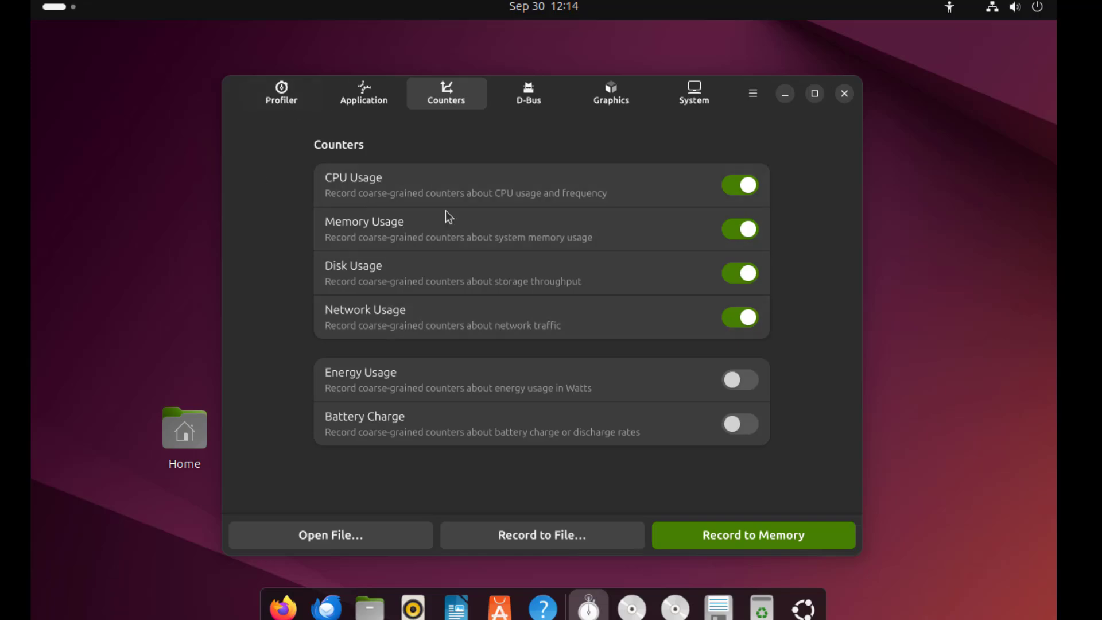
click(747, 191)
click(748, 192)
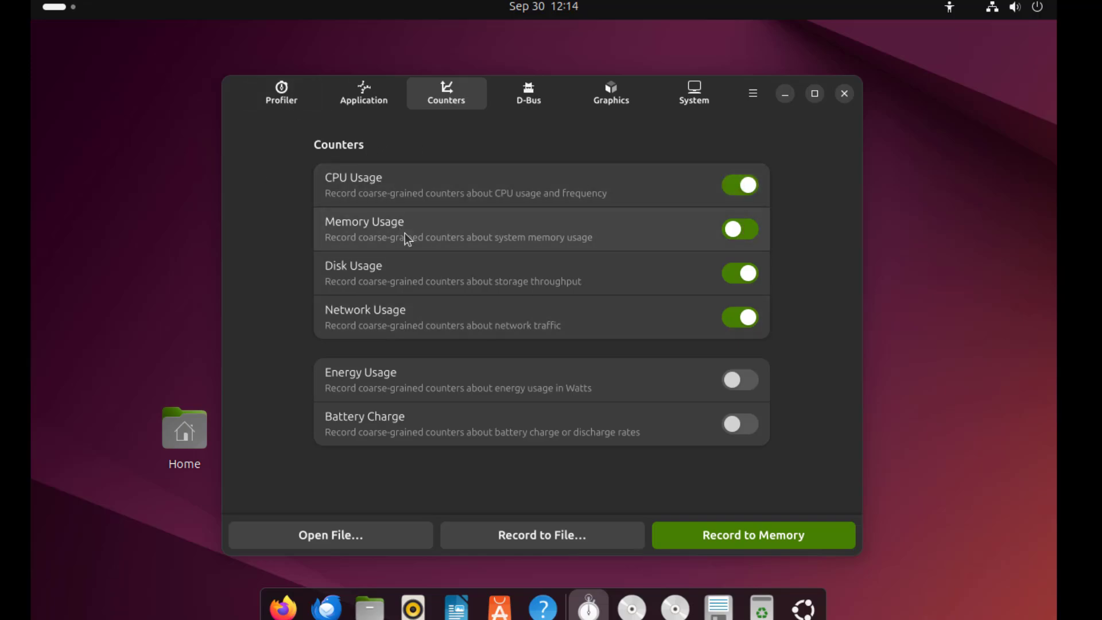
click(534, 97)
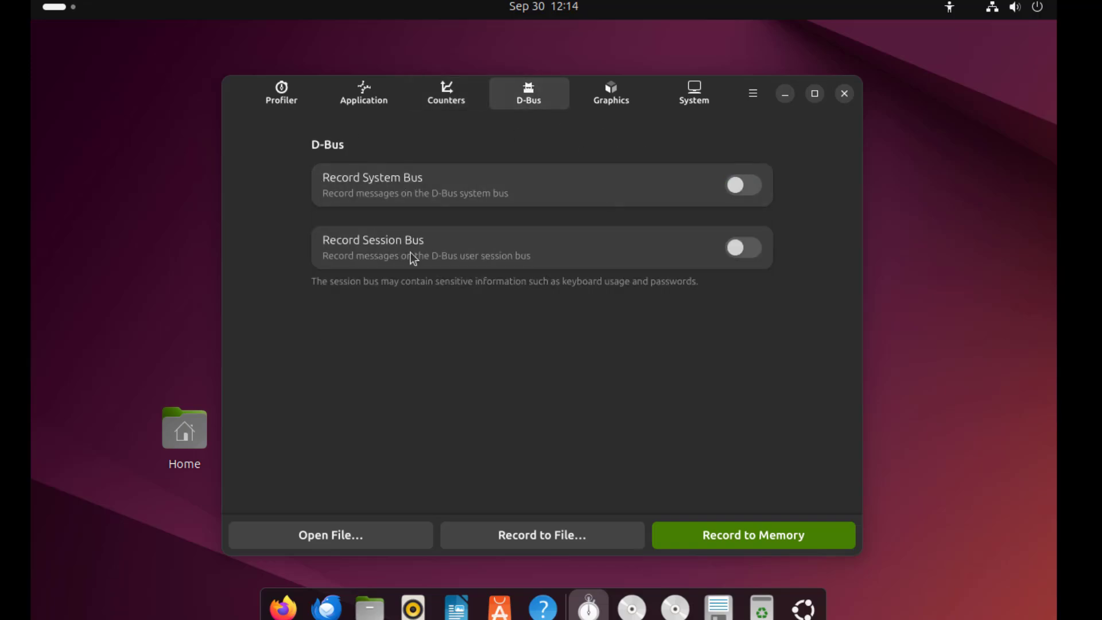
click(612, 95)
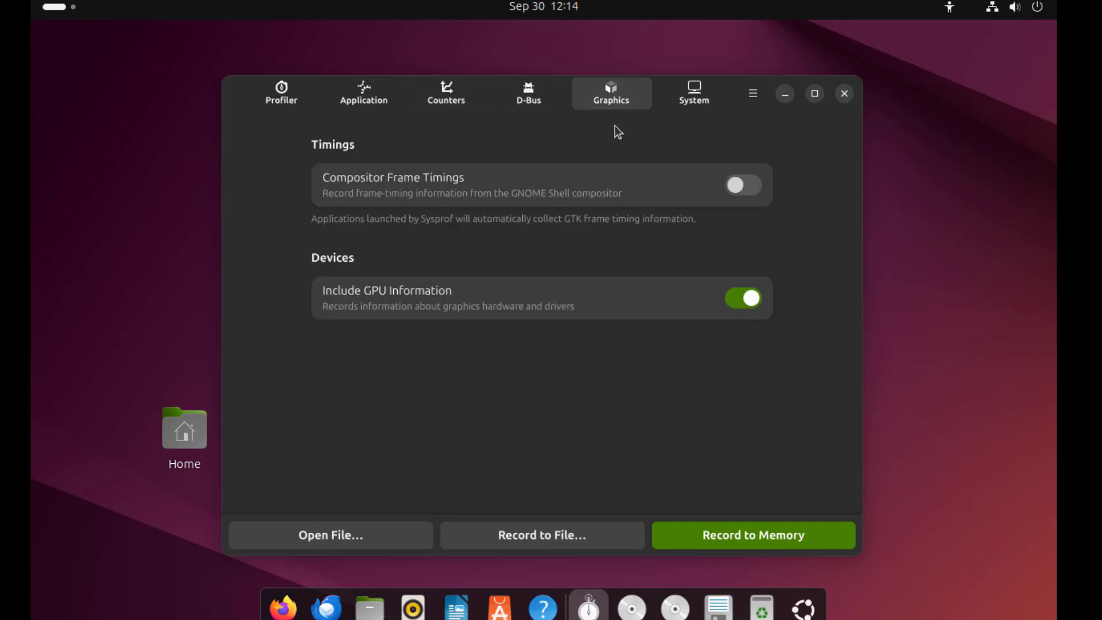
On the System tab, keep Power Profile at No Change and bring up the app menu
click(697, 113)
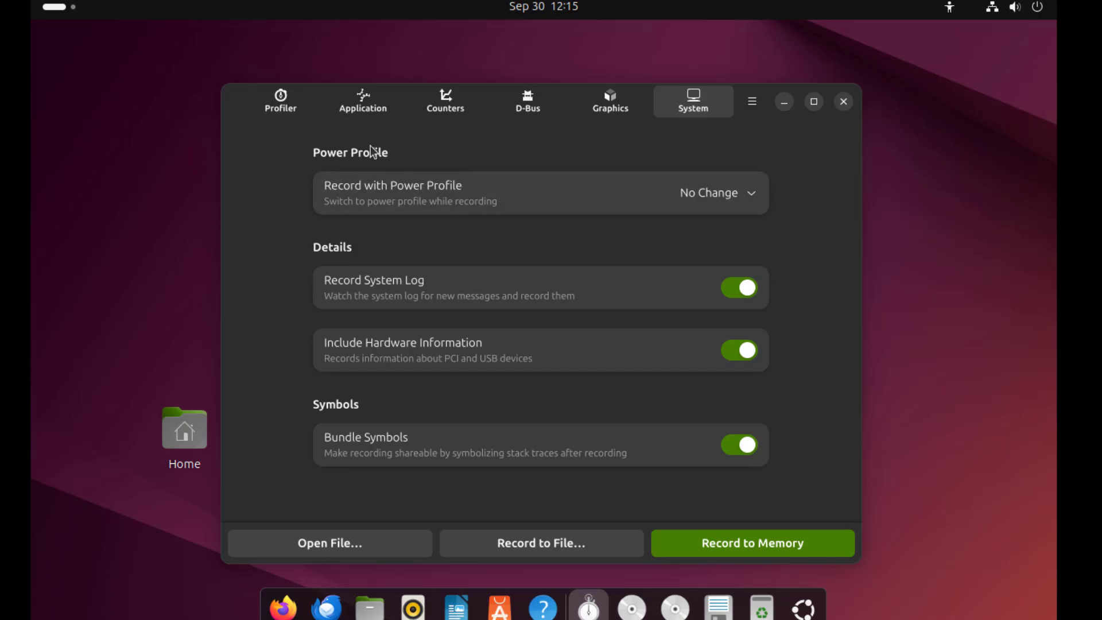
click(701, 199)
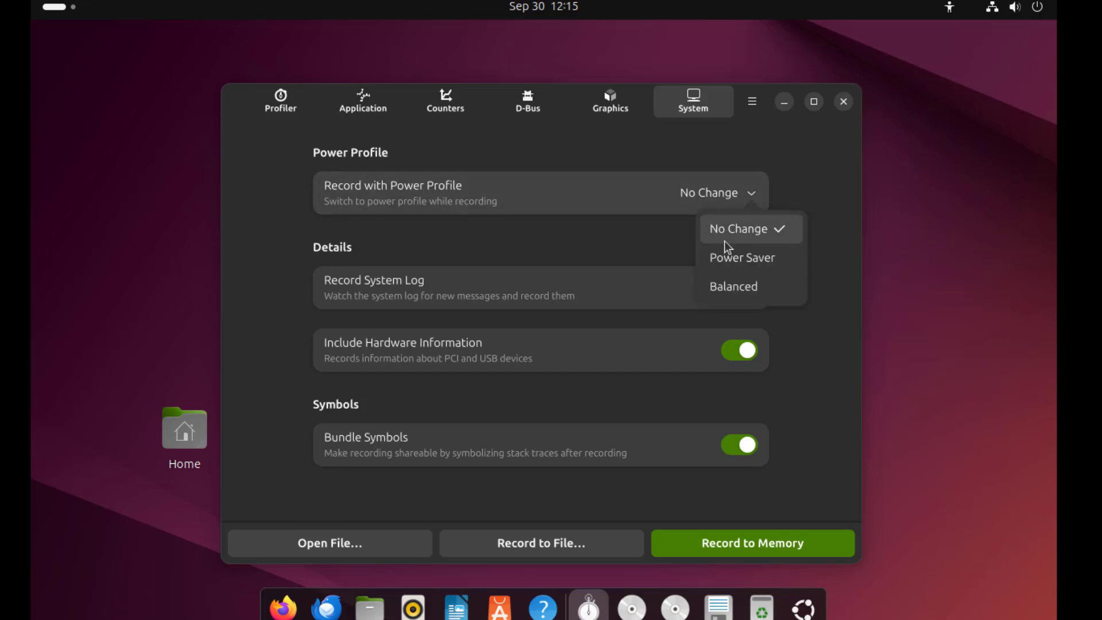
click(642, 241)
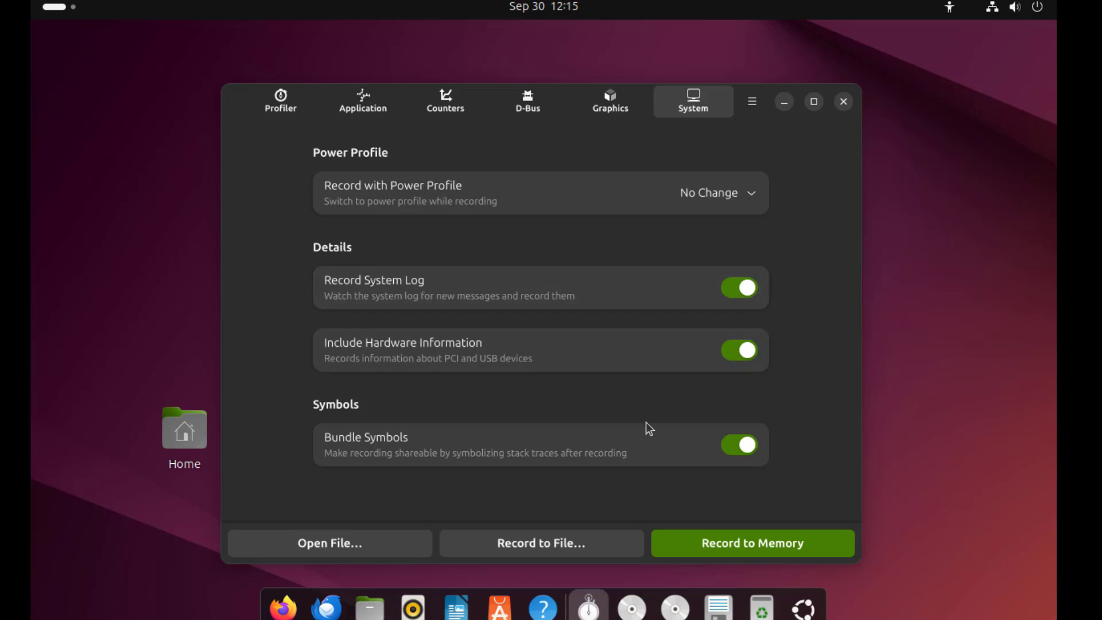
click(753, 103)
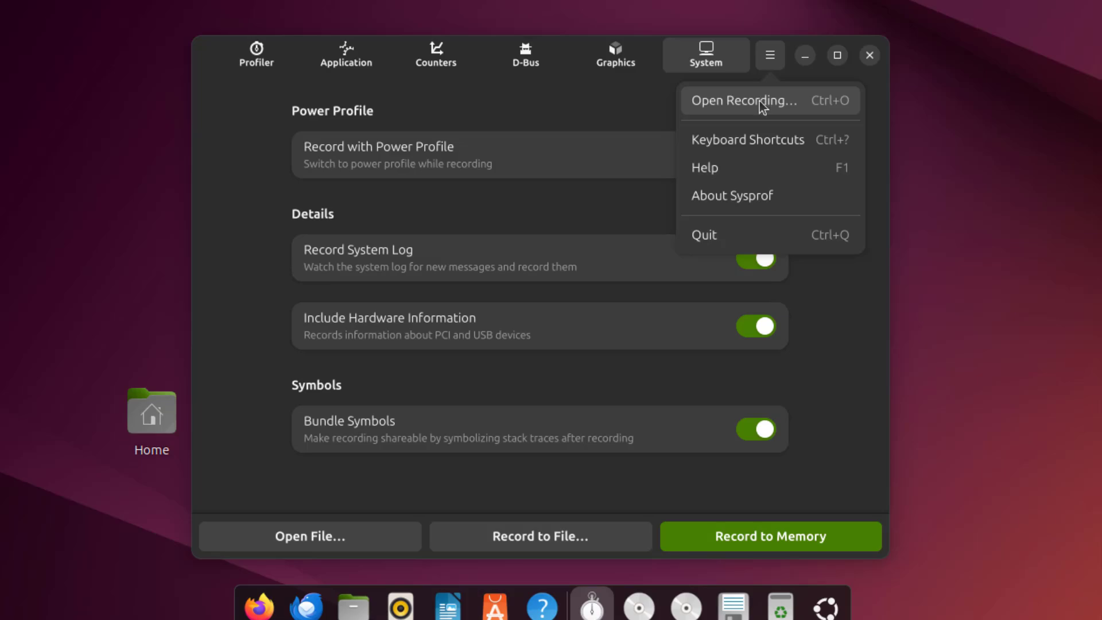
Start opening a saved recording and check supported file types, then cancel
click(761, 102)
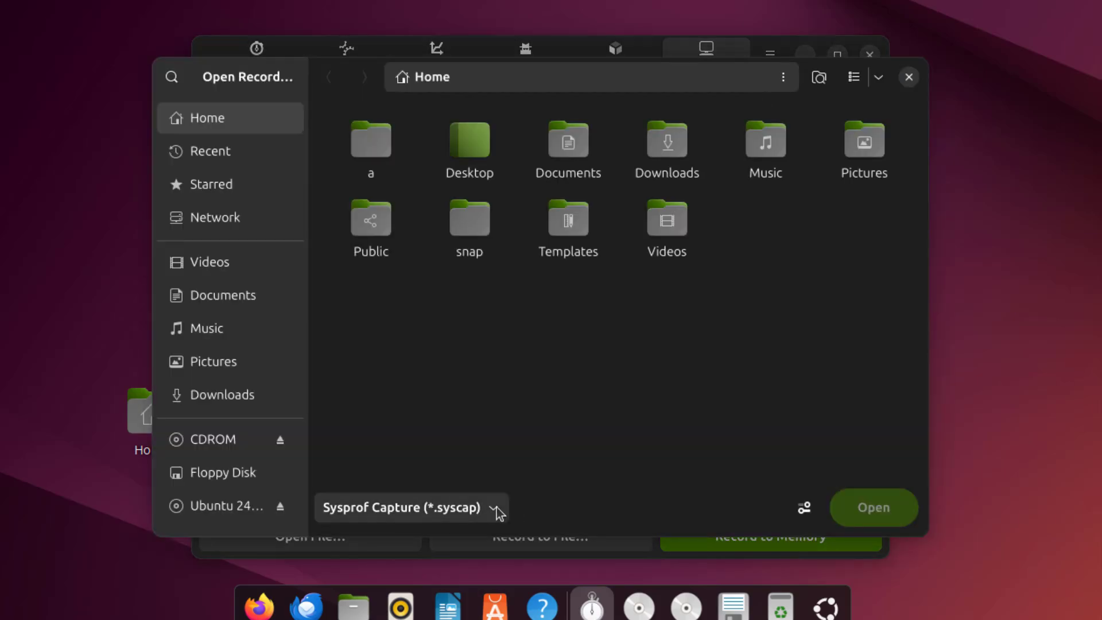
click(494, 508)
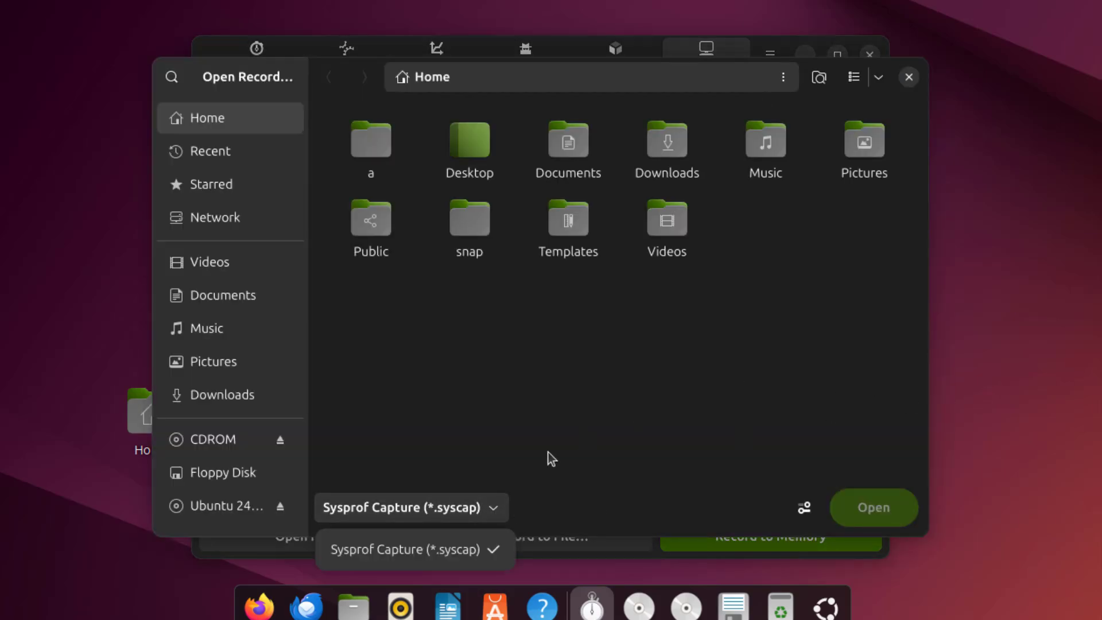
key(Escape)
key(Escape)
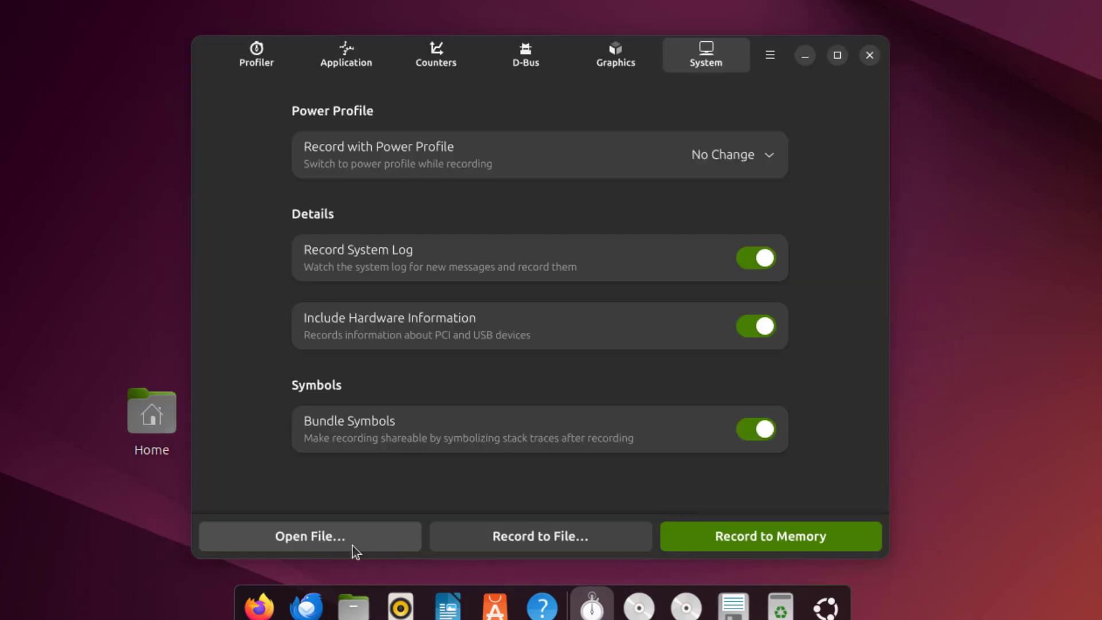
click(327, 540)
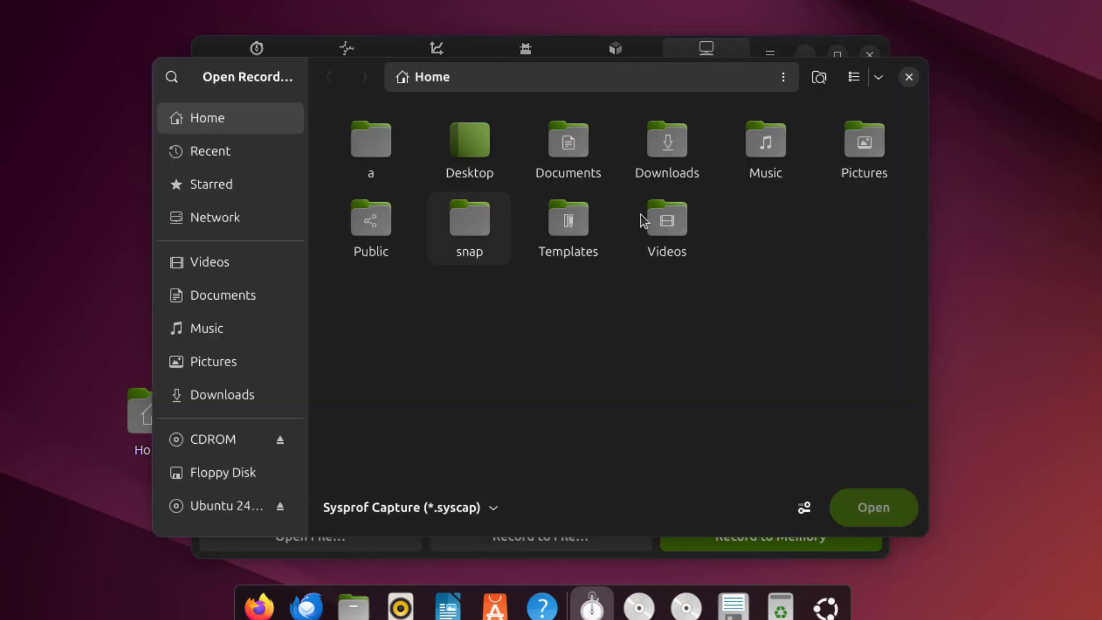
click(909, 77)
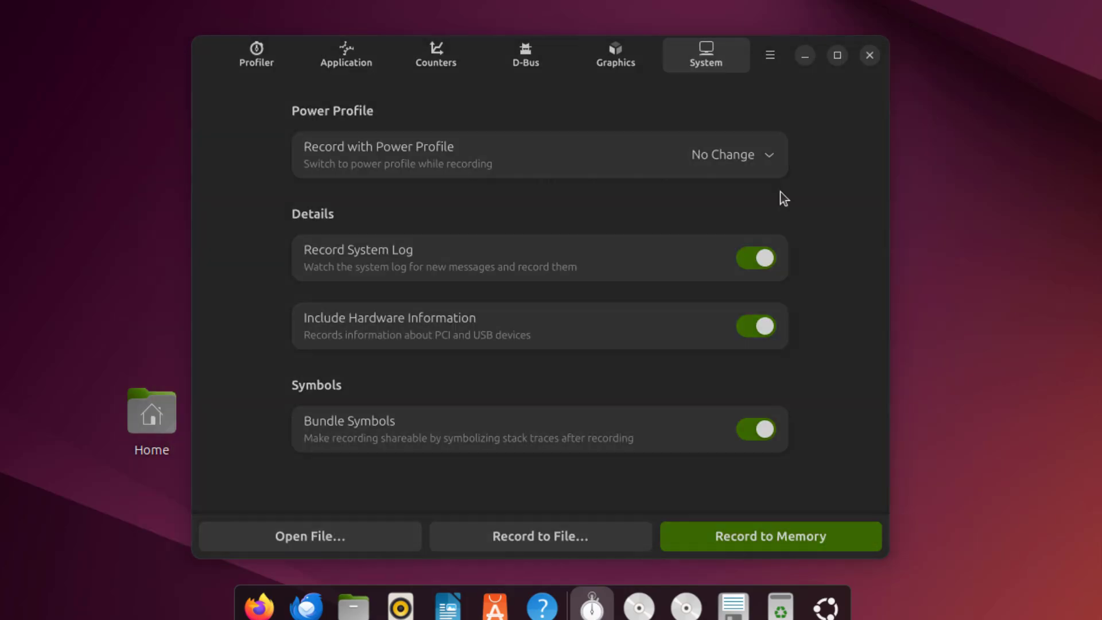
Record a system-wide capture to the suggested .syscap file with the password, stopping after about 9 seconds
click(520, 536)
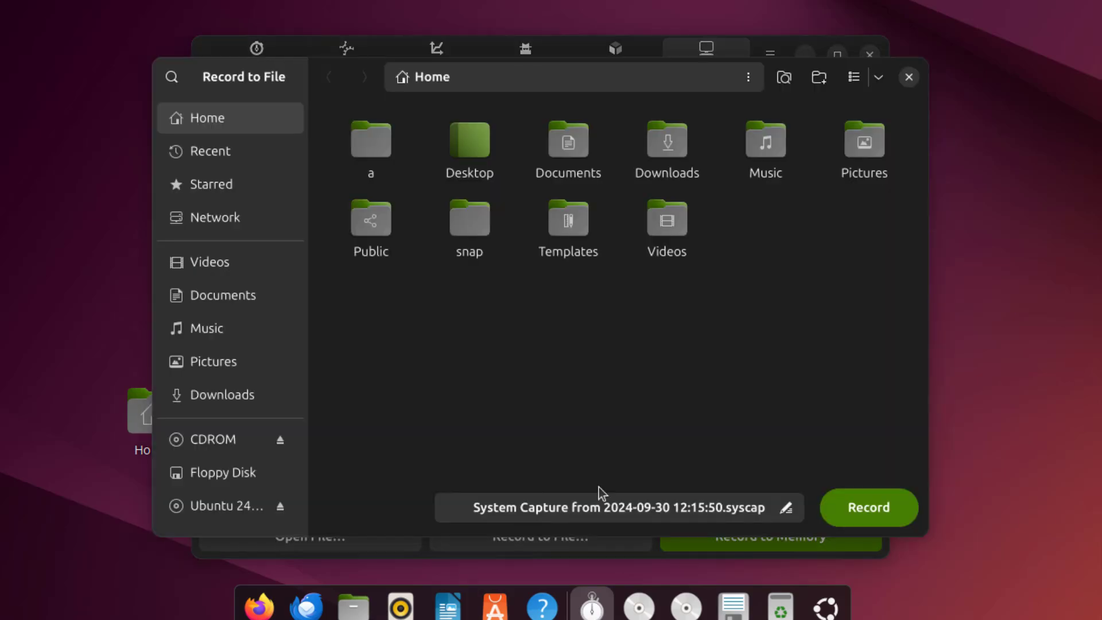
click(881, 512)
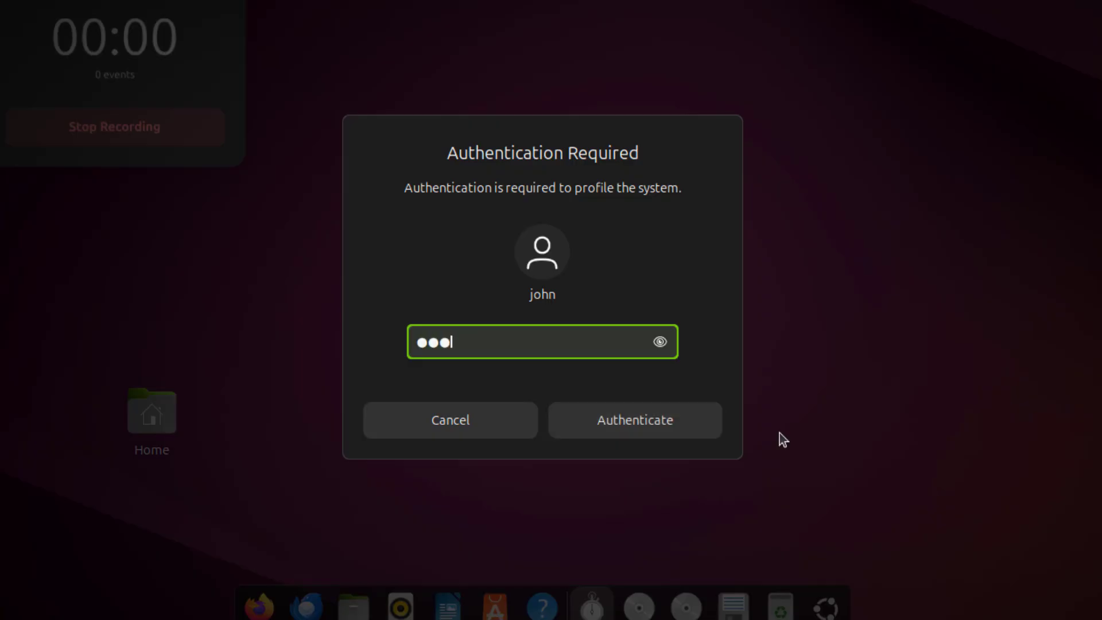
key(Return)
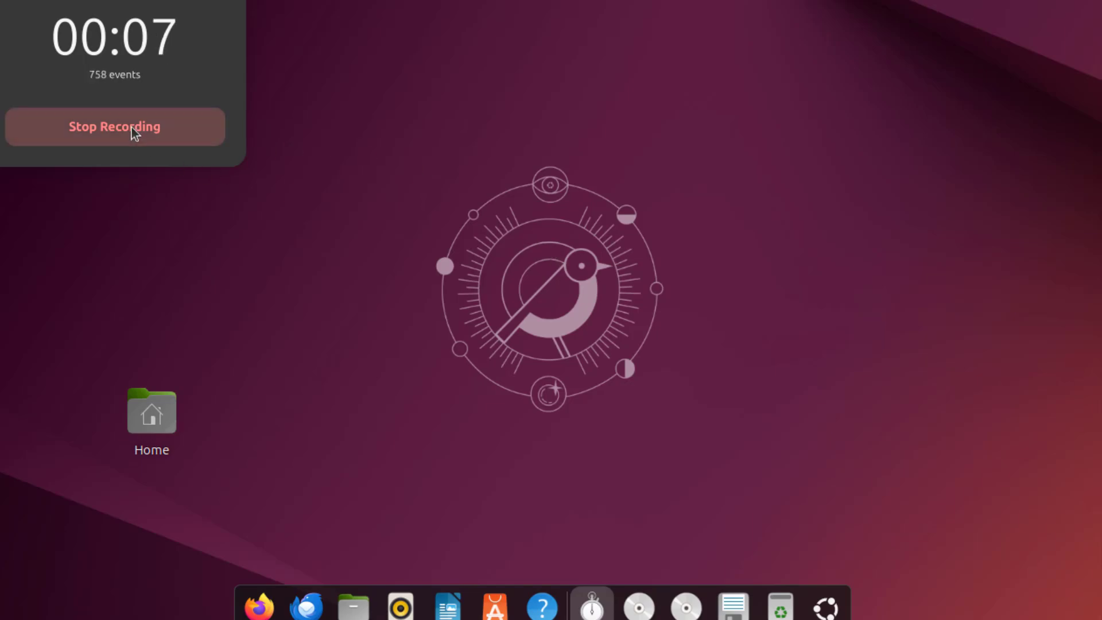
click(105, 132)
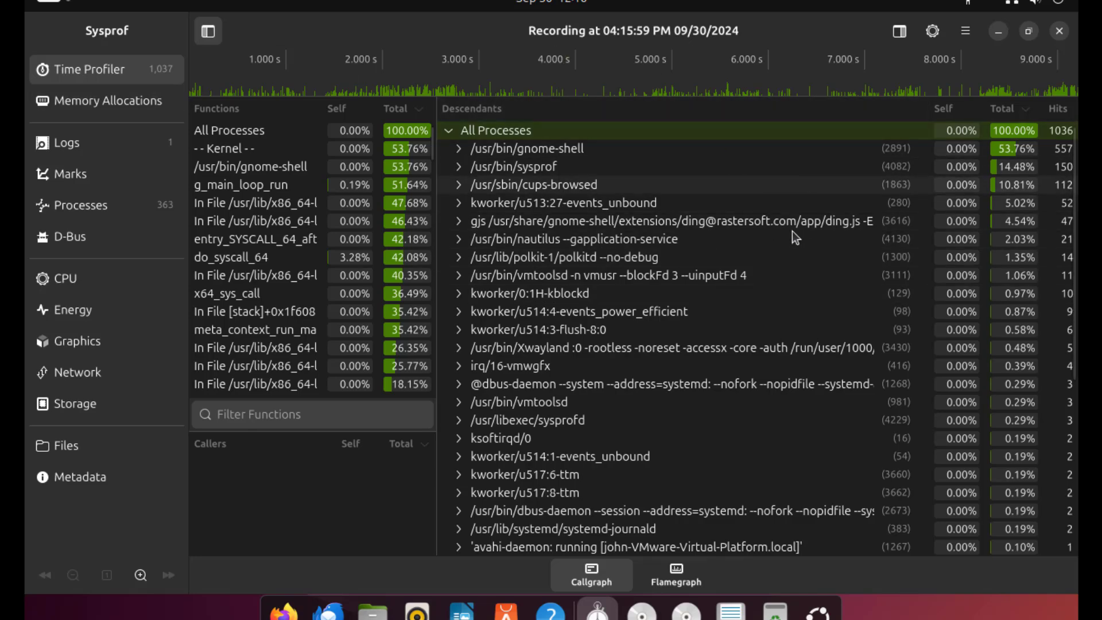
Review the capture's memory, logs, marks, processes, D-Bus, CPU, energy, graphics, network and disk views
scroll(770, 263, down, 5)
click(92, 103)
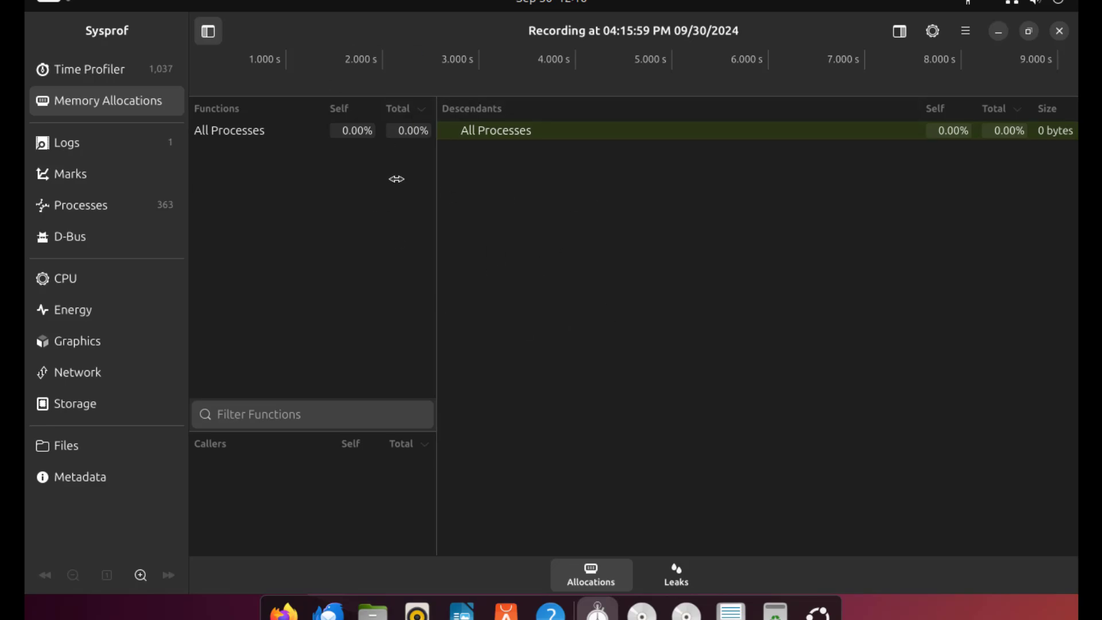
click(89, 144)
click(86, 174)
click(89, 205)
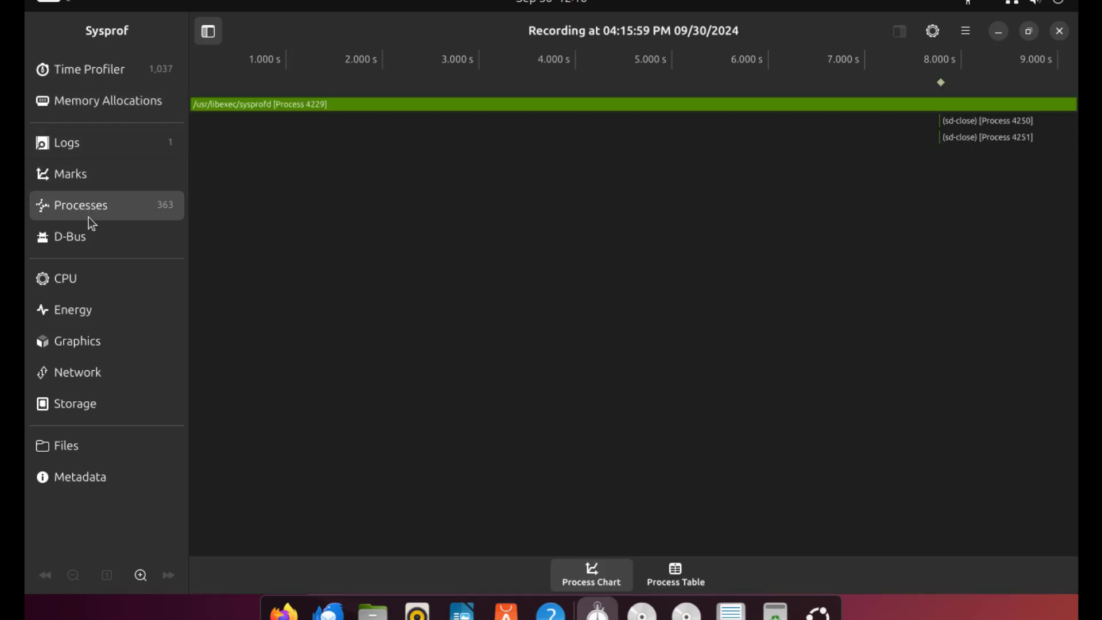
click(102, 229)
click(92, 282)
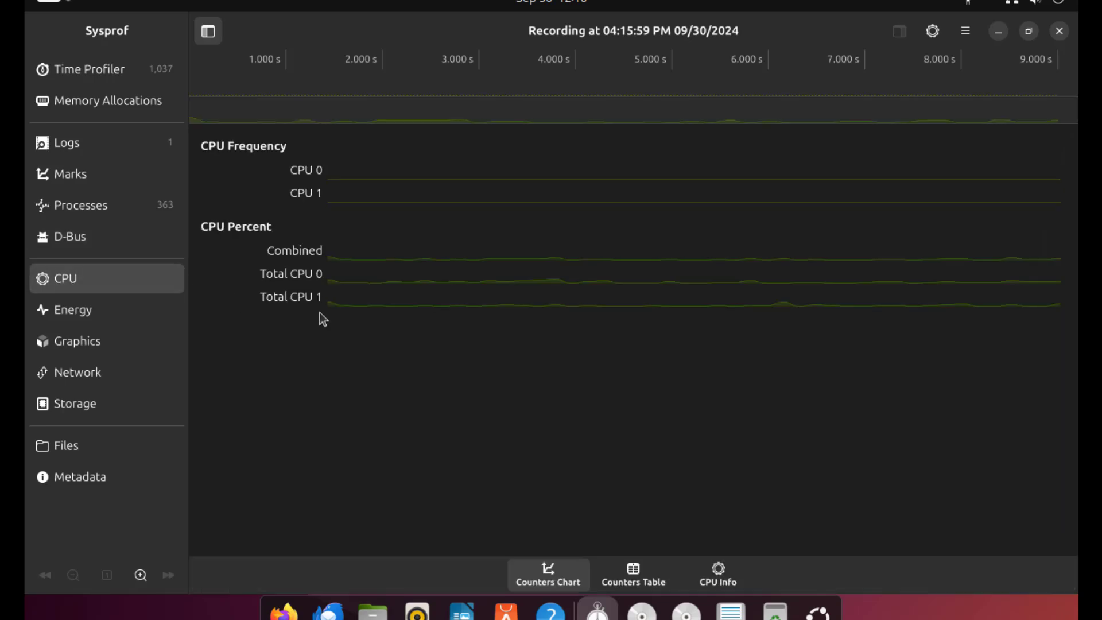
click(92, 315)
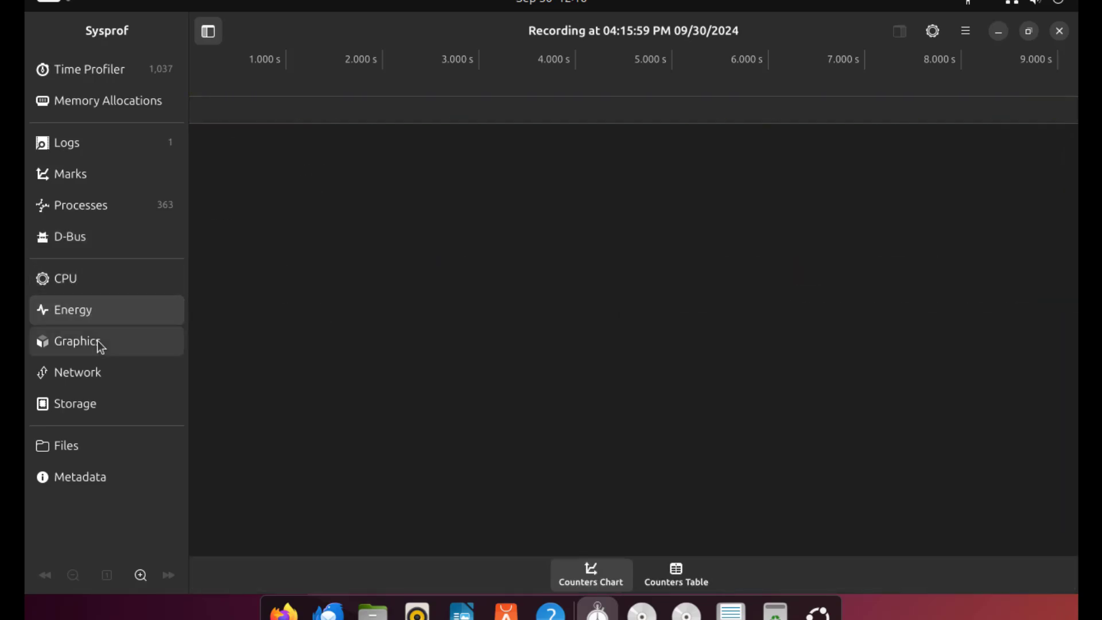
click(96, 344)
click(89, 372)
click(89, 405)
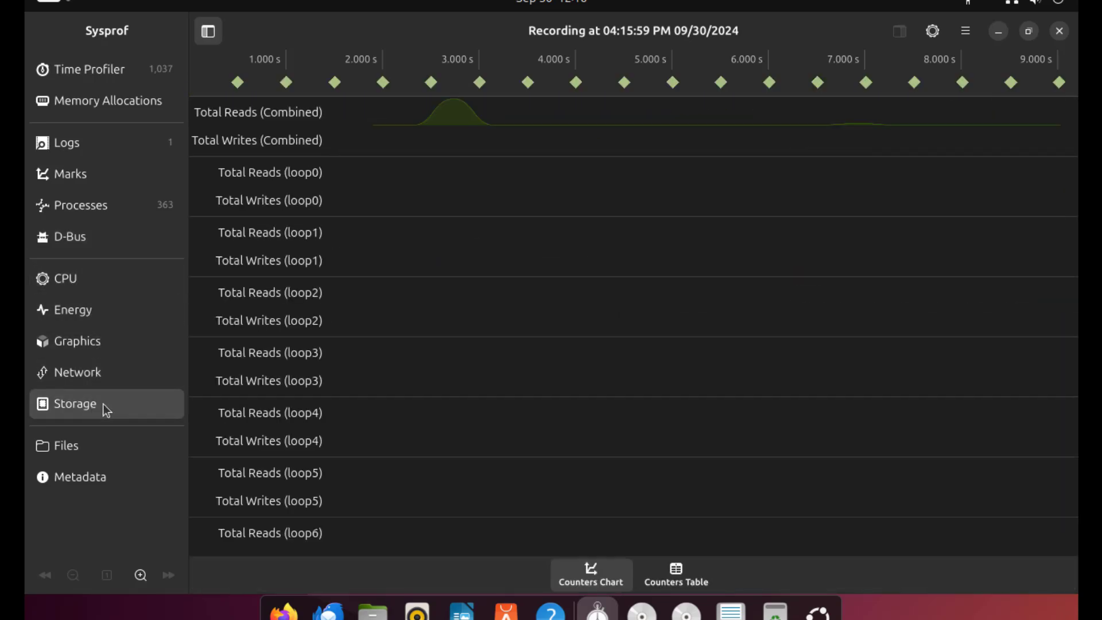
Check the capture's files and metadata, return to the callgraph, and review its display options
scroll(369, 320, down, 10)
click(80, 456)
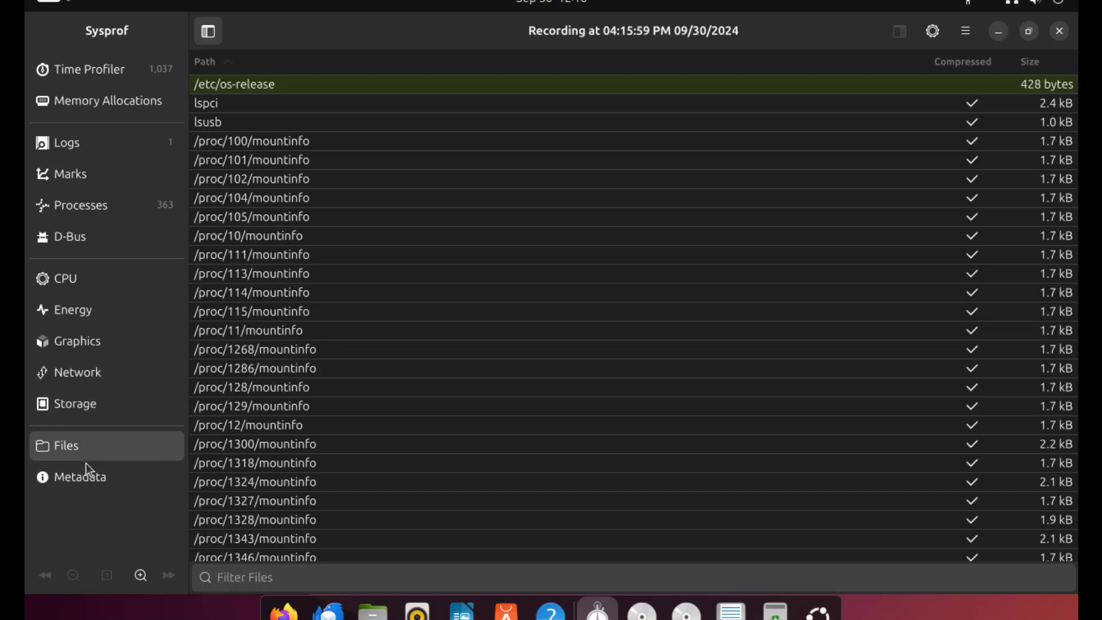
click(85, 470)
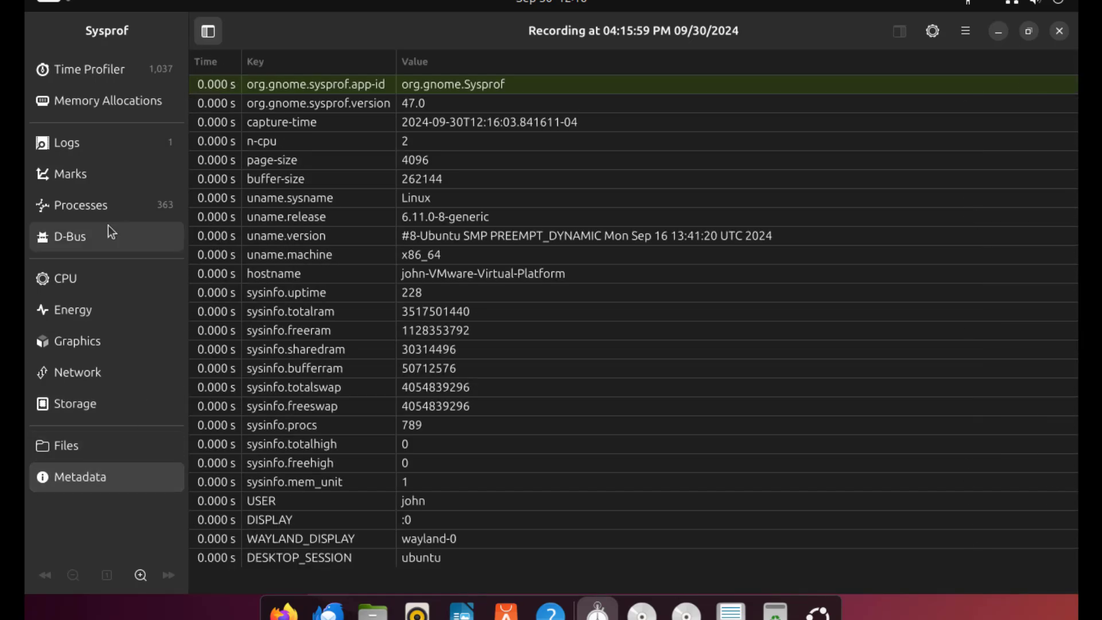
click(89, 69)
click(933, 31)
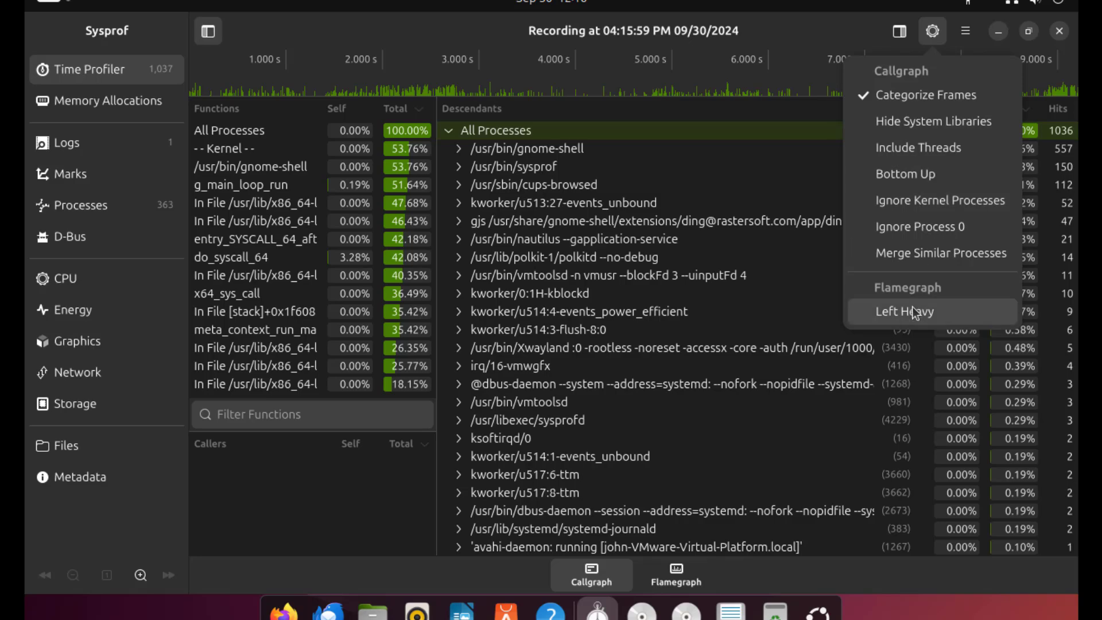
click(973, 35)
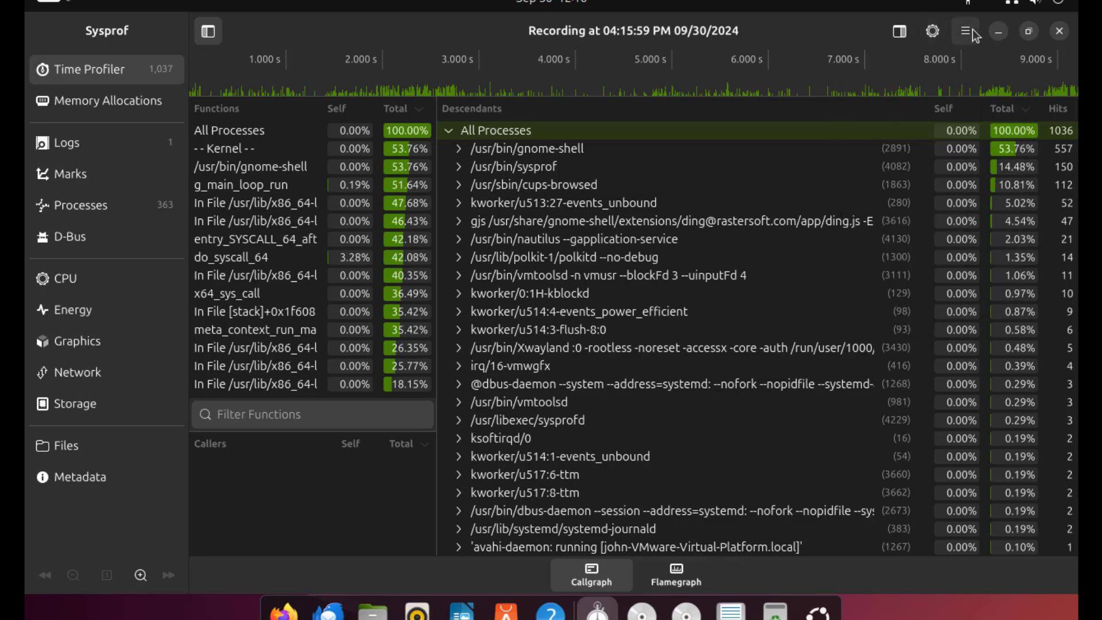
click(973, 34)
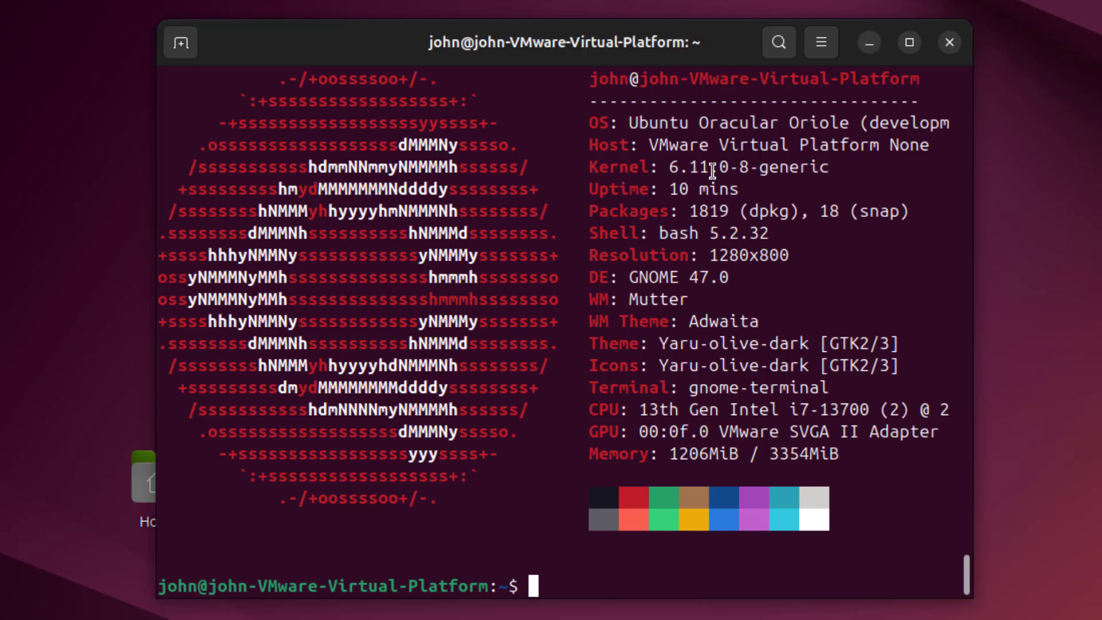
Highlight the 'DE: GNOME 47.0' line in neofetch's output, then deselect and refocus the terminal
drag(738, 278, 588, 278)
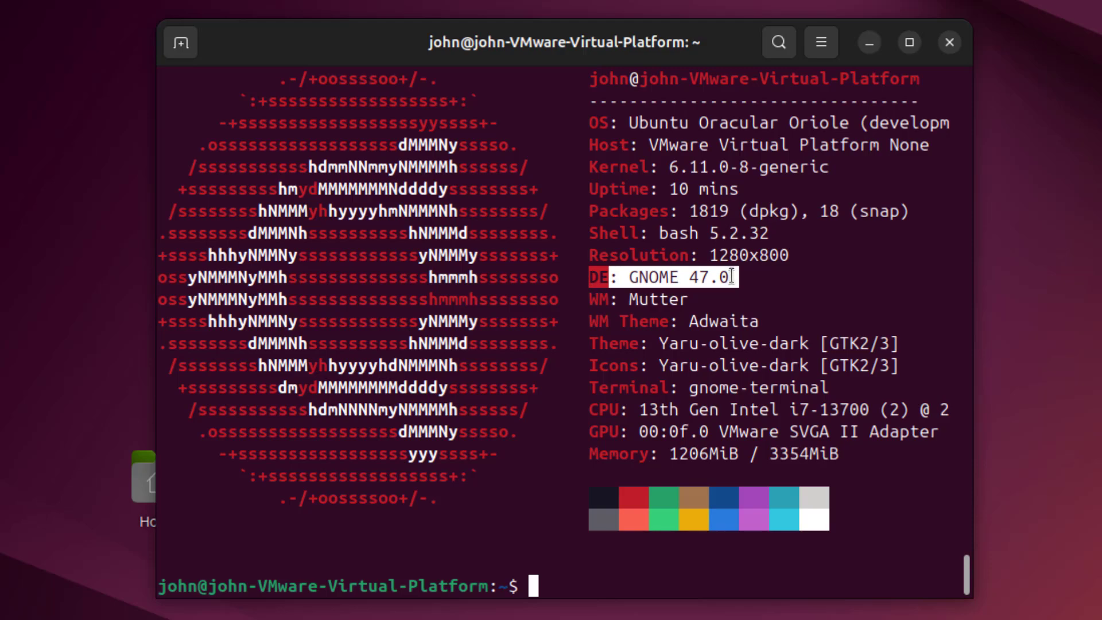
click(701, 161)
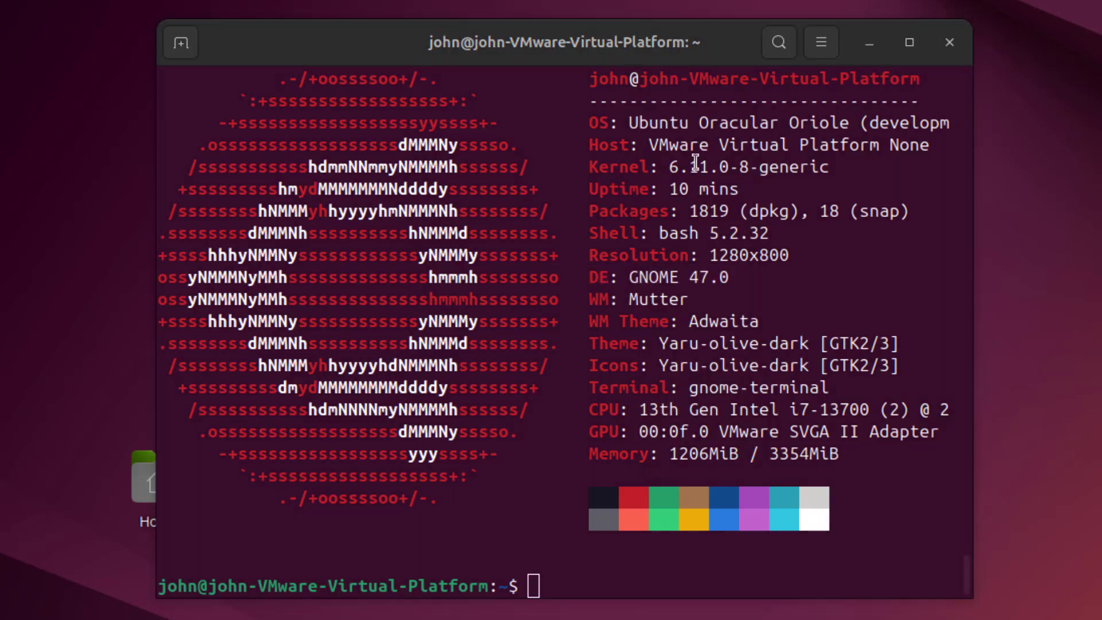
click(766, 180)
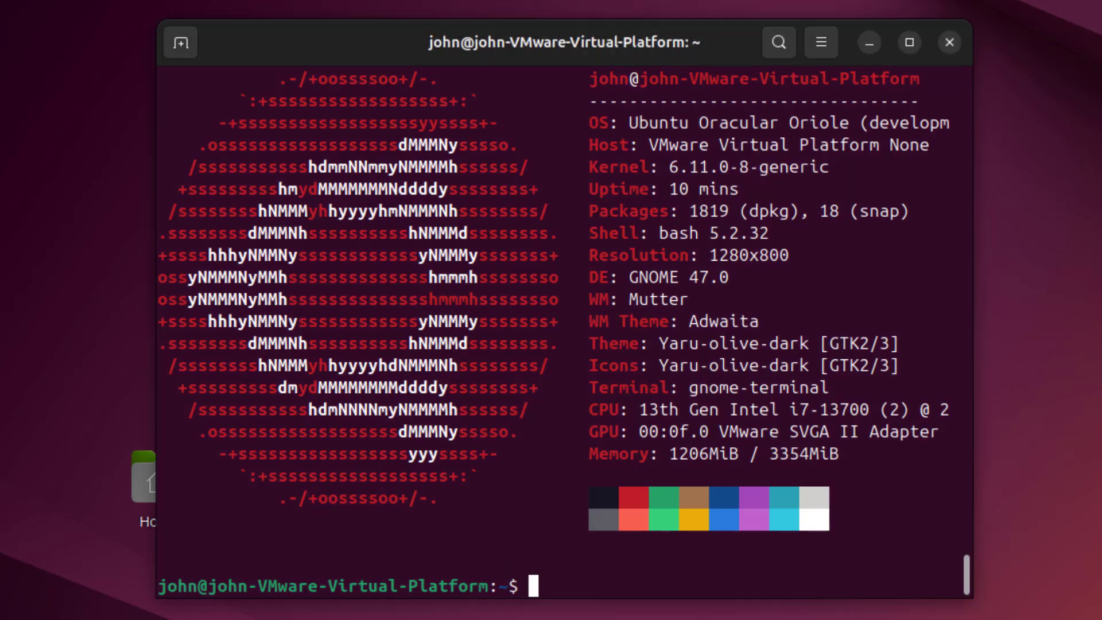